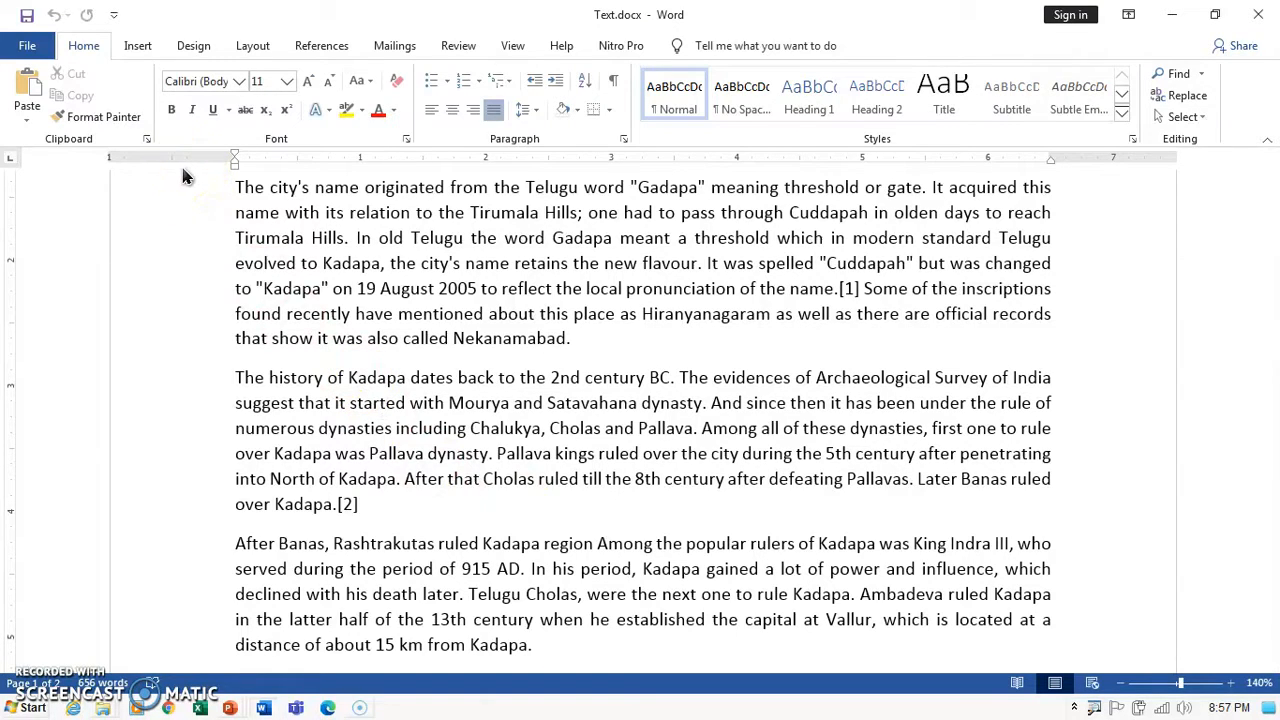
From the Customize Quick Access Toolbar menu, choose More Commands to reach Word Options.
{"action": "left_click", "coordinate": [114, 15]}
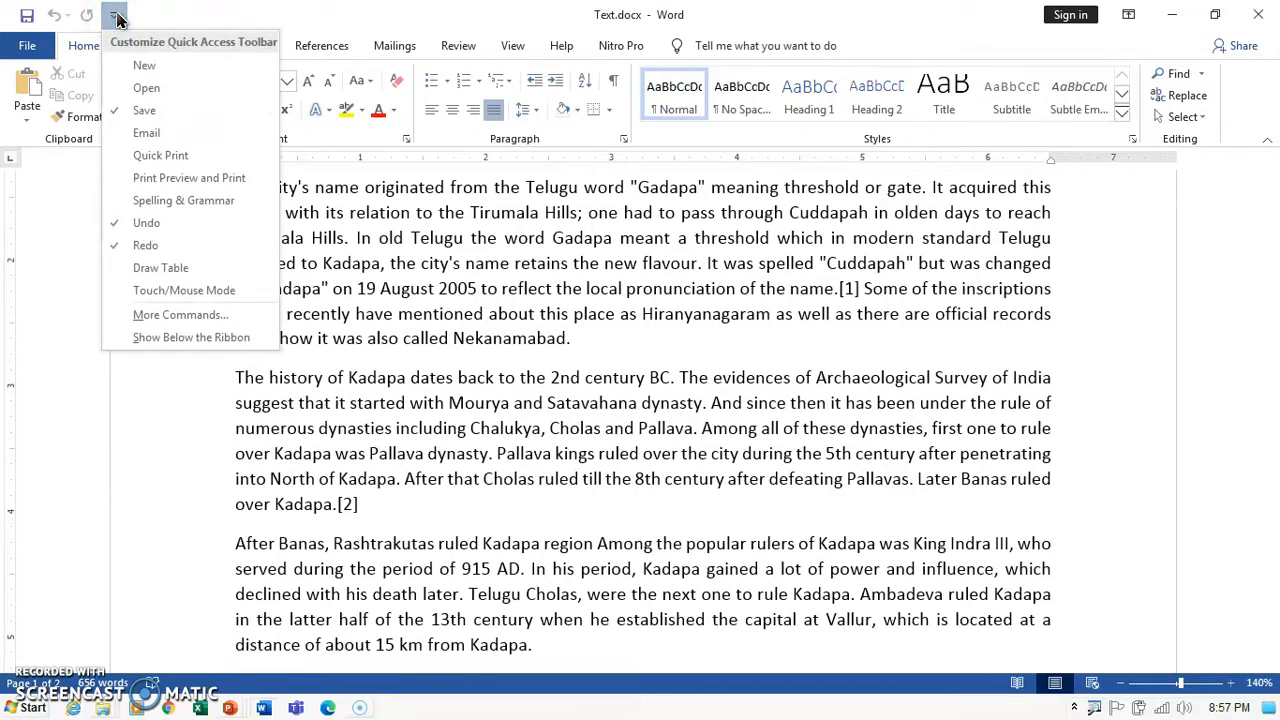
{"action": "left_click", "coordinate": [114, 15]}
{"action": "left_click", "coordinate": [114, 15]}
{"action": "left_click", "coordinate": [114, 15]}
{"action": "left_click", "coordinate": [114, 15]}
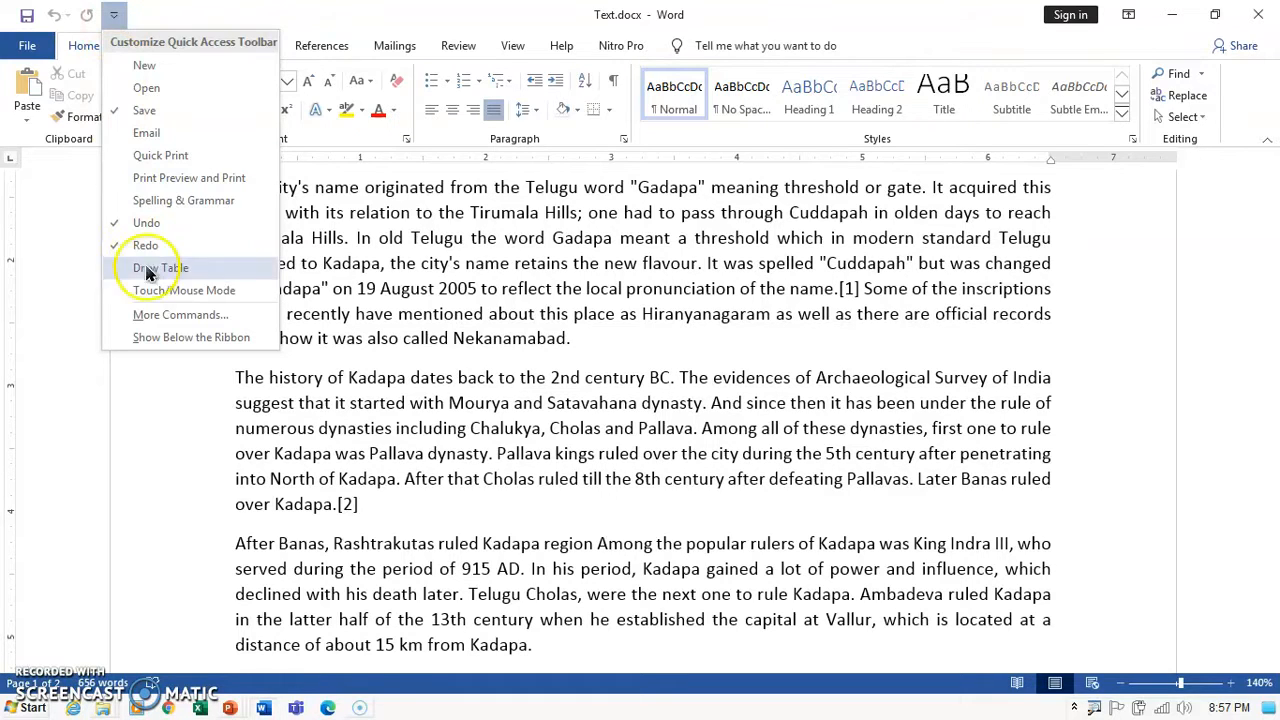
{"action": "left_click", "coordinate": [170, 316]}
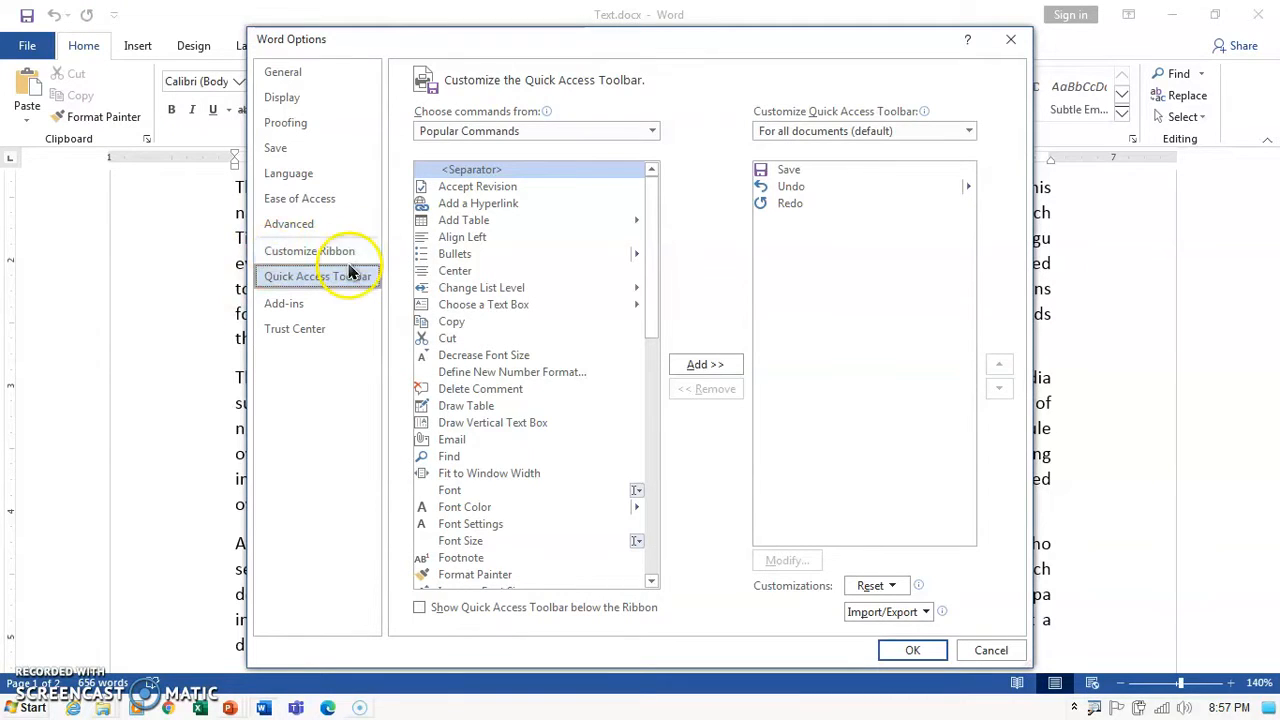
Add Shrink One Page from All Commands to the Quick Access Toolbar and confirm with OK.
{"action": "left_click", "coordinate": [652, 131]}
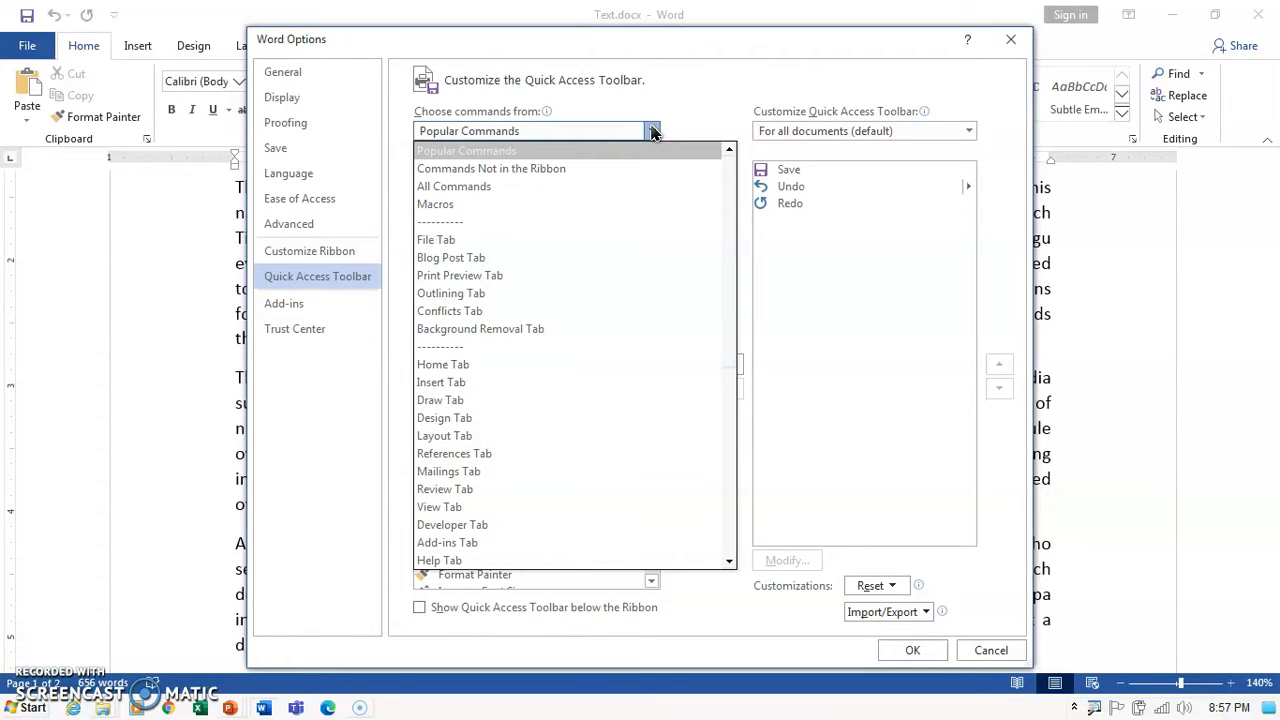
{"action": "left_click", "coordinate": [453, 189]}
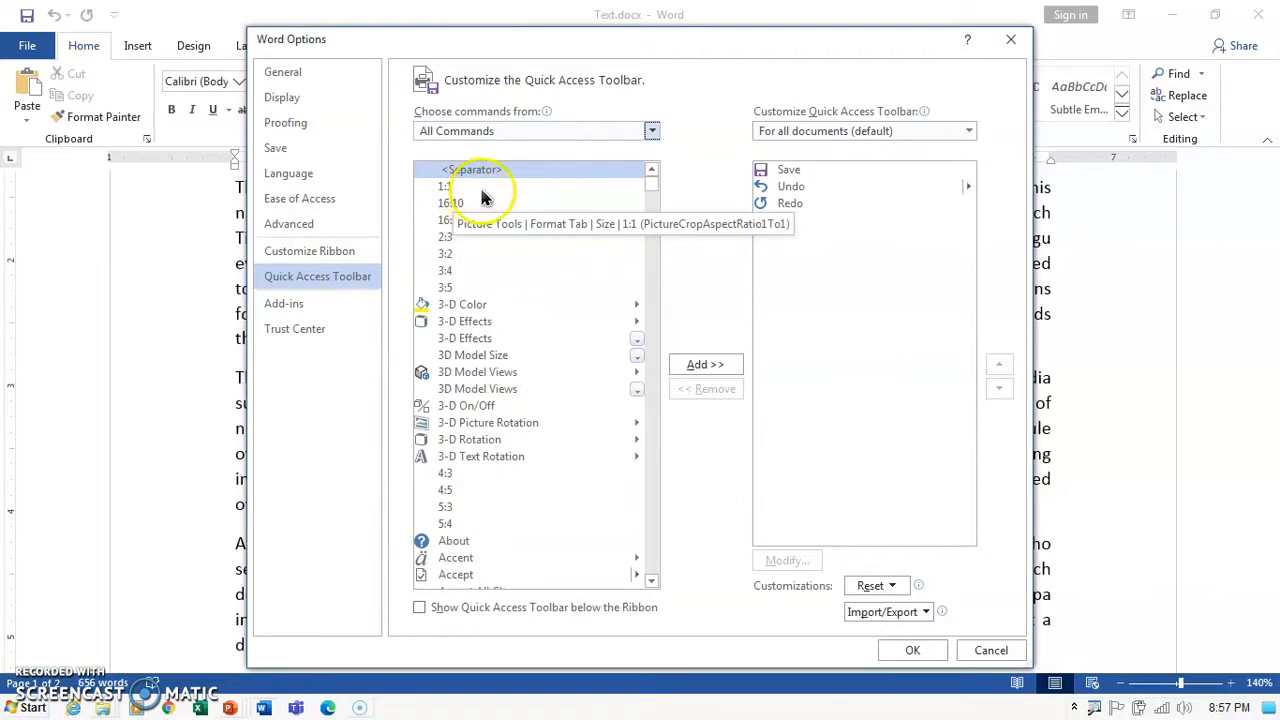
{"action": "left_click_drag", "start_coordinate": [658, 190], "coordinate": [671, 505]}
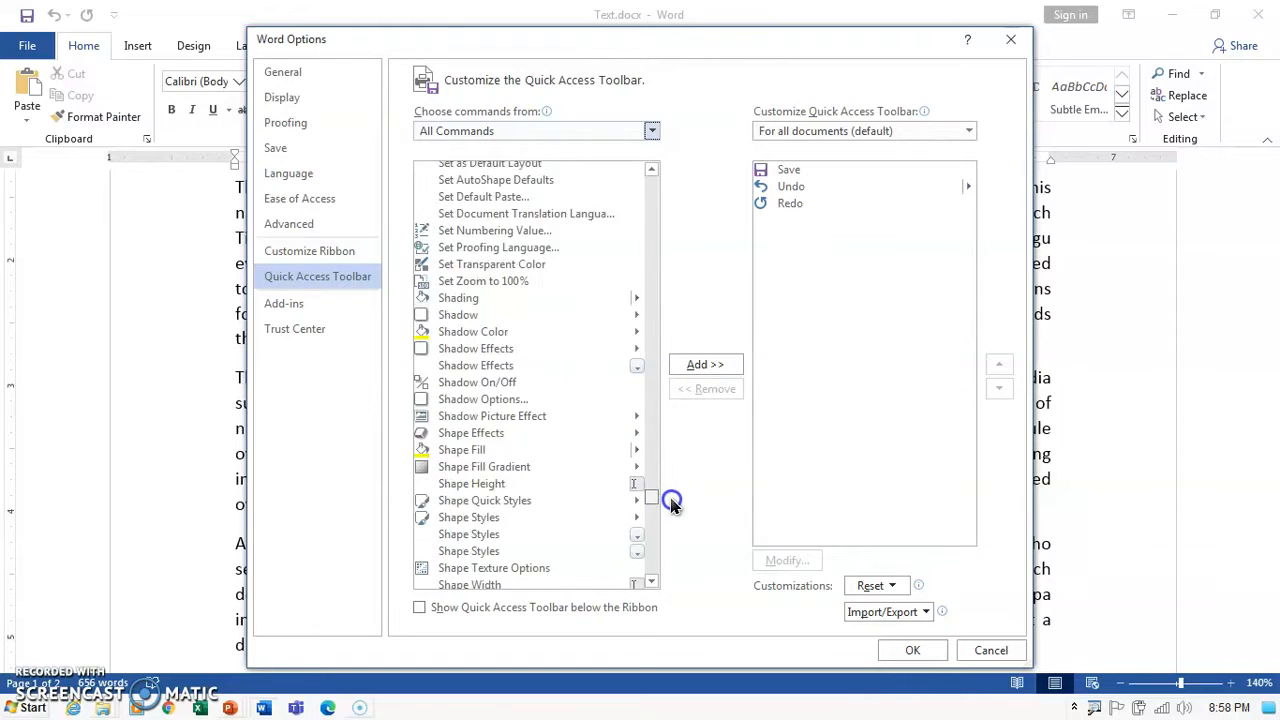
{"action": "scroll", "coordinate": [463, 557], "scroll_direction": "down", "scroll_amount": 4}
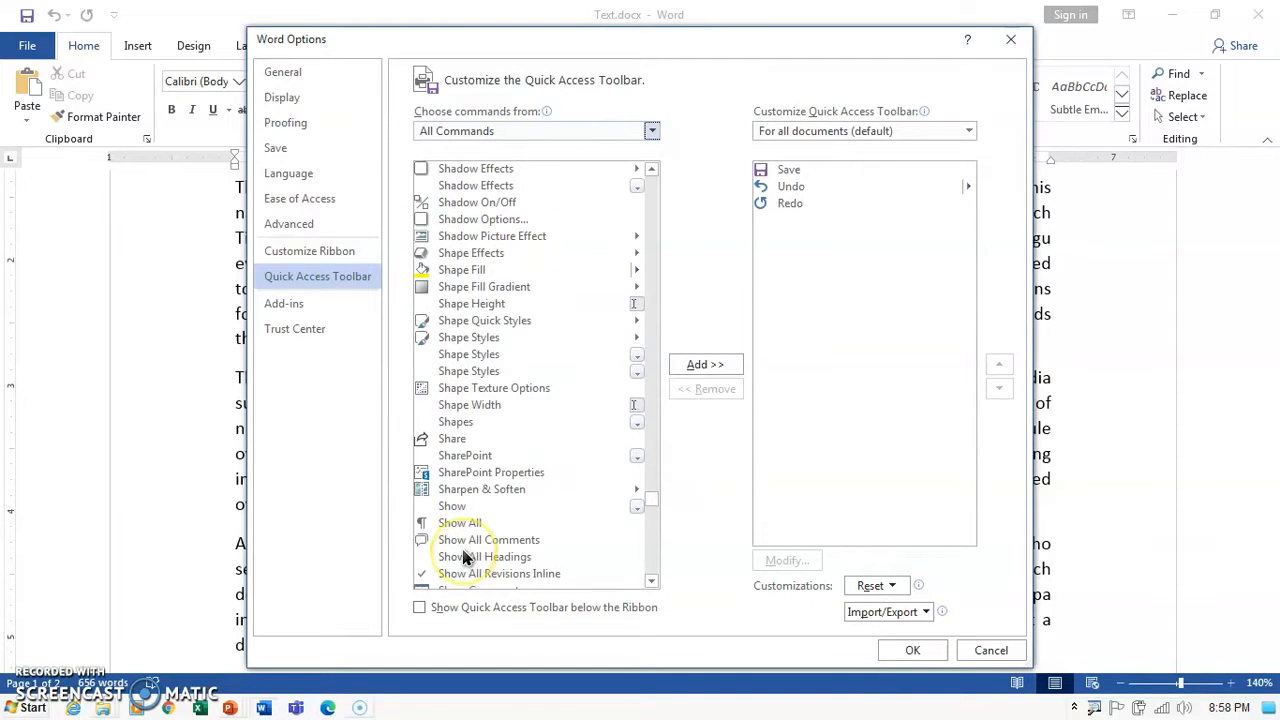
{"action": "scroll", "coordinate": [463, 557], "scroll_direction": "down", "scroll_amount": 12}
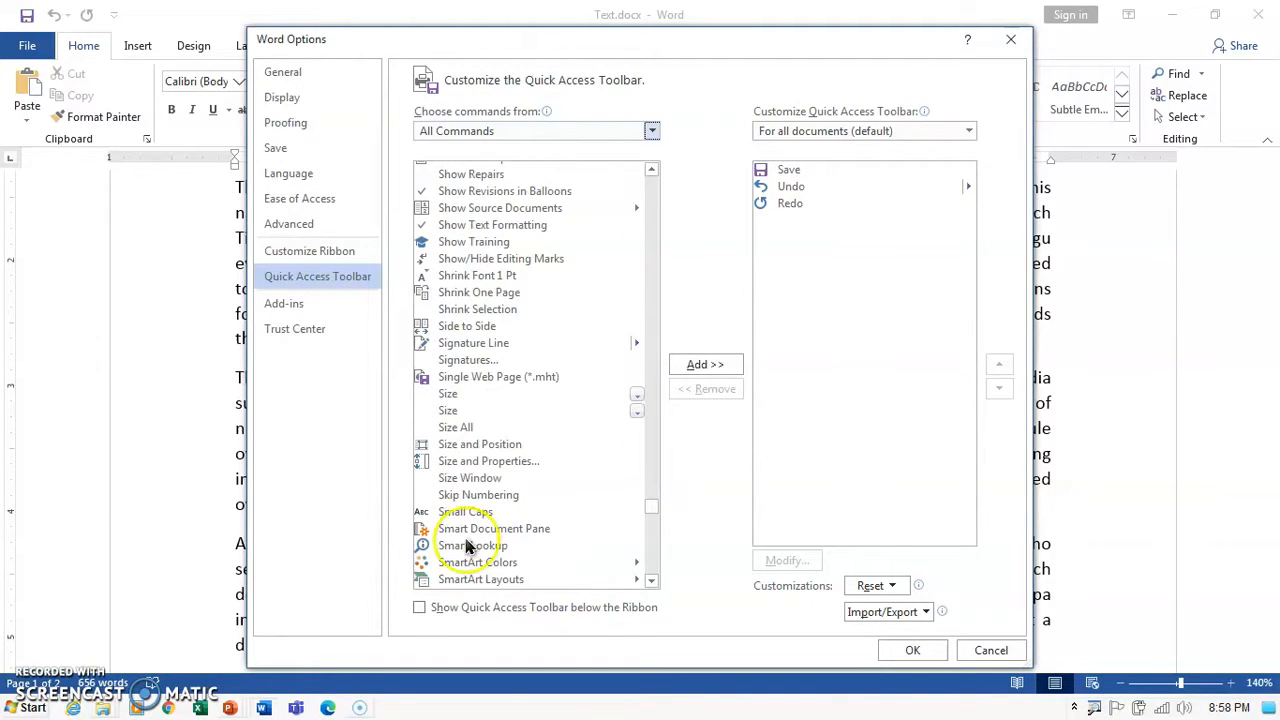
{"action": "scroll", "coordinate": [453, 393], "scroll_direction": "up", "scroll_amount": 1}
{"action": "left_click", "coordinate": [483, 340]}
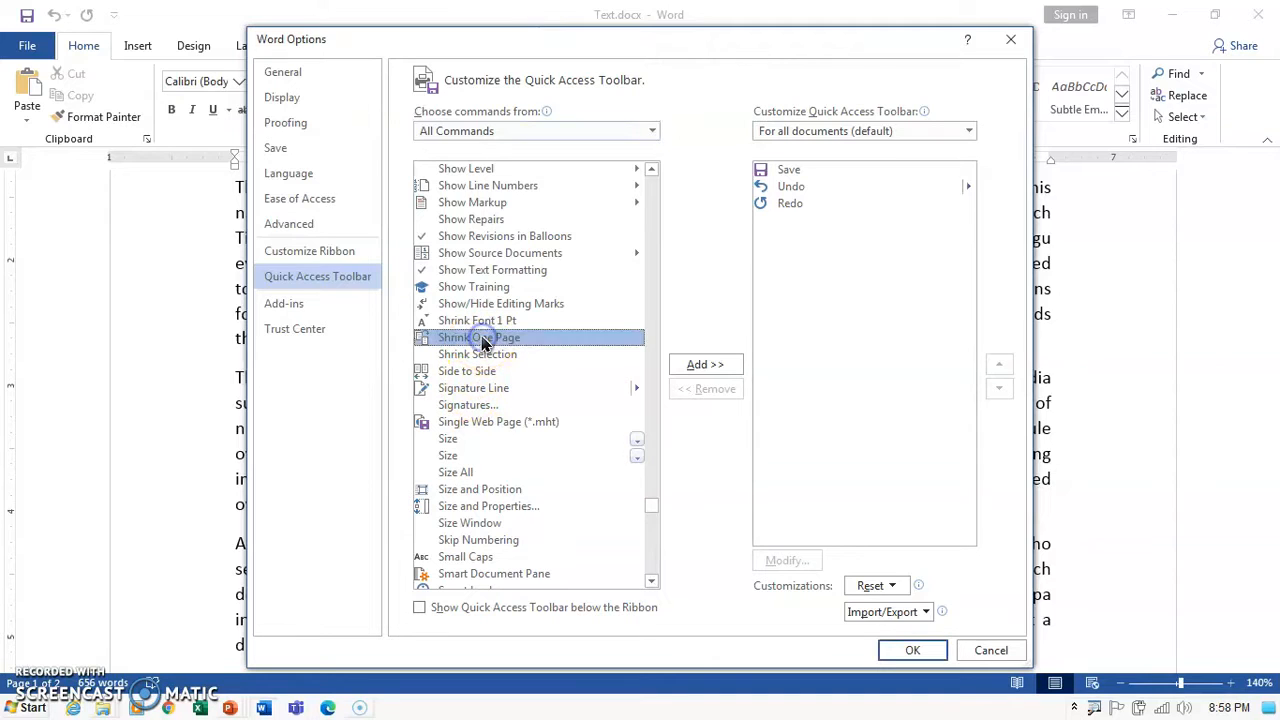
{"action": "left_click", "coordinate": [700, 365]}
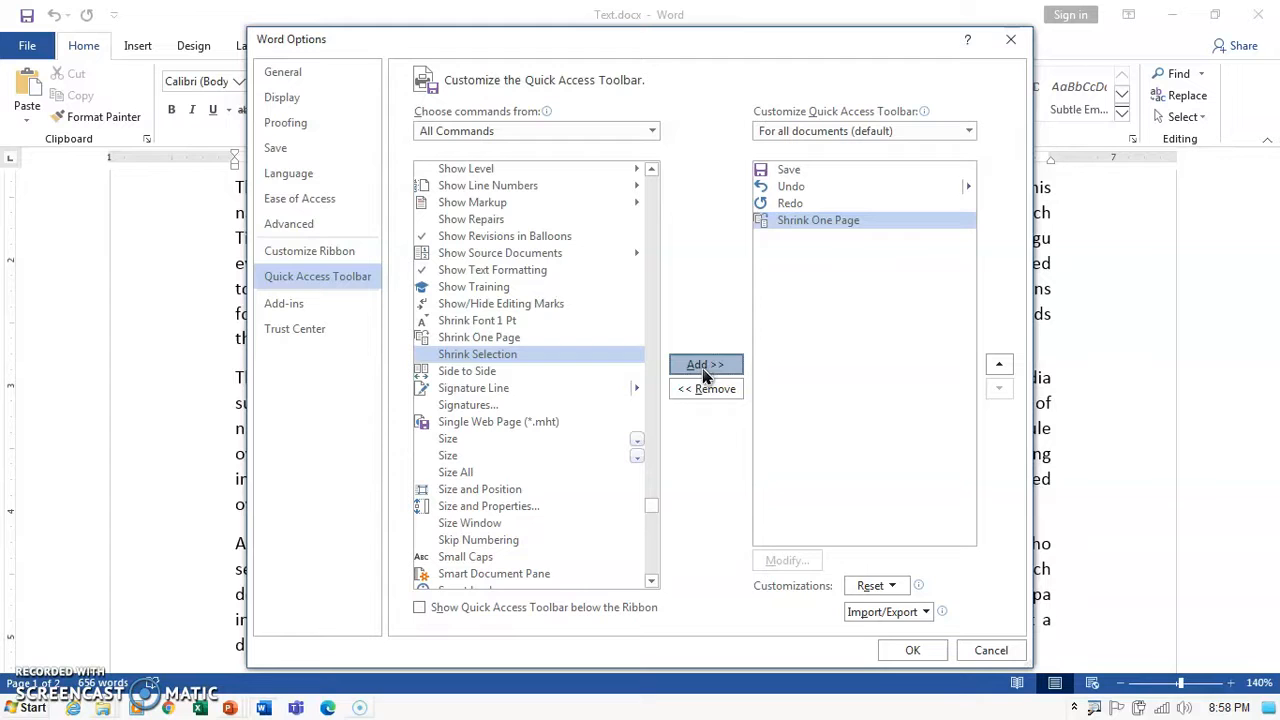
{"action": "left_click", "coordinate": [906, 653]}
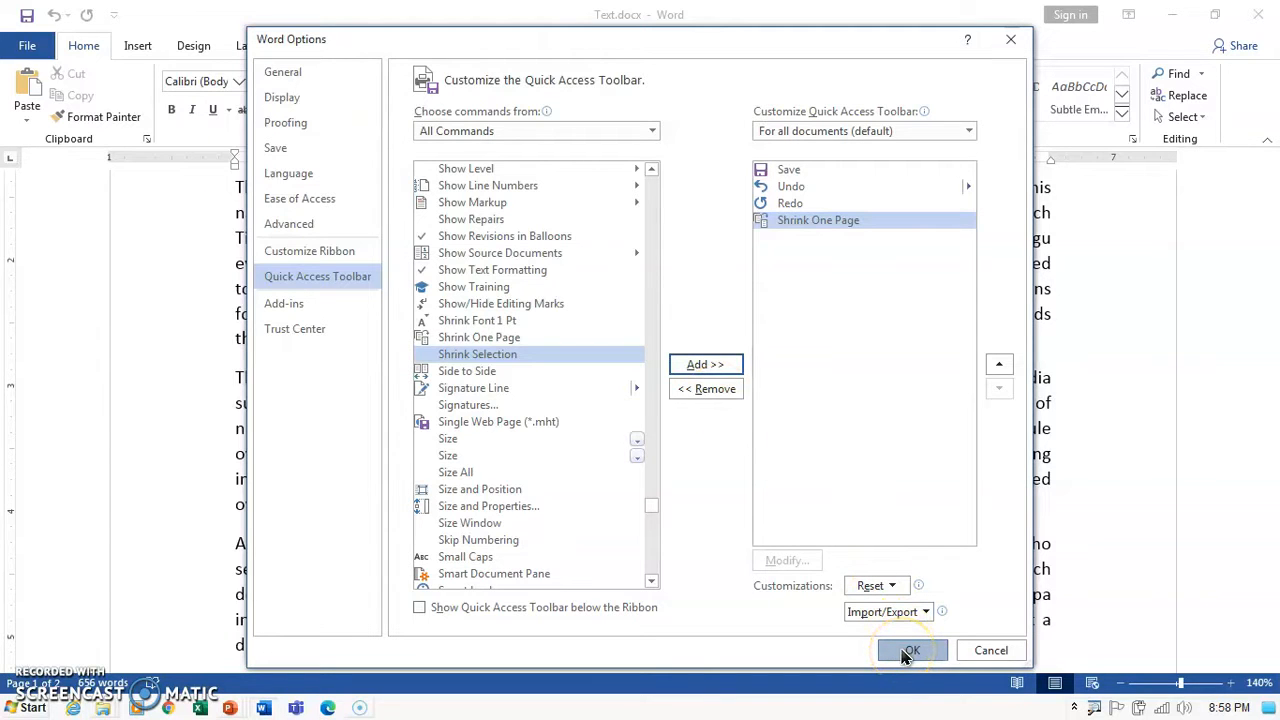
Apply Shrink One Page to fit the Kadapa text on one page, then return to the top.
{"action": "scroll", "coordinate": [640, 500], "scroll_direction": "up", "scroll_amount": 5}
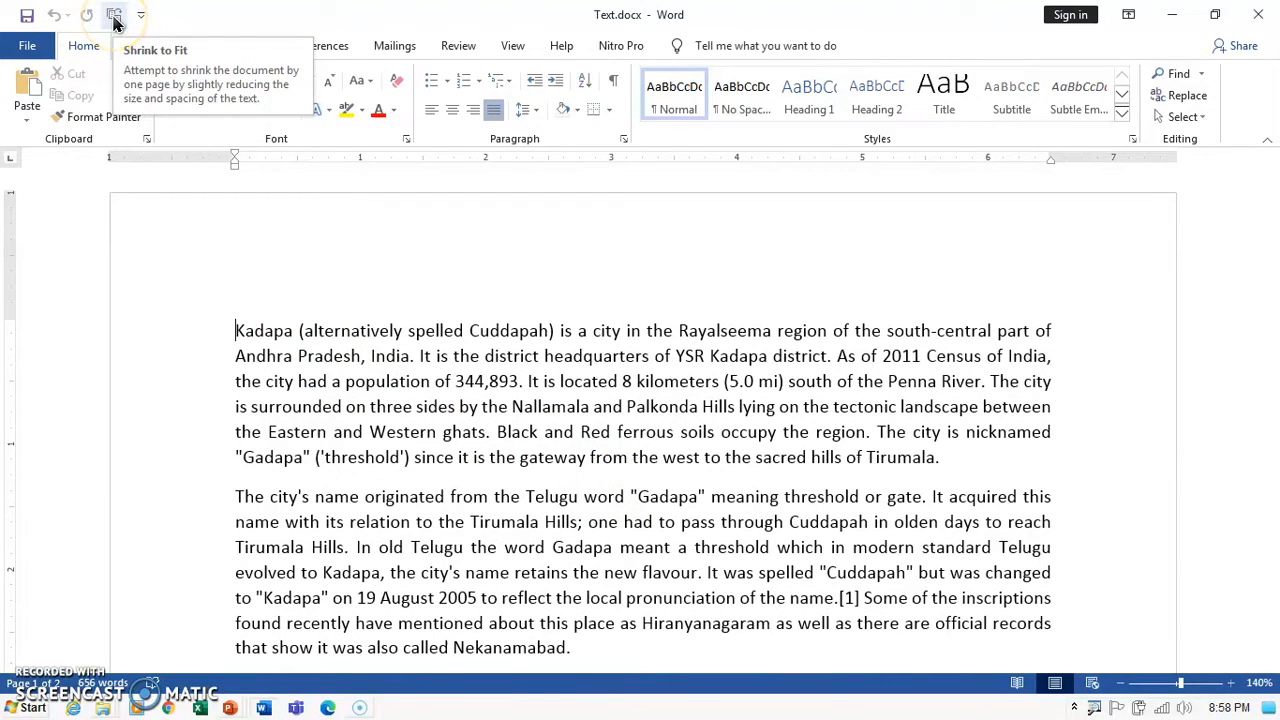
{"action": "scroll", "coordinate": [415, 400], "scroll_direction": "down", "scroll_amount": 12}
{"action": "scroll", "coordinate": [429, 455], "scroll_direction": "down", "scroll_amount": 5}
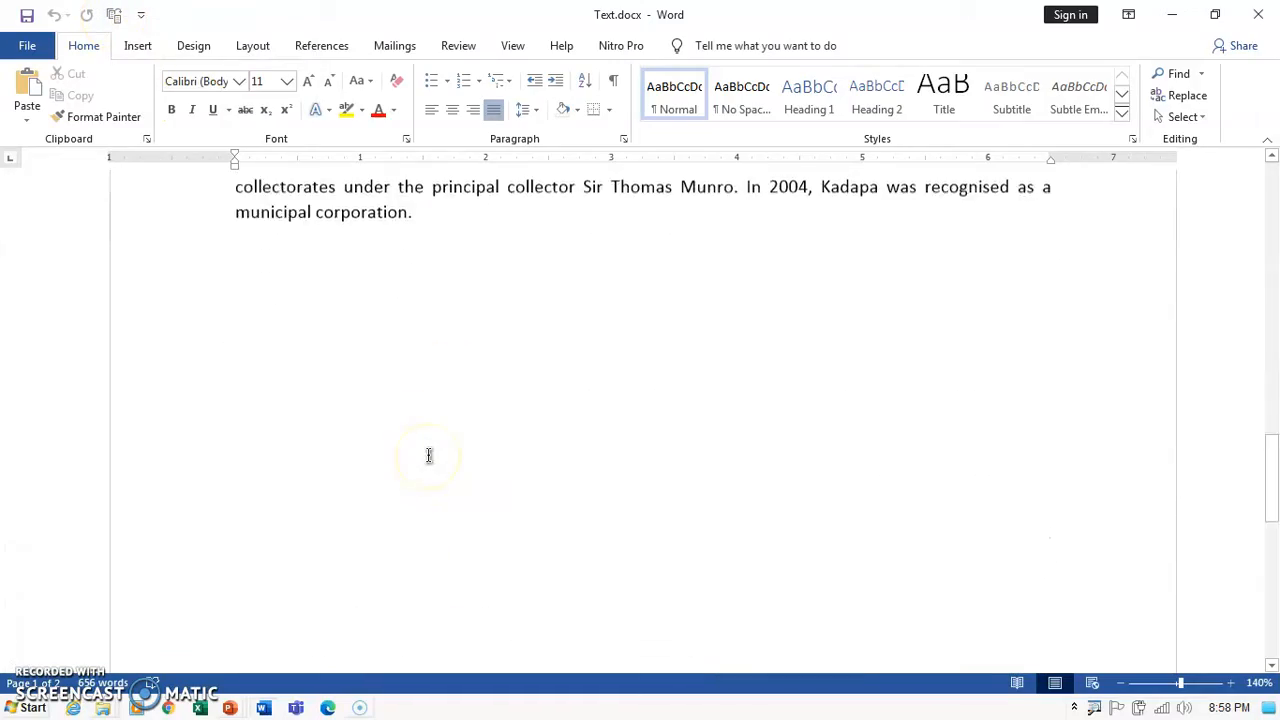
{"action": "scroll", "coordinate": [429, 452], "scroll_direction": "up", "scroll_amount": 15}
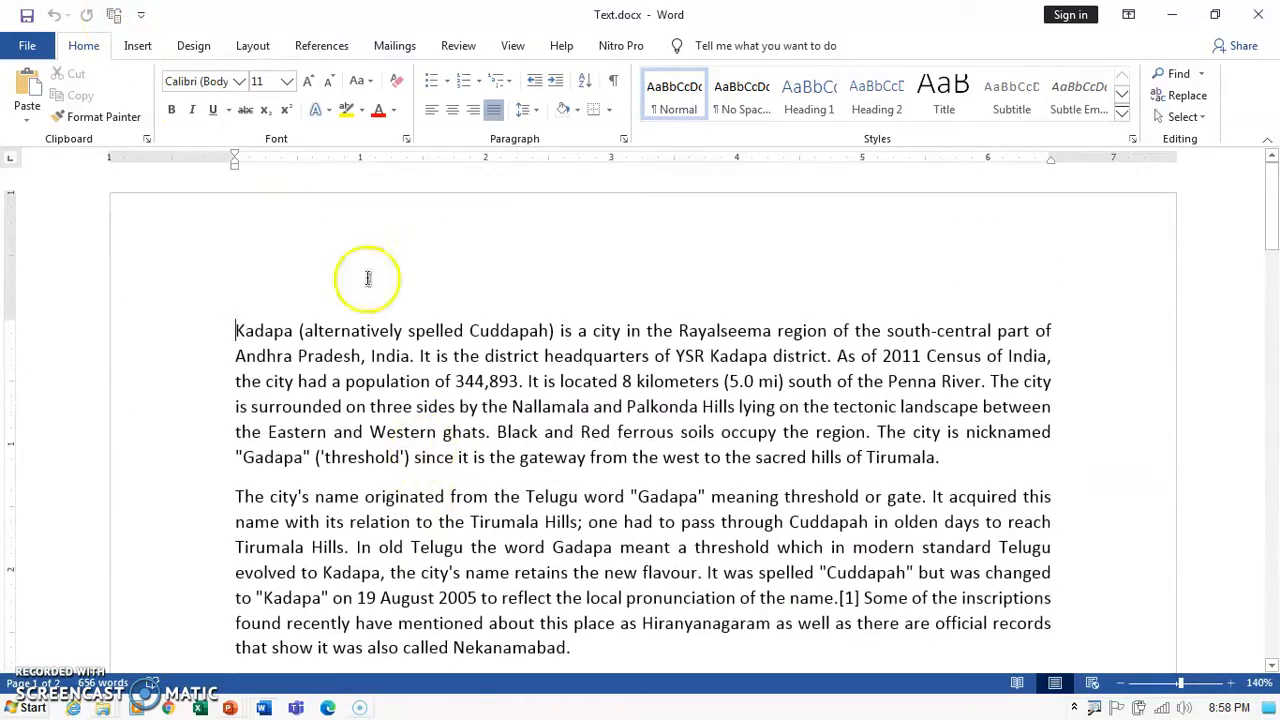
{"action": "left_click", "coordinate": [114, 14]}
{"action": "scroll", "coordinate": [572, 458], "scroll_direction": "down", "scroll_amount": 15}
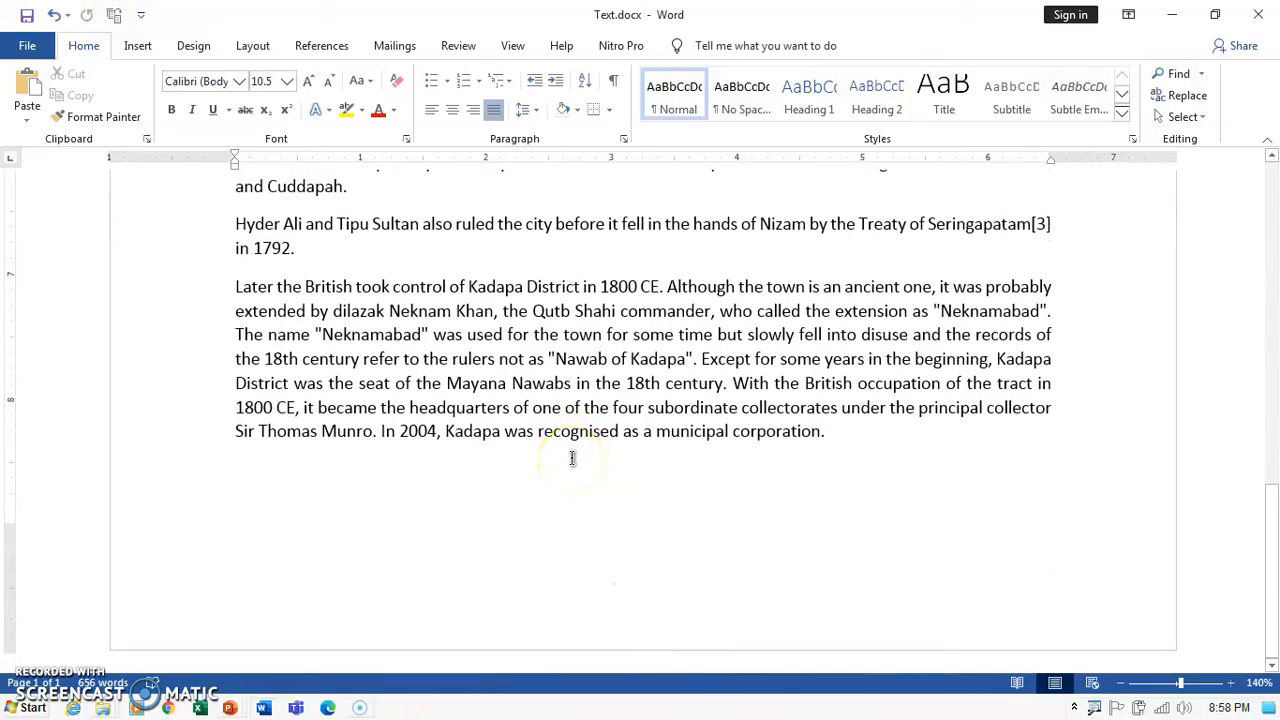
{"action": "scroll", "coordinate": [572, 458], "scroll_direction": "up", "scroll_amount": 1}
{"action": "scroll", "coordinate": [603, 509], "scroll_direction": "down", "scroll_amount": 1}
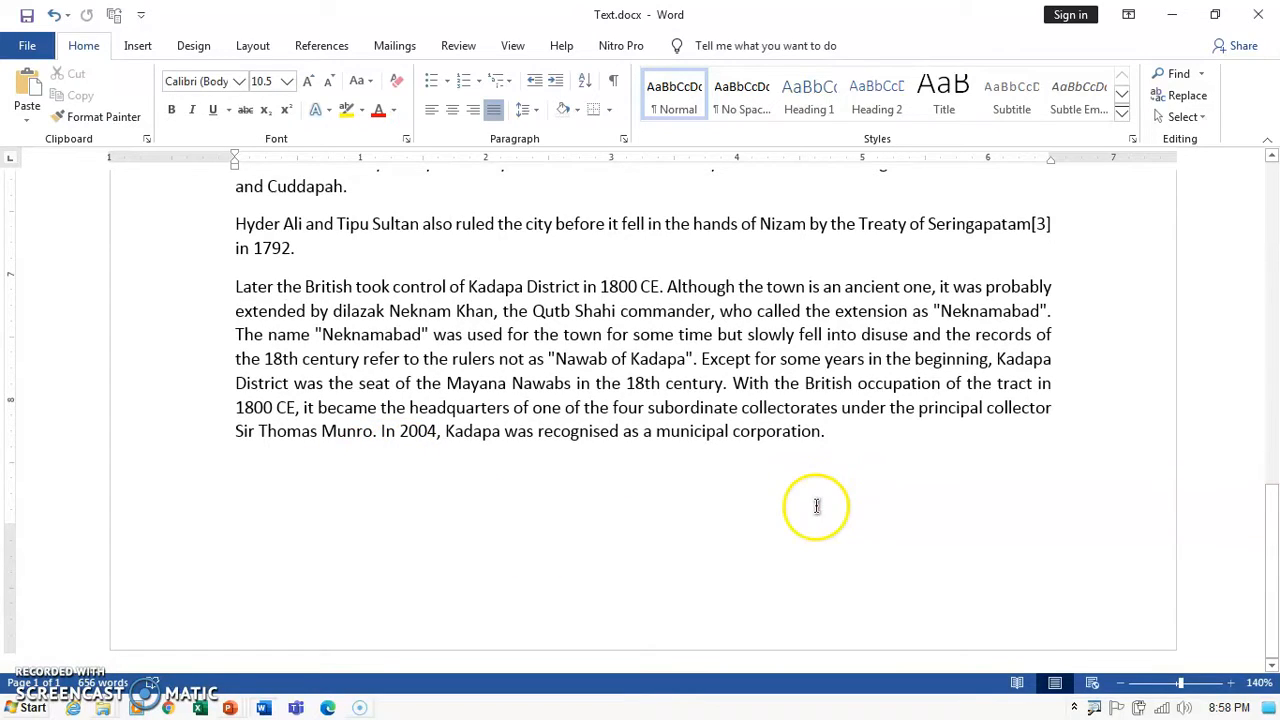
{"action": "key", "text": "ctrl+Home"}
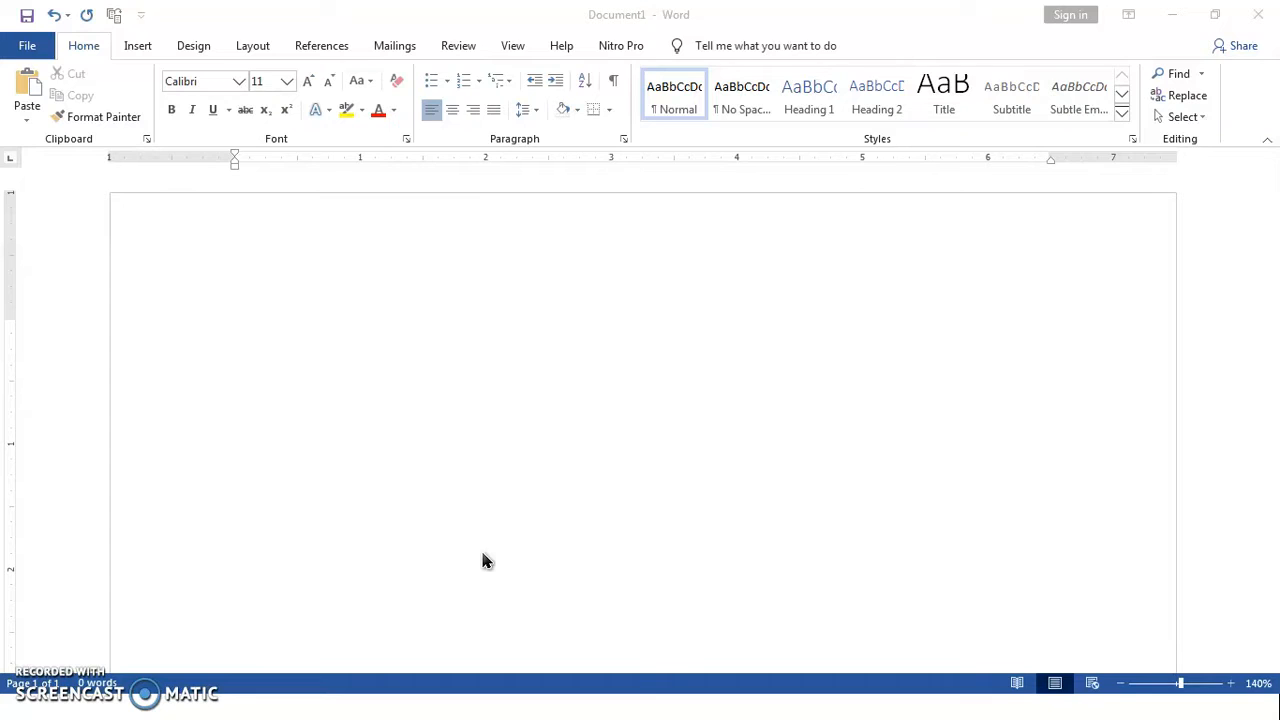
{"action": "left_click", "coordinate": [311, 320]}
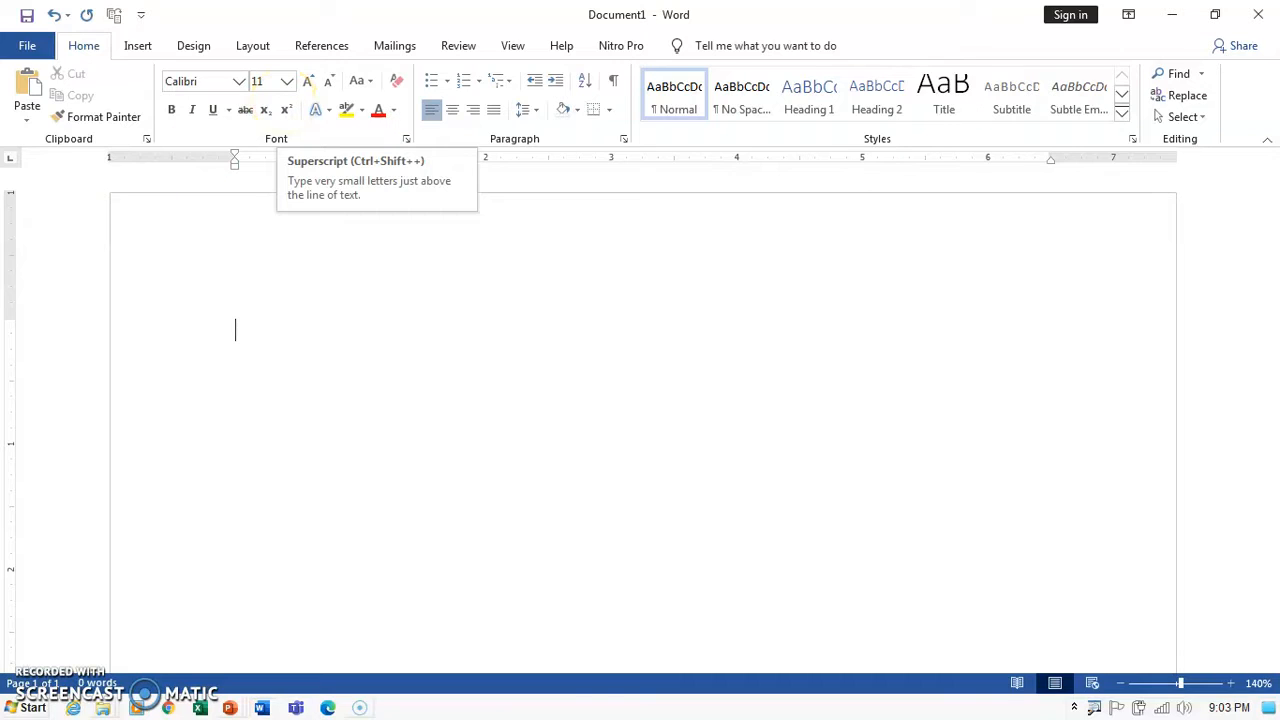
{"action": "left_click", "coordinate": [230, 327]}
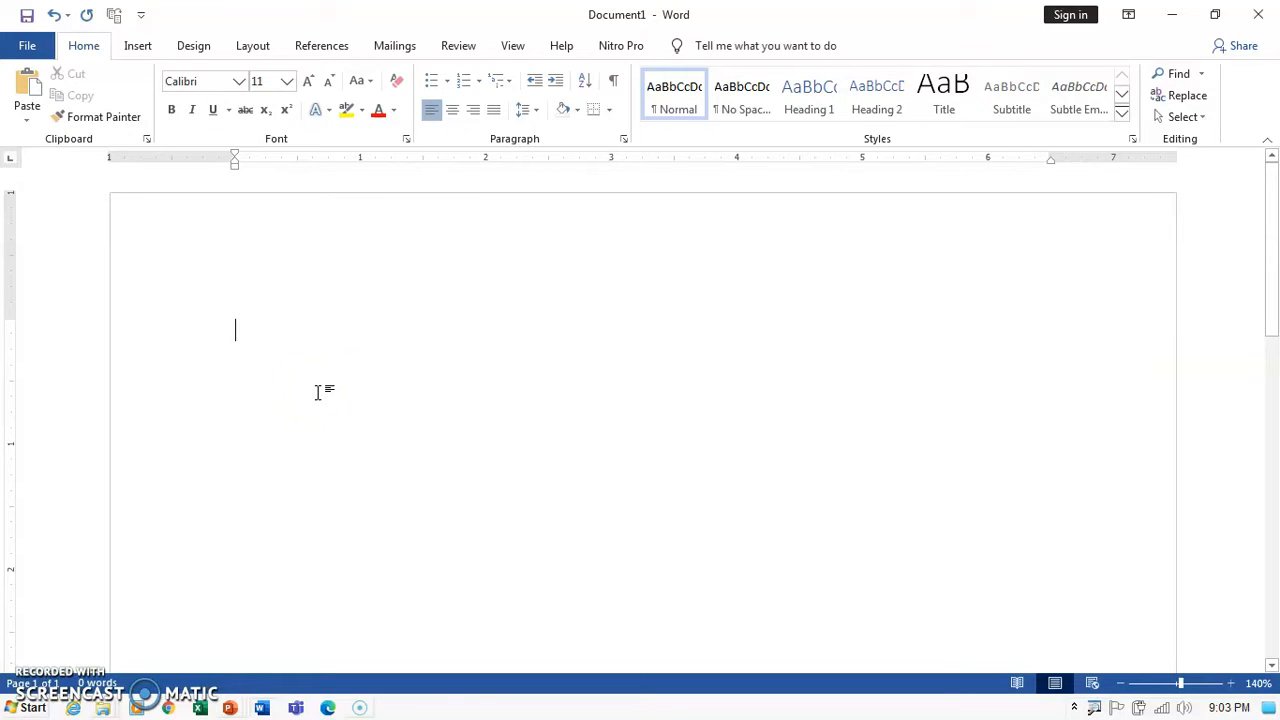
{"action": "left_click", "coordinate": [261, 343]}
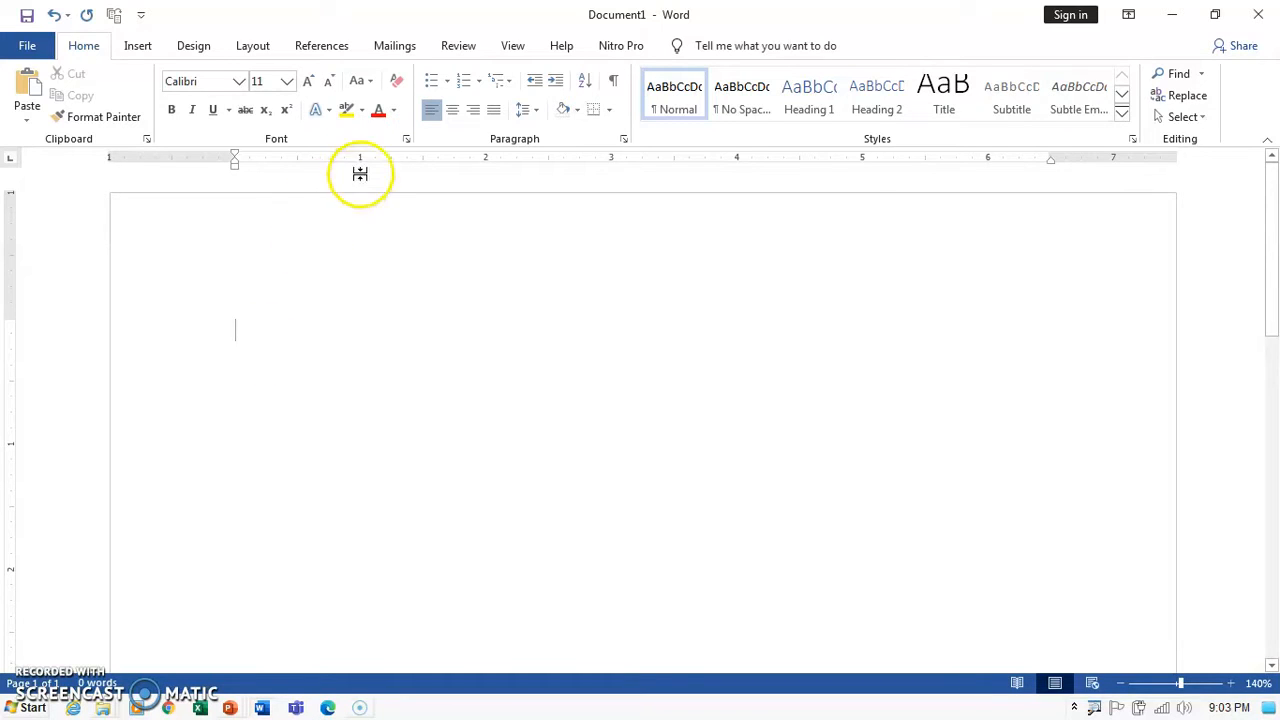
Apply the Aleo font in Italic through the Font dialog.
{"action": "left_click", "coordinate": [406, 139]}
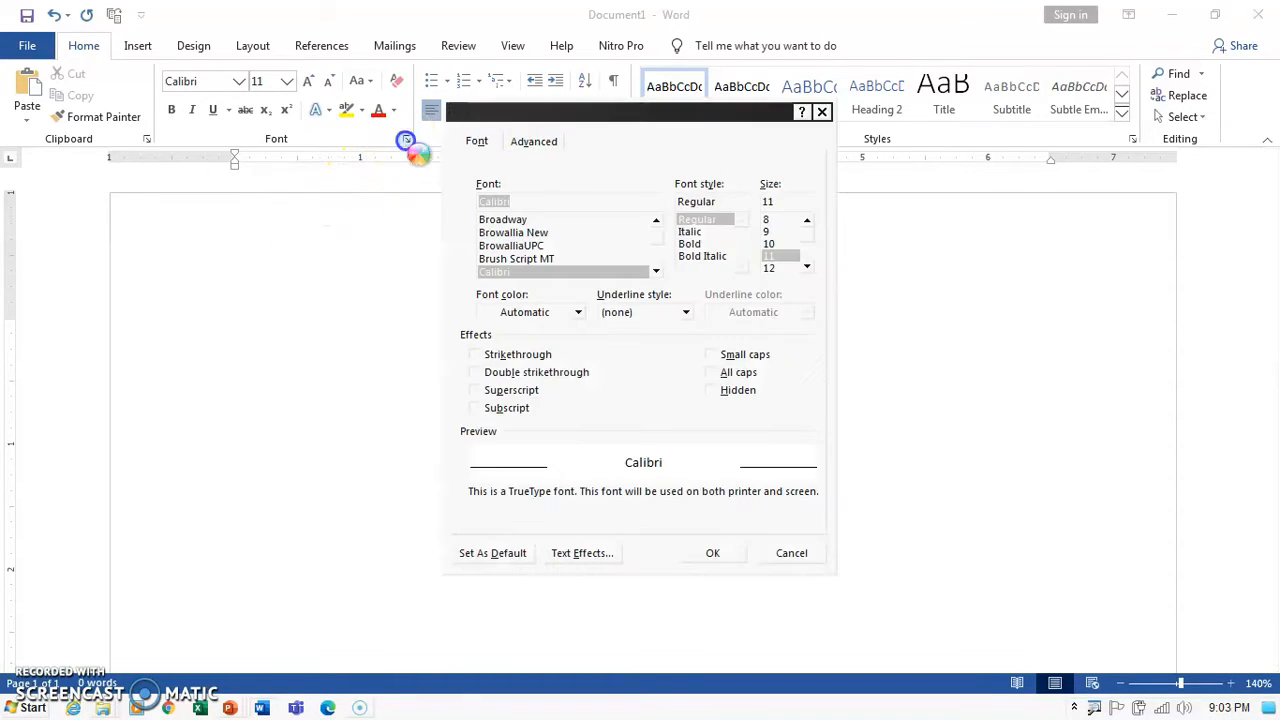
{"action": "scroll", "coordinate": [652, 272], "scroll_direction": "down", "scroll_amount": 3}
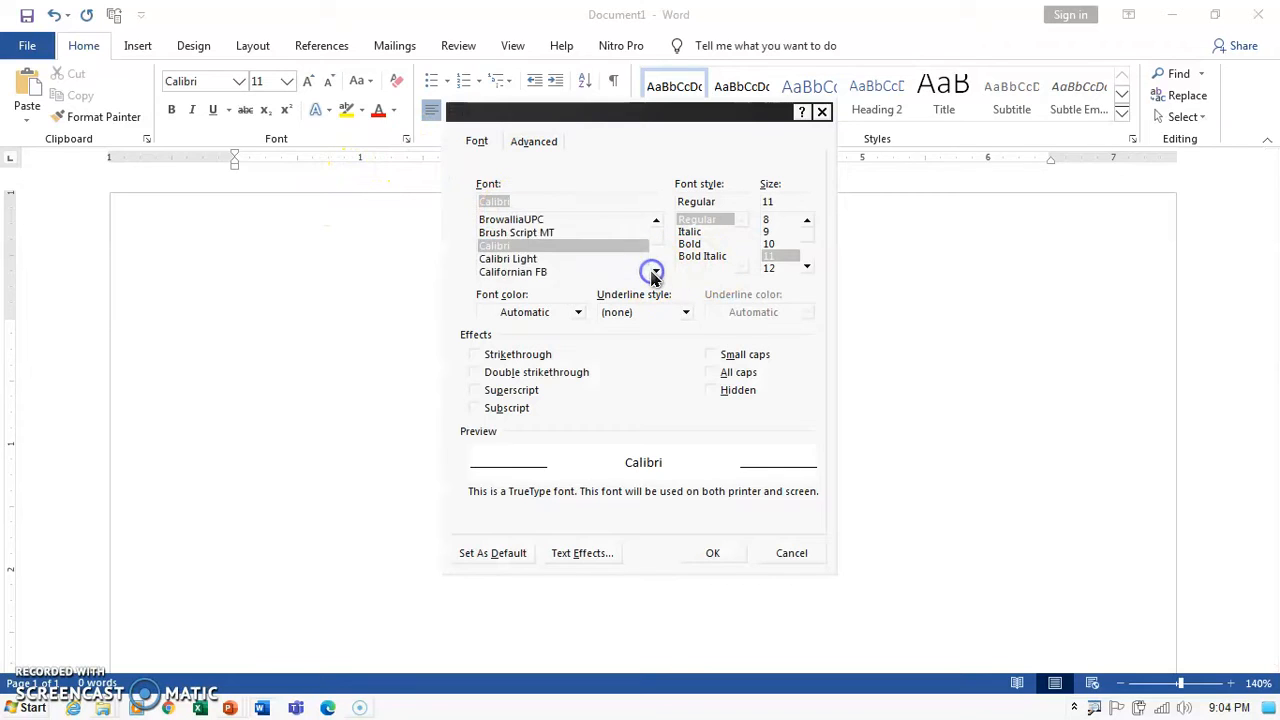
{"action": "scroll", "coordinate": [656, 240], "scroll_direction": "up", "scroll_amount": 8}
{"action": "scroll", "coordinate": [656, 240], "scroll_direction": "up", "scroll_amount": 5}
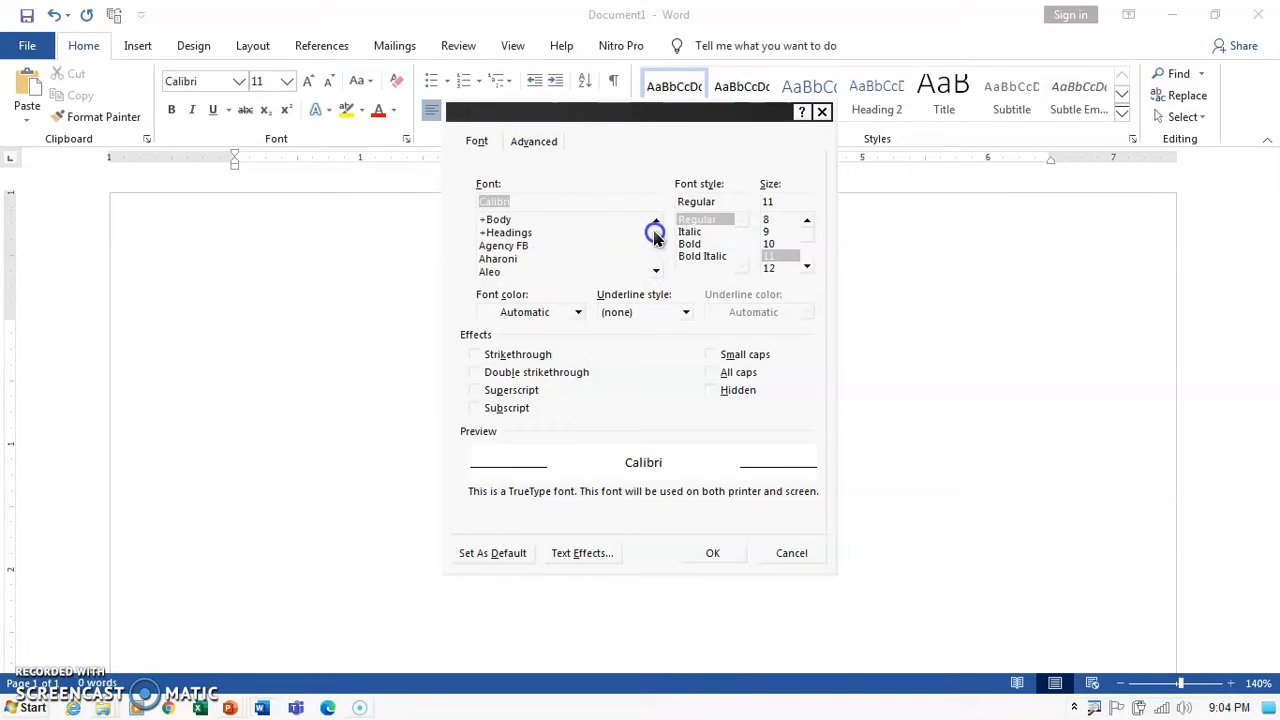
{"action": "left_click", "coordinate": [529, 272]}
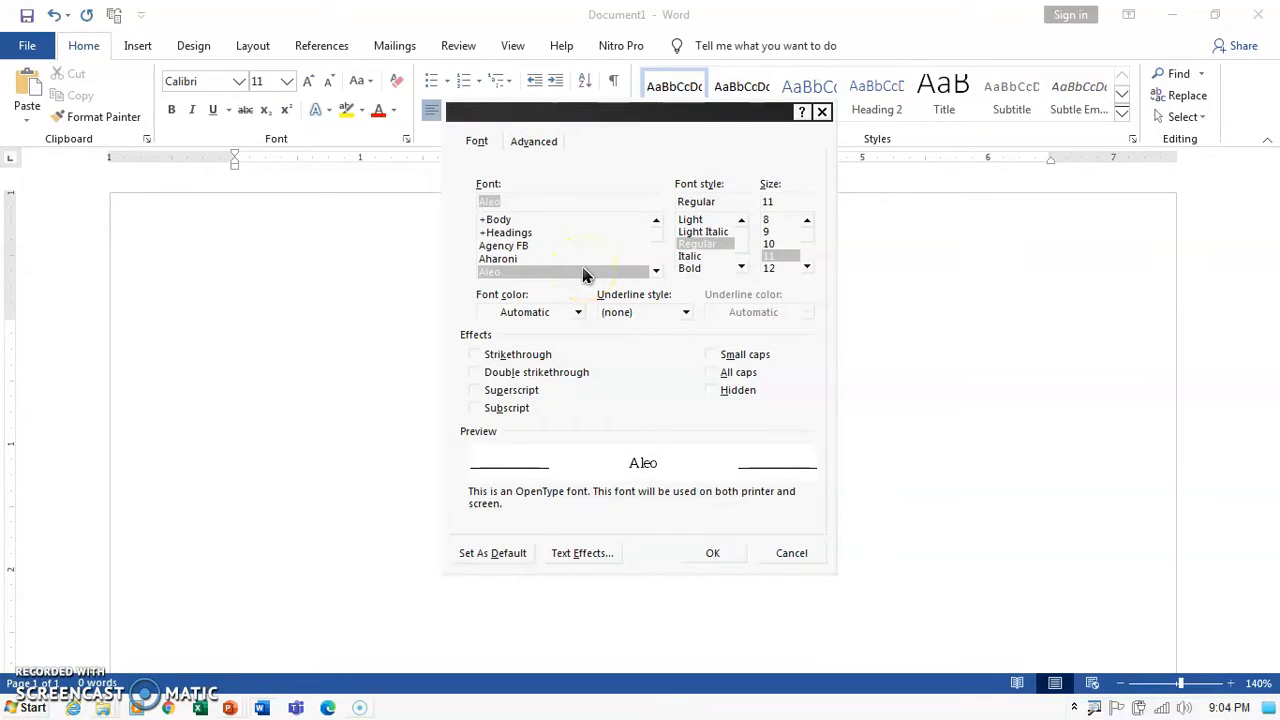
{"action": "left_click", "coordinate": [694, 257]}
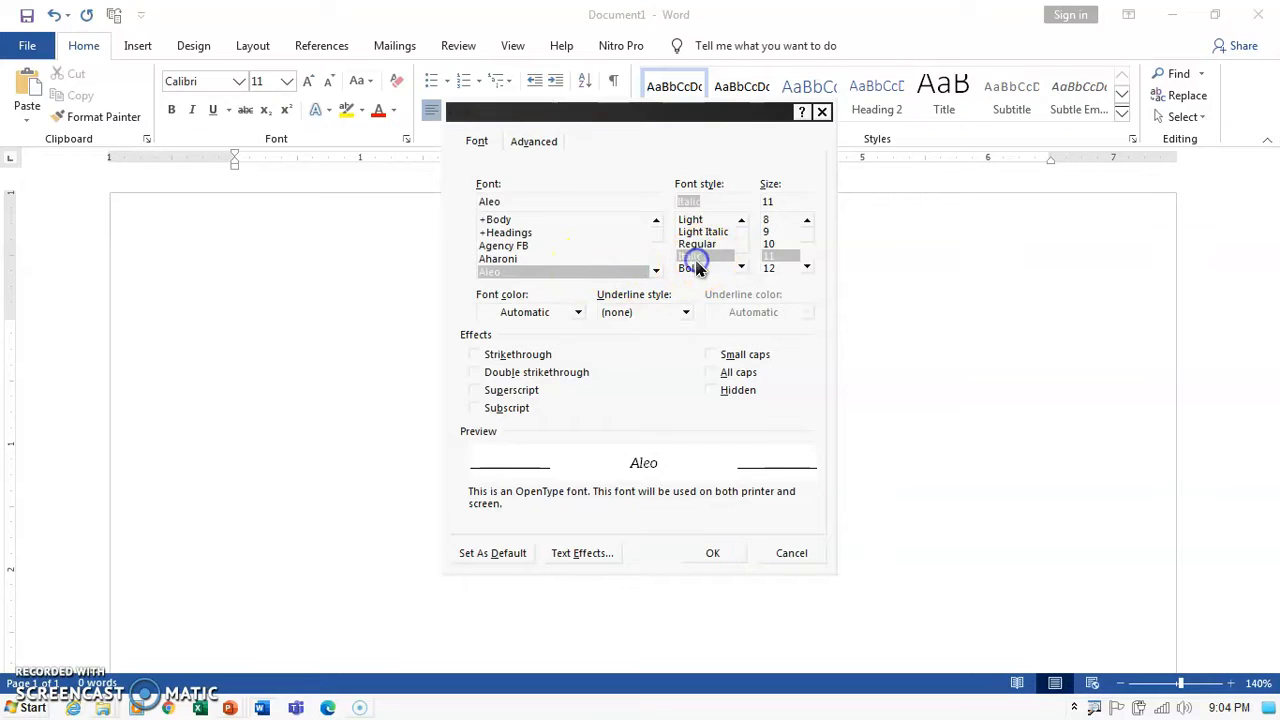
{"action": "double_click", "coordinate": [695, 257]}
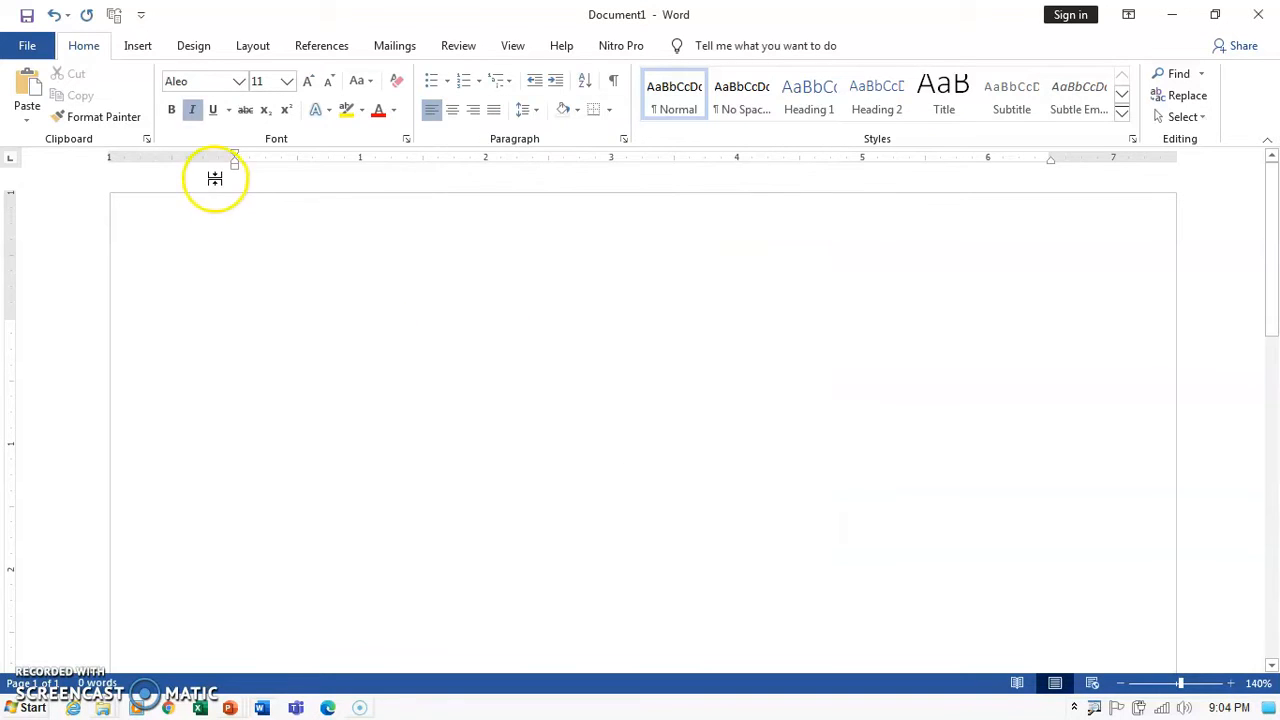
Set Aleo Regular 12 pt, automatic colour, as default for all Normal.dotm documents.
{"action": "left_click", "coordinate": [406, 138]}
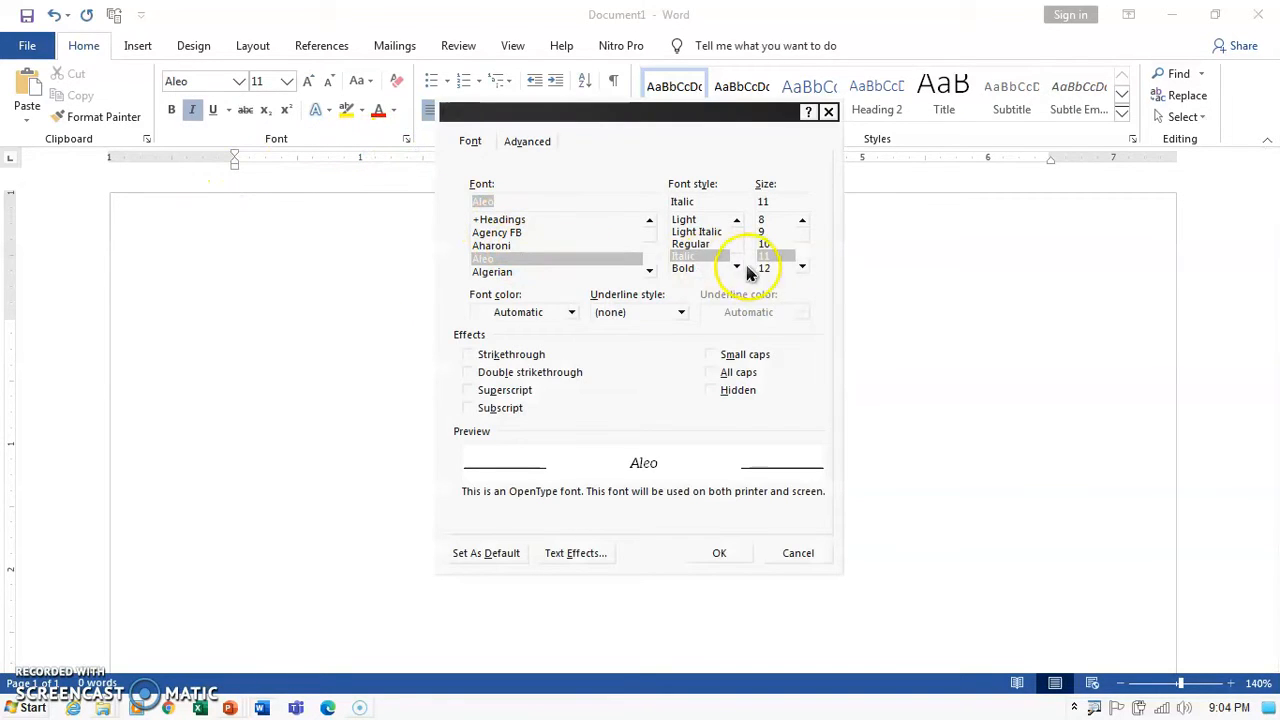
{"action": "left_click", "coordinate": [688, 245]}
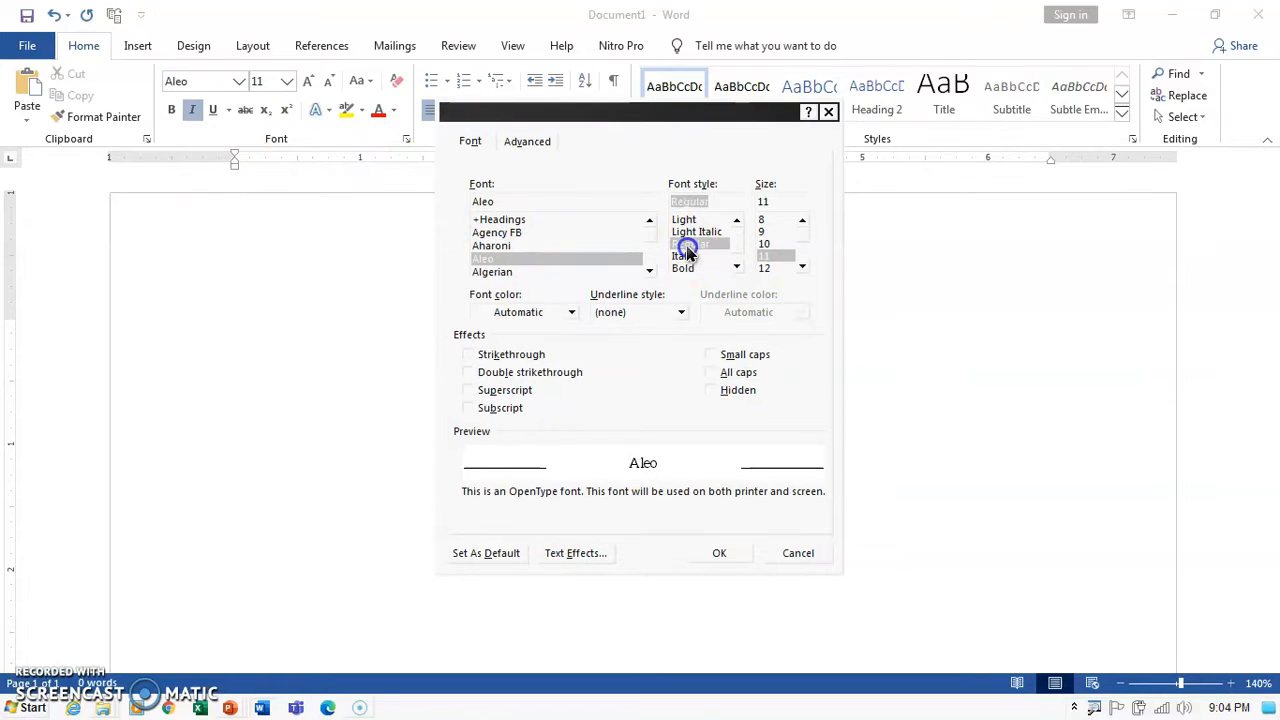
{"action": "left_click", "coordinate": [767, 269]}
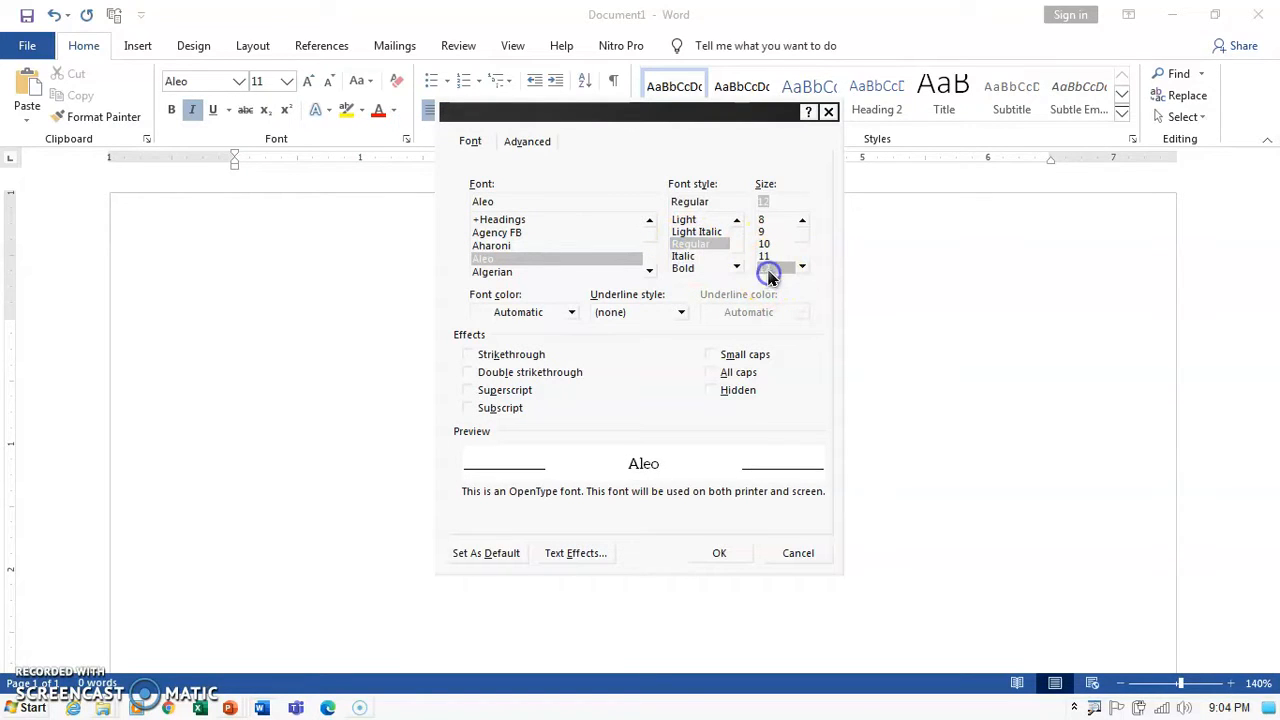
{"action": "left_click", "coordinate": [572, 313]}
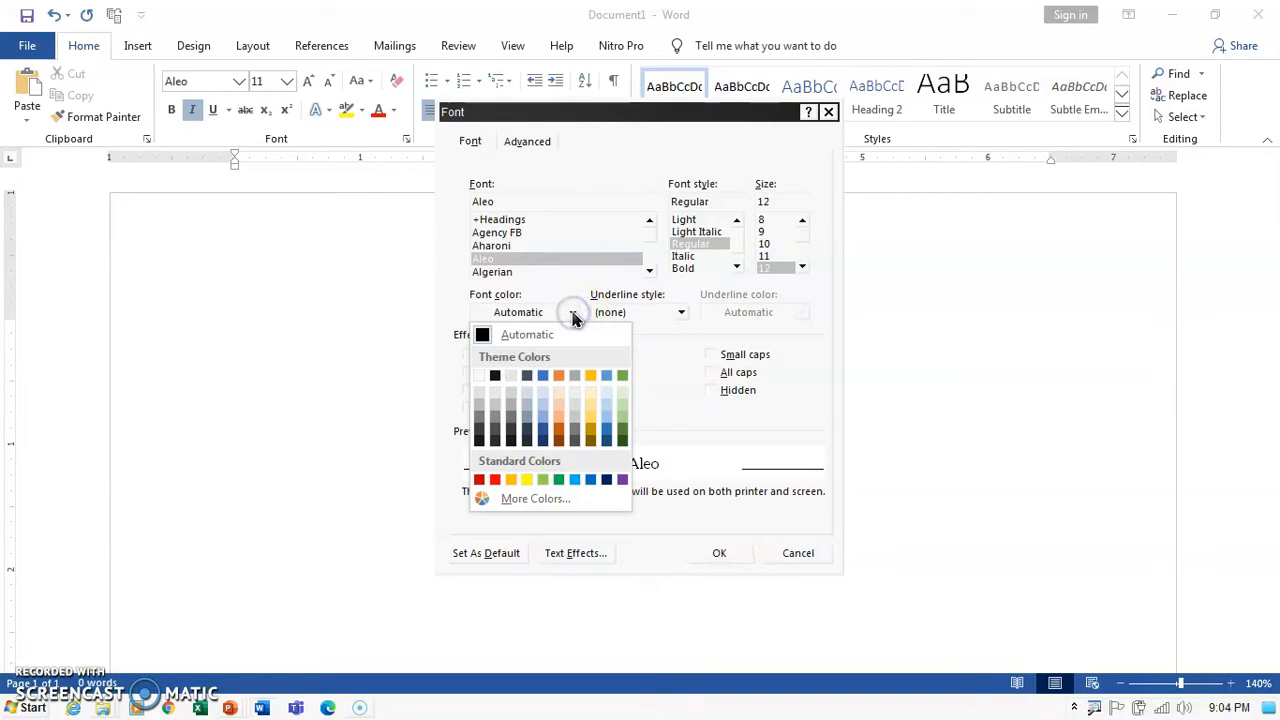
{"action": "left_click", "coordinate": [573, 314]}
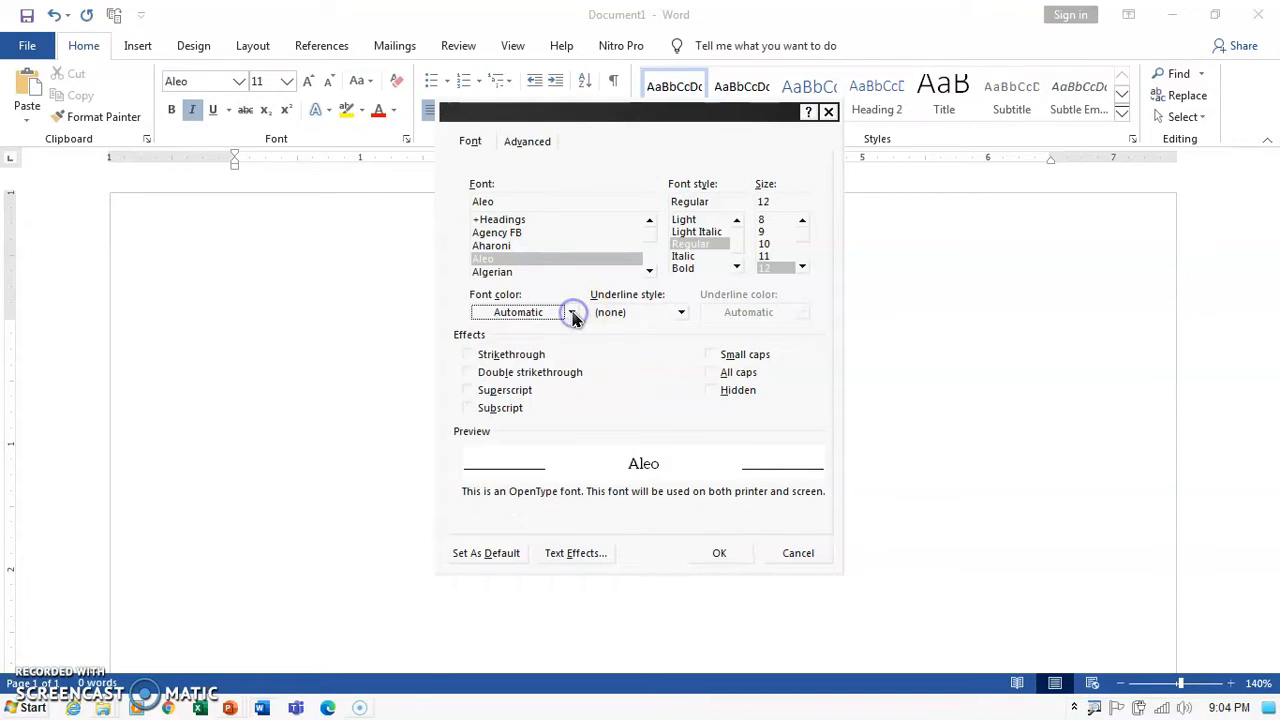
{"action": "left_click", "coordinate": [473, 560]}
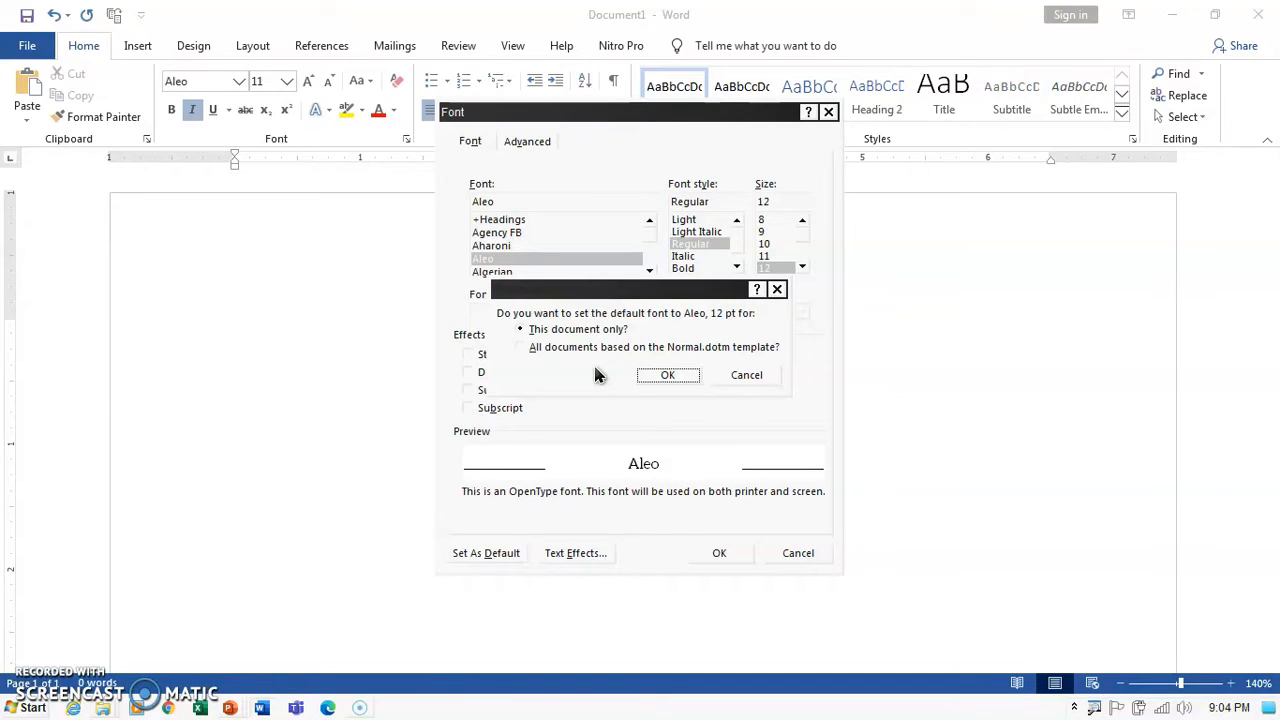
{"action": "left_click", "coordinate": [558, 350]}
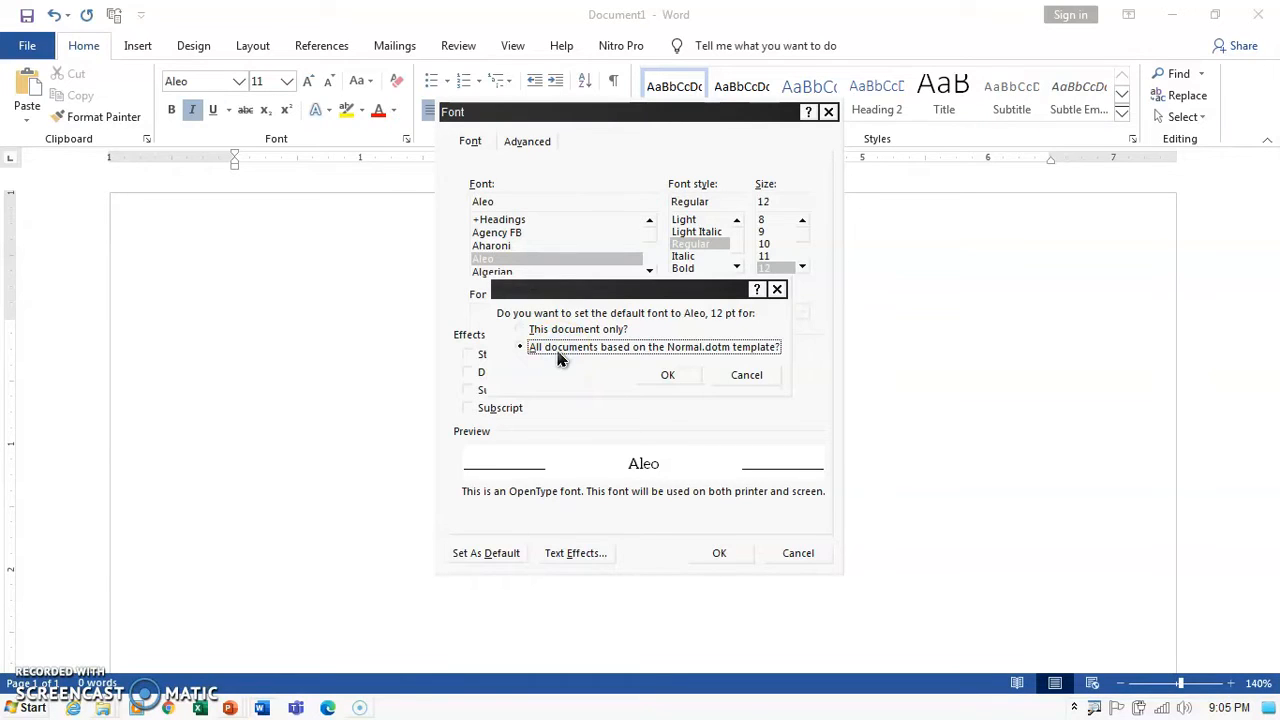
{"action": "left_click", "coordinate": [670, 375]}
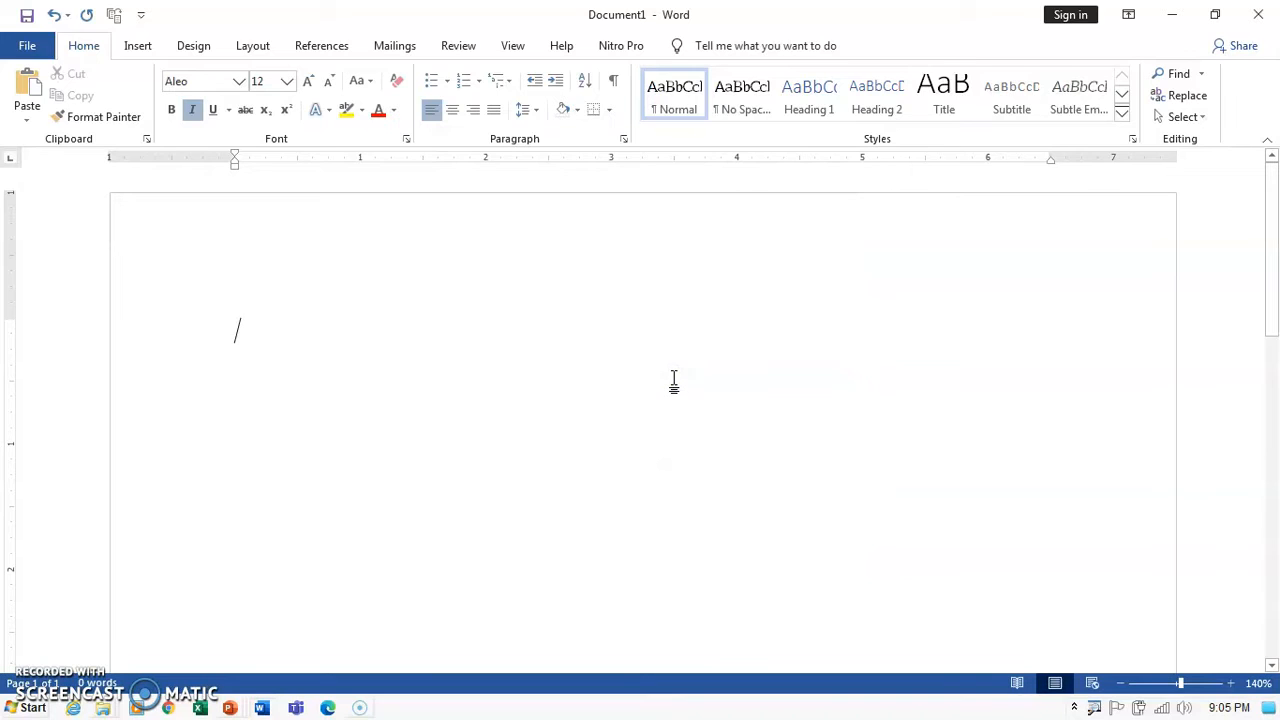
Create a new blank document to check the Aleo 12 default, then bring back Text.docx.
{"action": "left_click", "coordinate": [670, 385]}
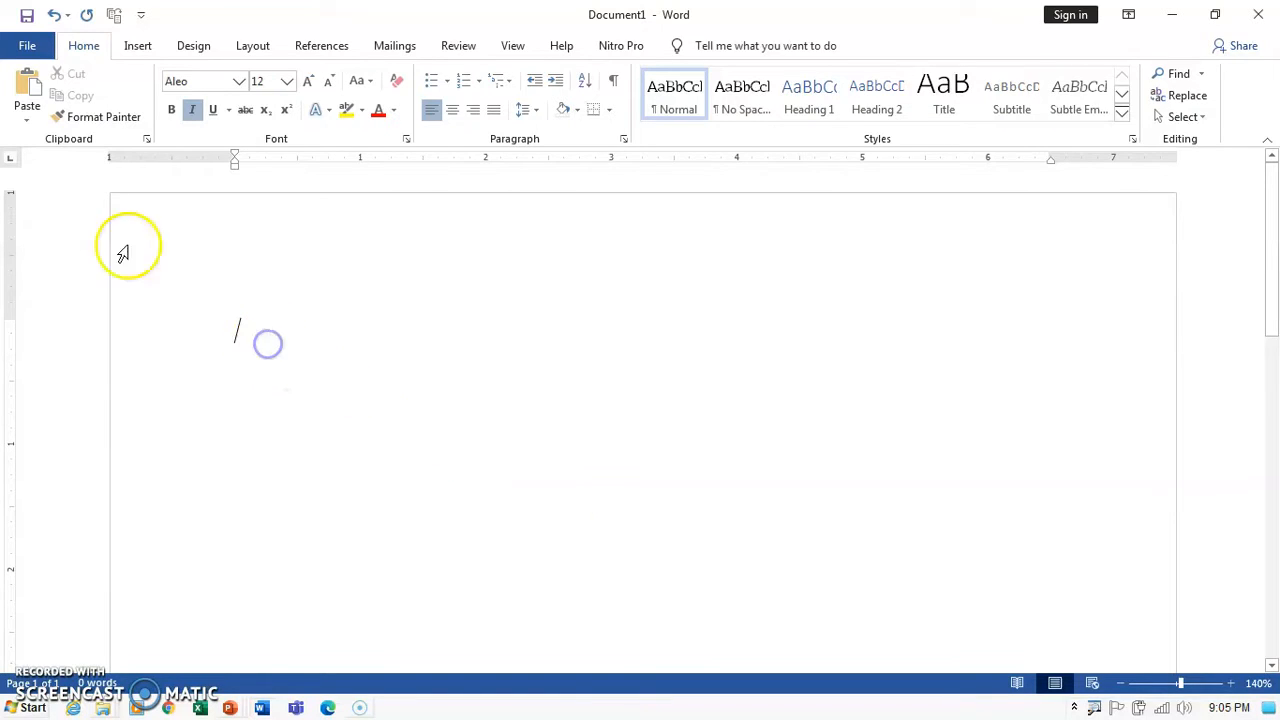
{"action": "left_click", "coordinate": [27, 48]}
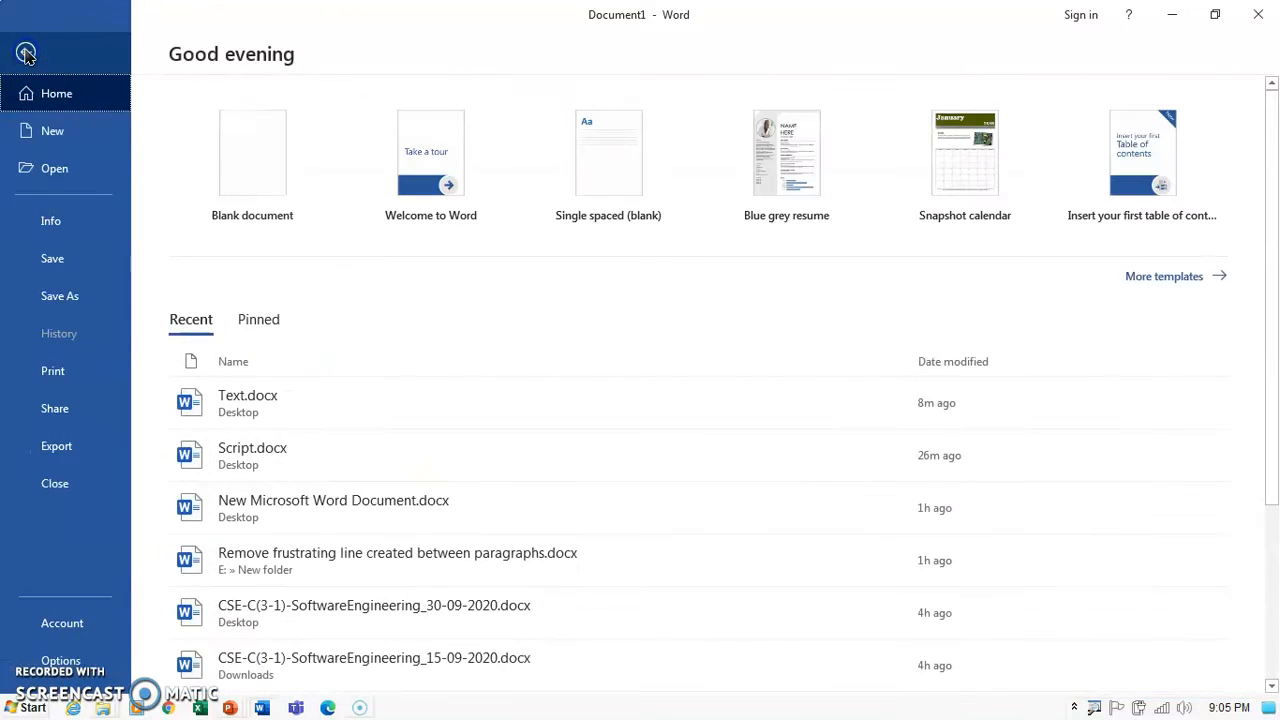
{"action": "left_click", "coordinate": [243, 209]}
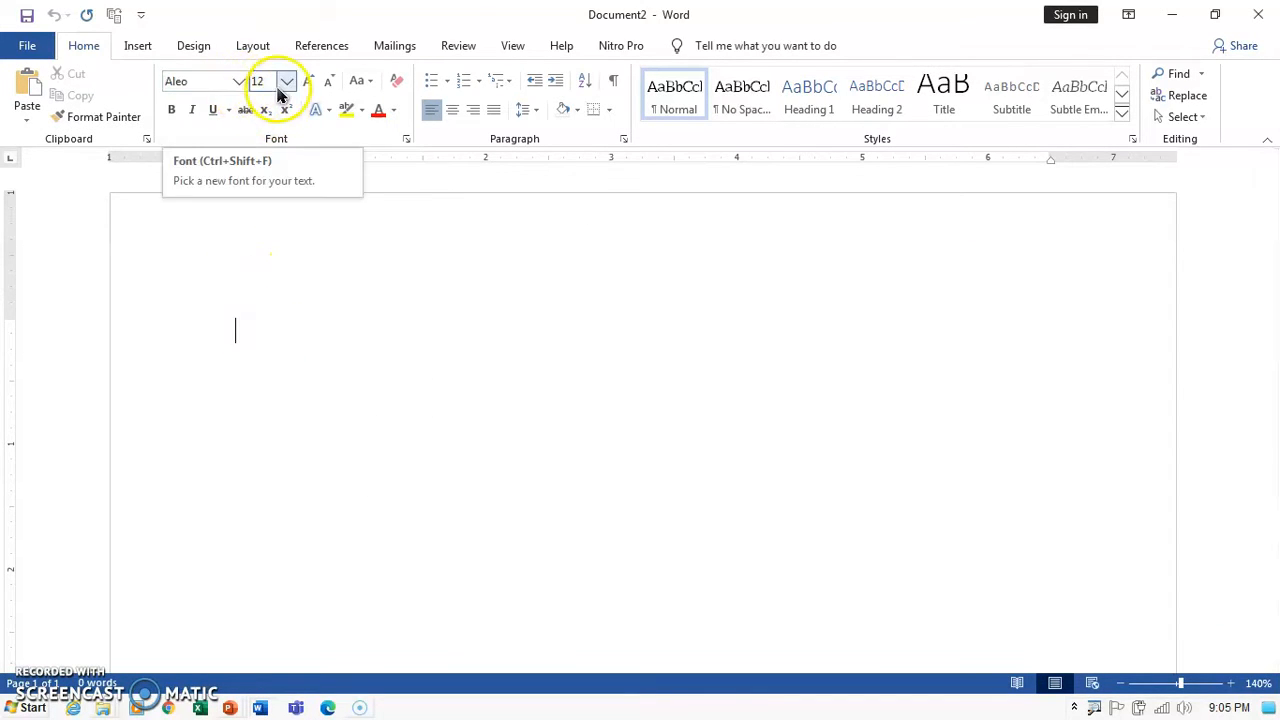
{"action": "left_click", "coordinate": [249, 340]}
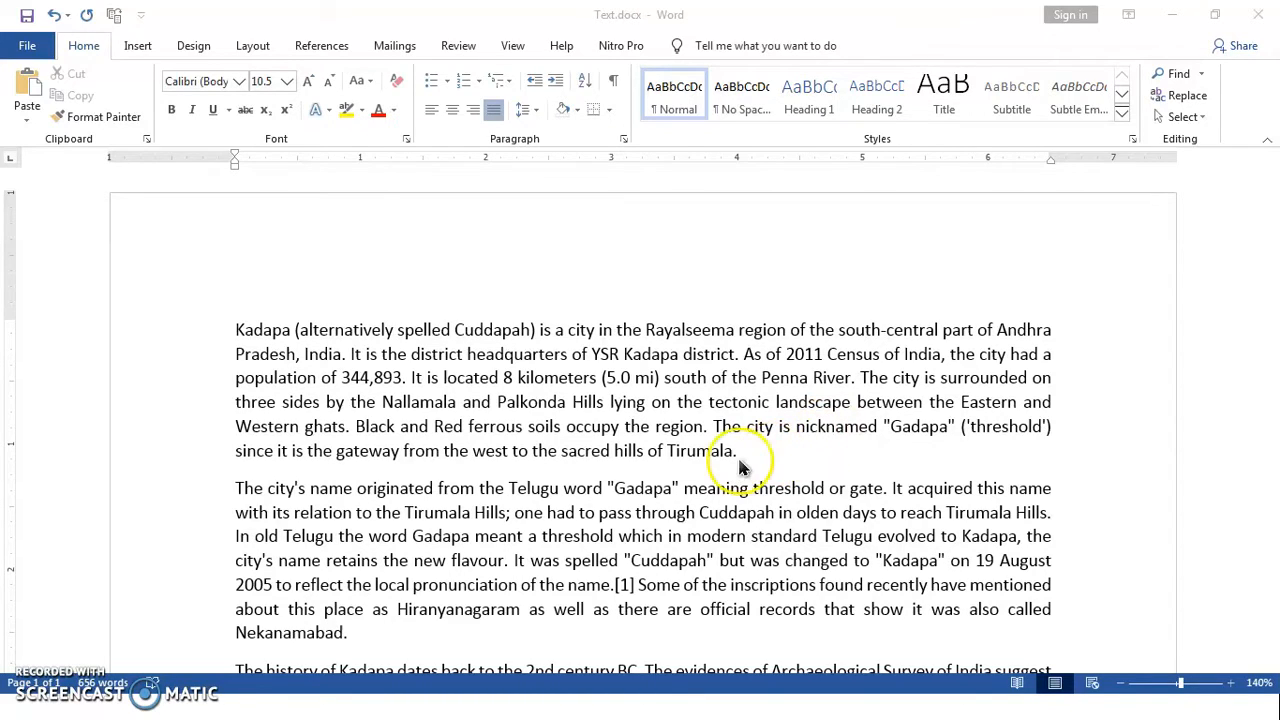
Add a horizontal border line after 'Tirumala.' by converting a typed ----- line.
{"action": "left_click", "coordinate": [805, 463]}
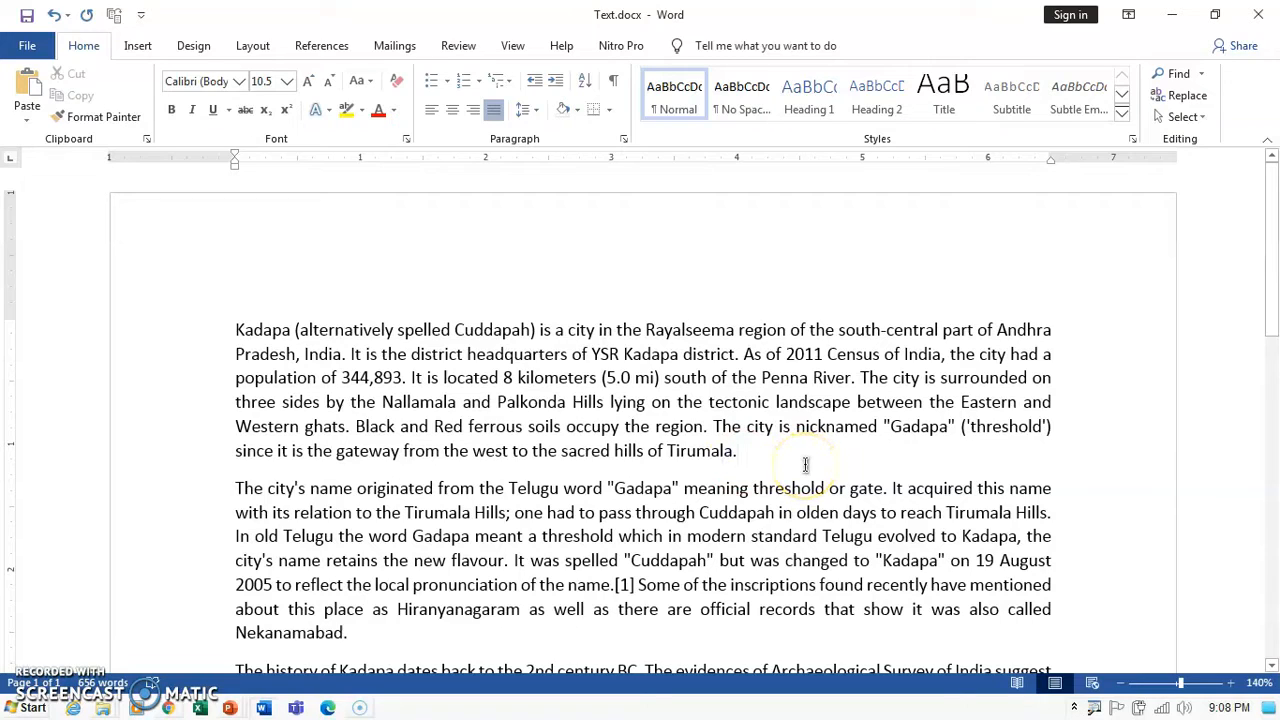
{"action": "key", "text": "Return"}
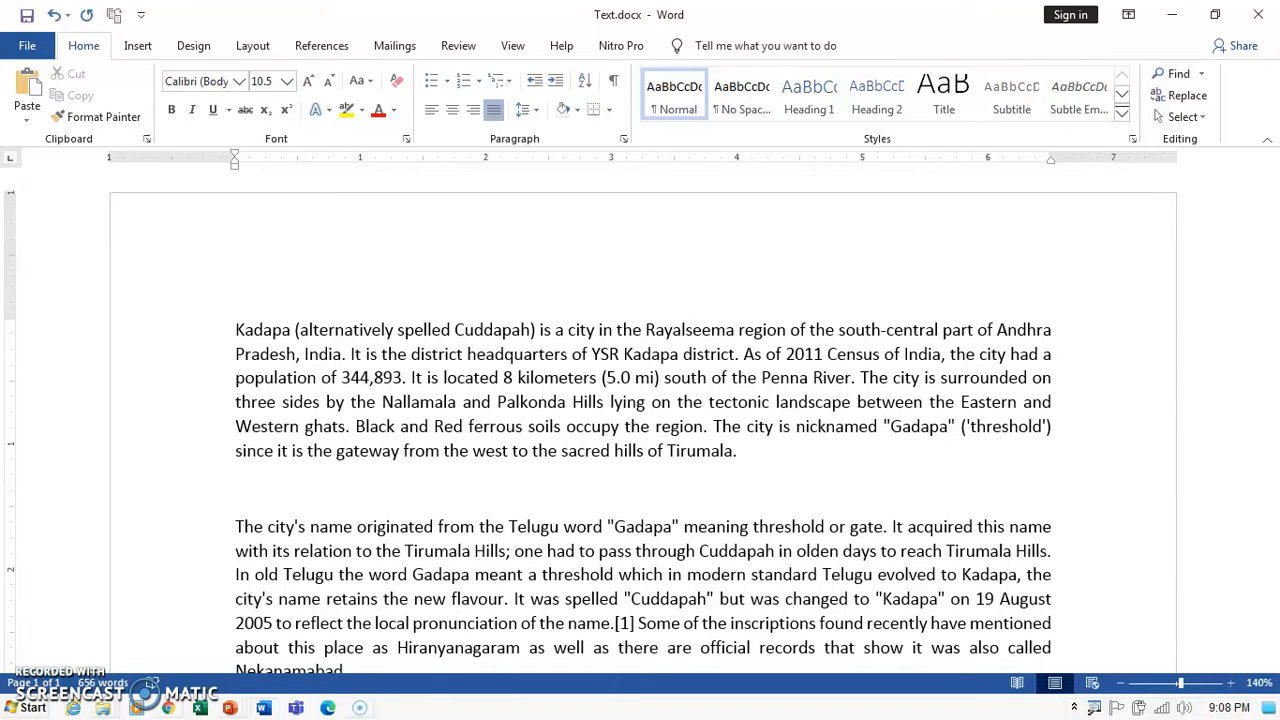
{"action": "type", "text": "-----"}
{"action": "key", "text": "Return"}
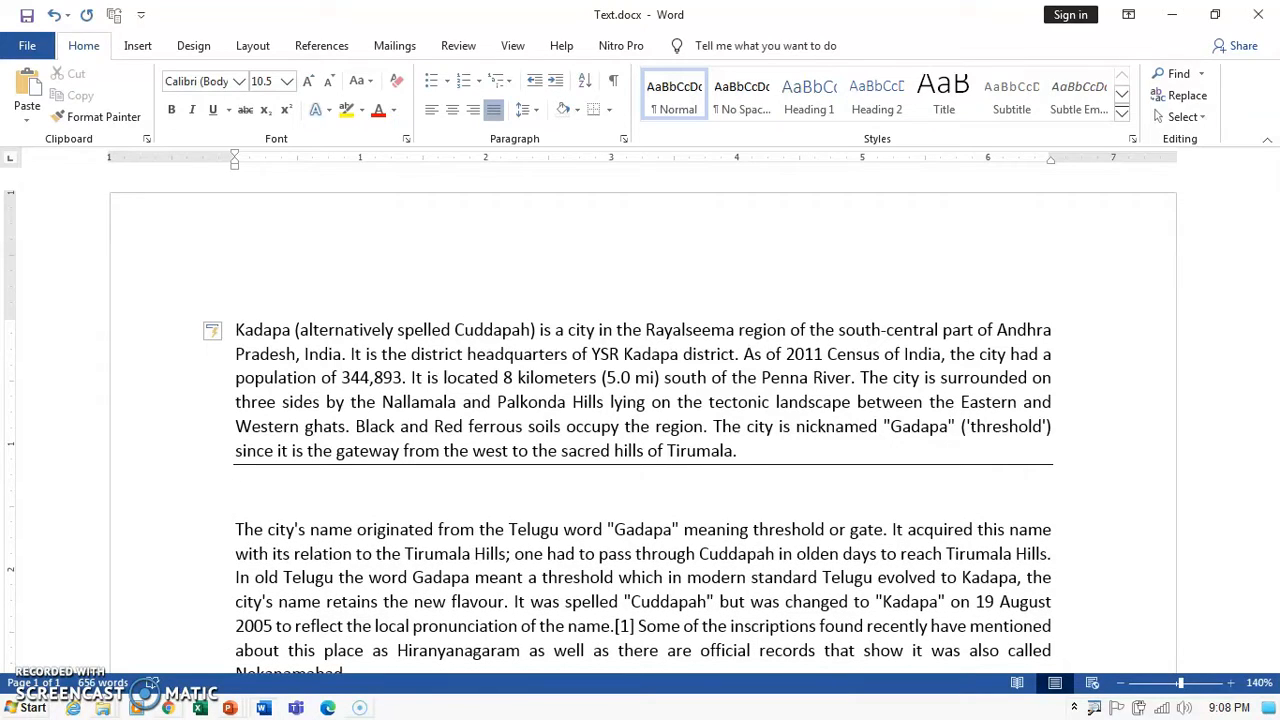
{"action": "key", "text": "Delete"}
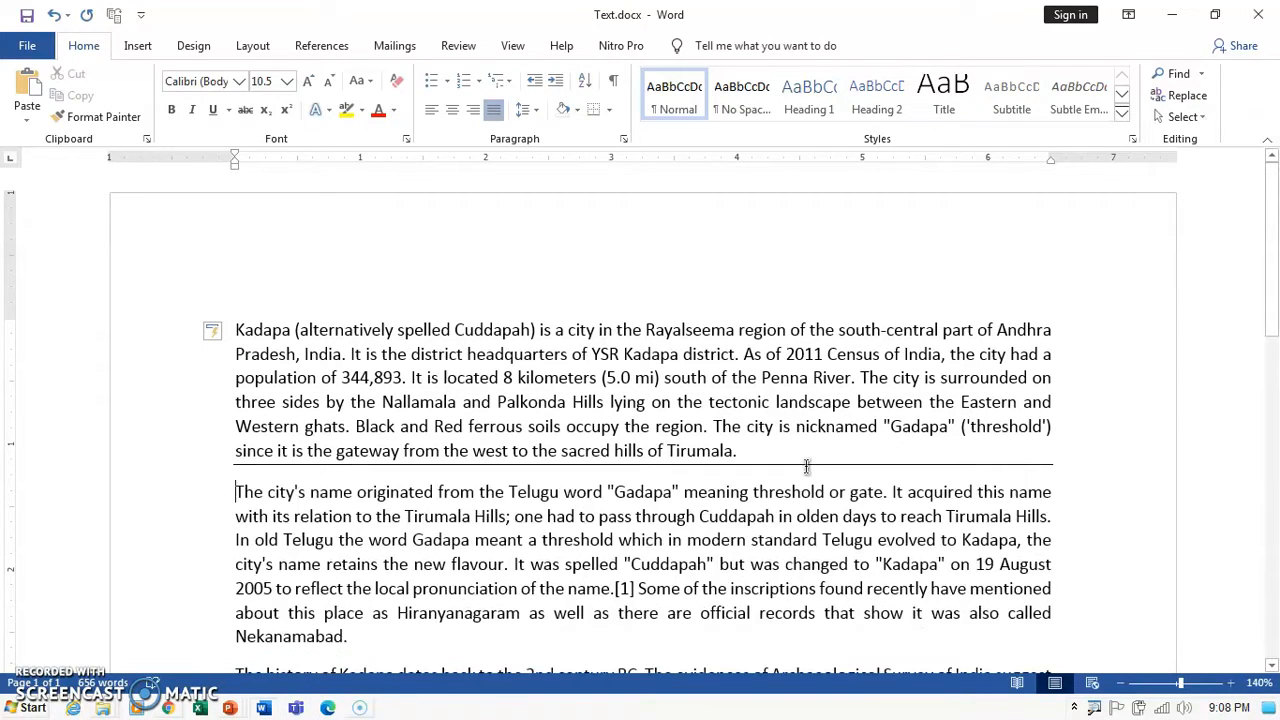
Try deleting and joining text at the first paragraph's end, undoing each change to keep paragraphs separate.
{"action": "left_click", "coordinate": [786, 465]}
{"action": "left_click", "coordinate": [773, 456]}
{"action": "left_click", "coordinate": [185, 478]}
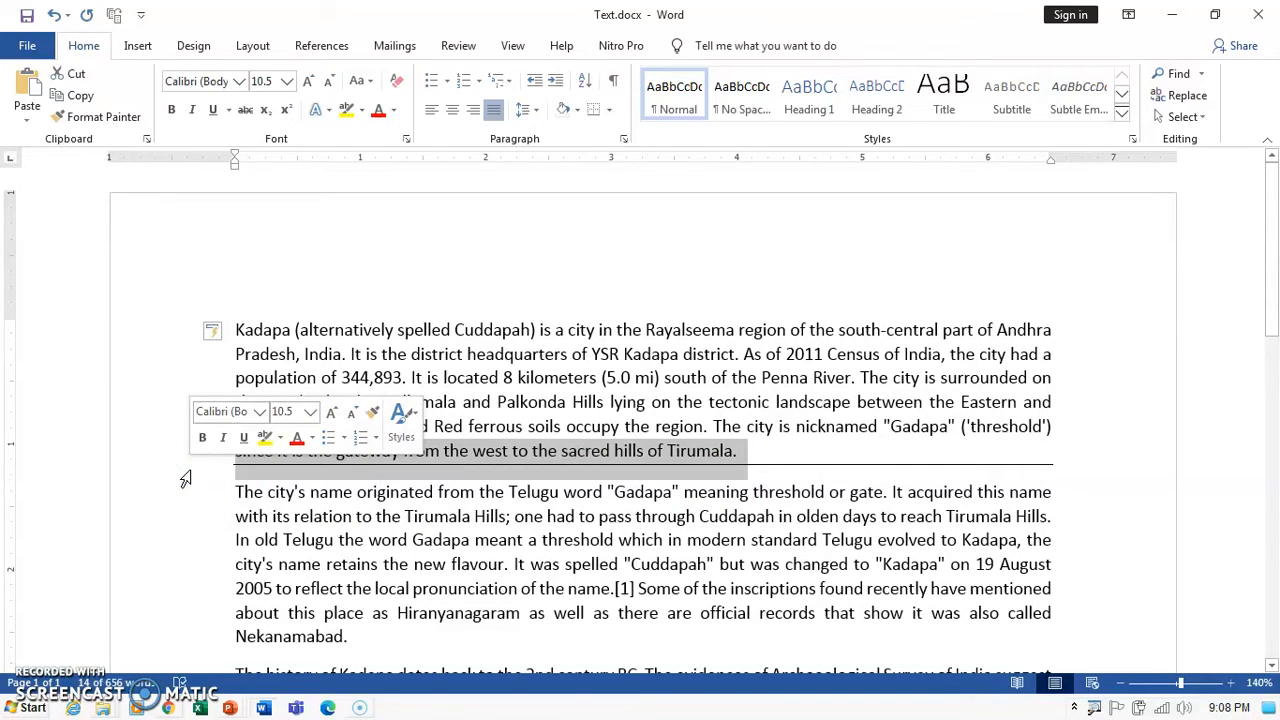
{"action": "key", "text": "Delete"}
{"action": "key", "text": "ctrl+z"}
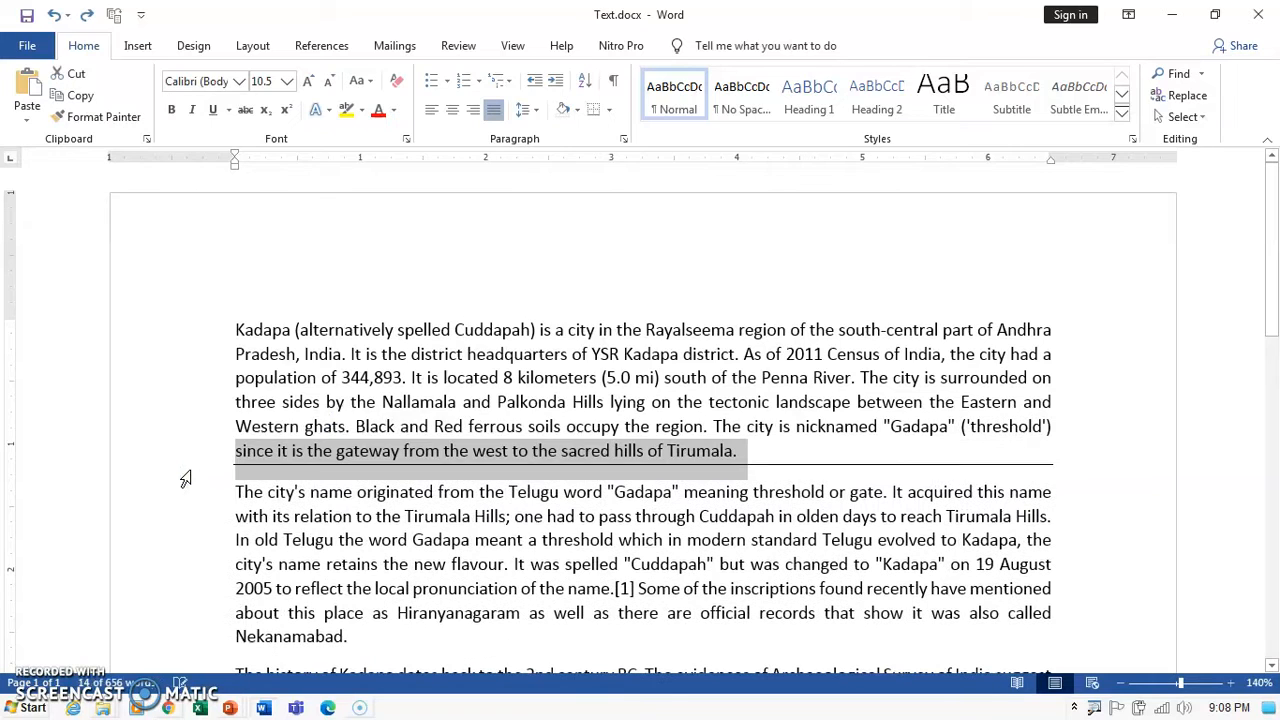
{"action": "left_click", "coordinate": [375, 491]}
{"action": "left_click", "coordinate": [771, 453]}
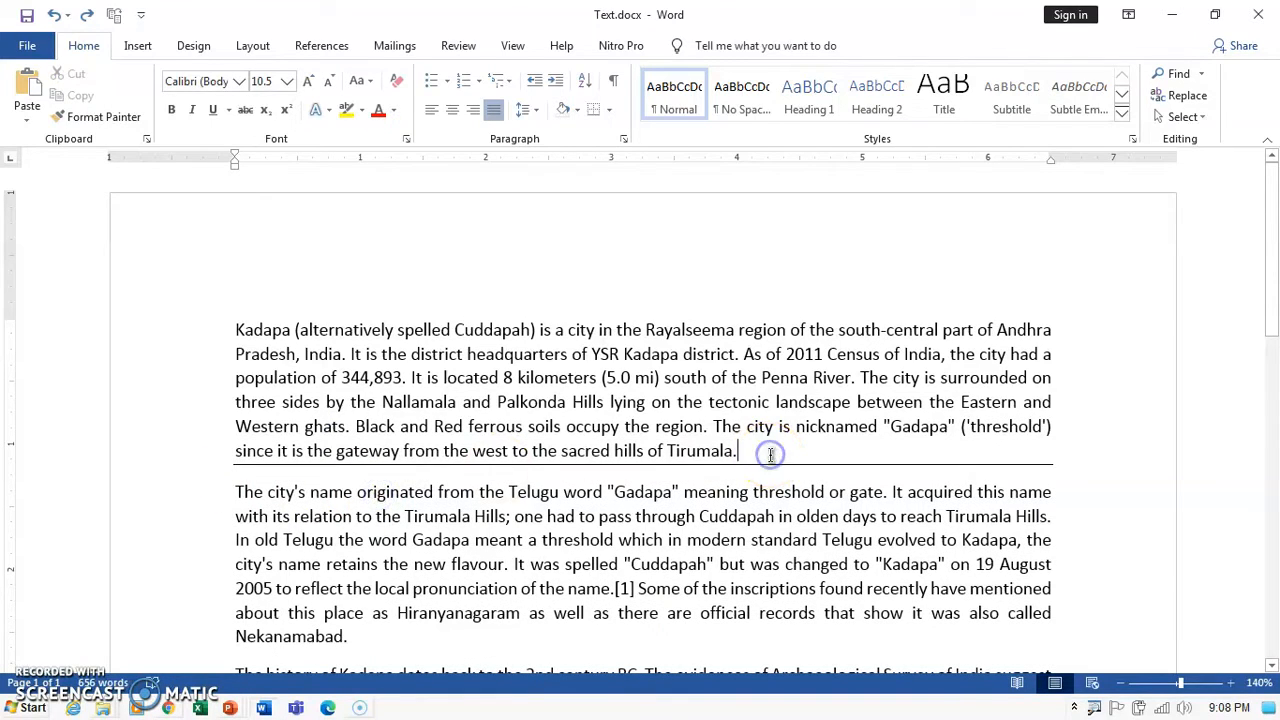
{"action": "key", "text": "Delete"}
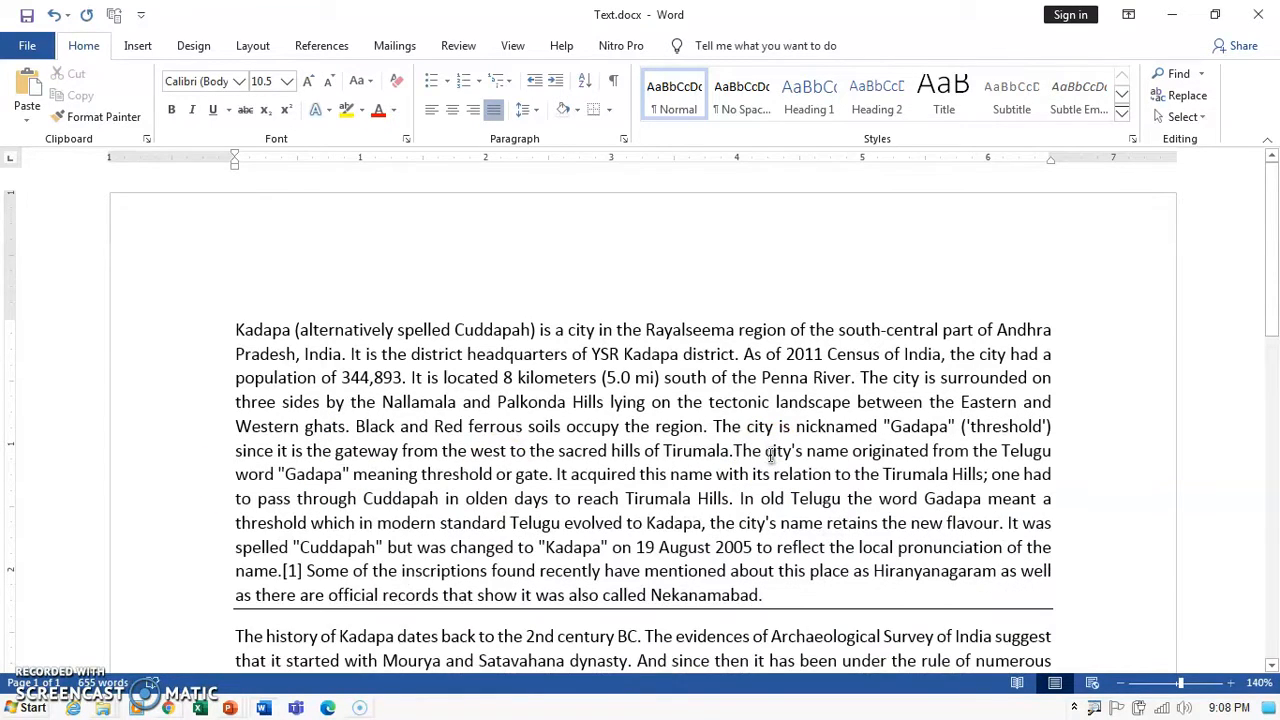
{"action": "key", "text": "ctrl+z"}
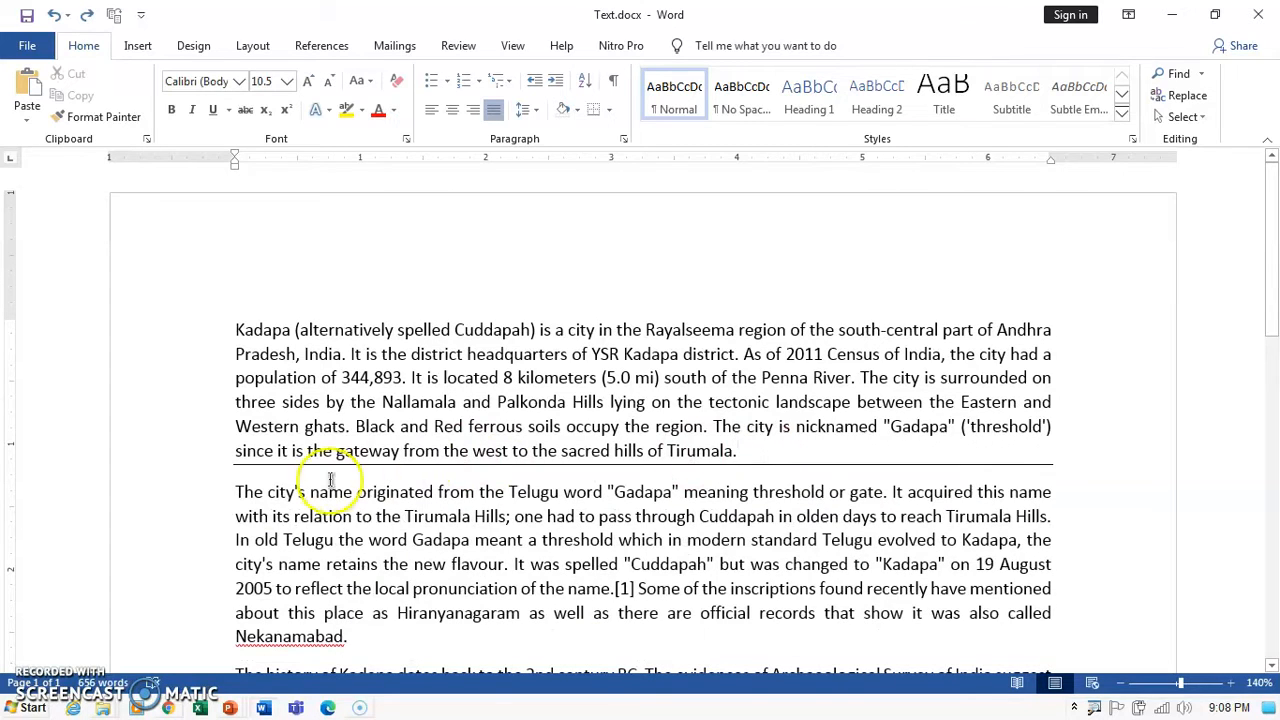
{"action": "left_click", "coordinate": [237, 491]}
{"action": "key", "text": "BackSpace"}
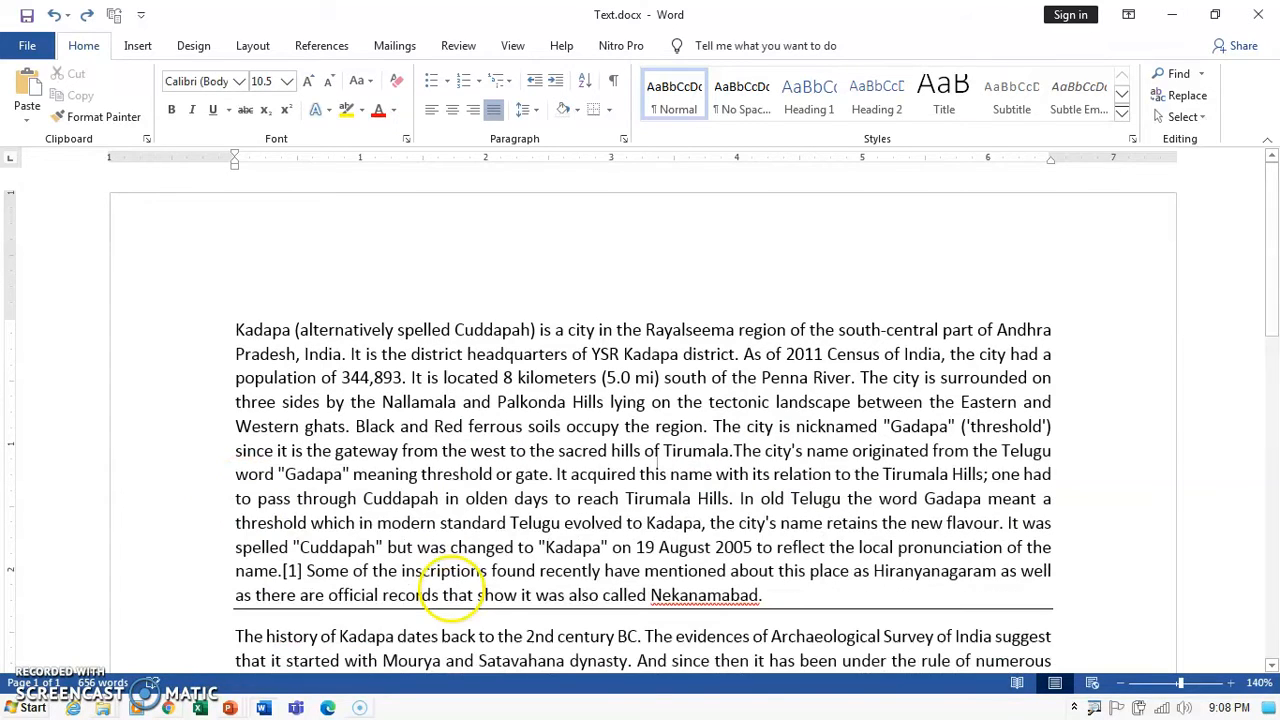
{"action": "key", "text": "ctrl+z"}
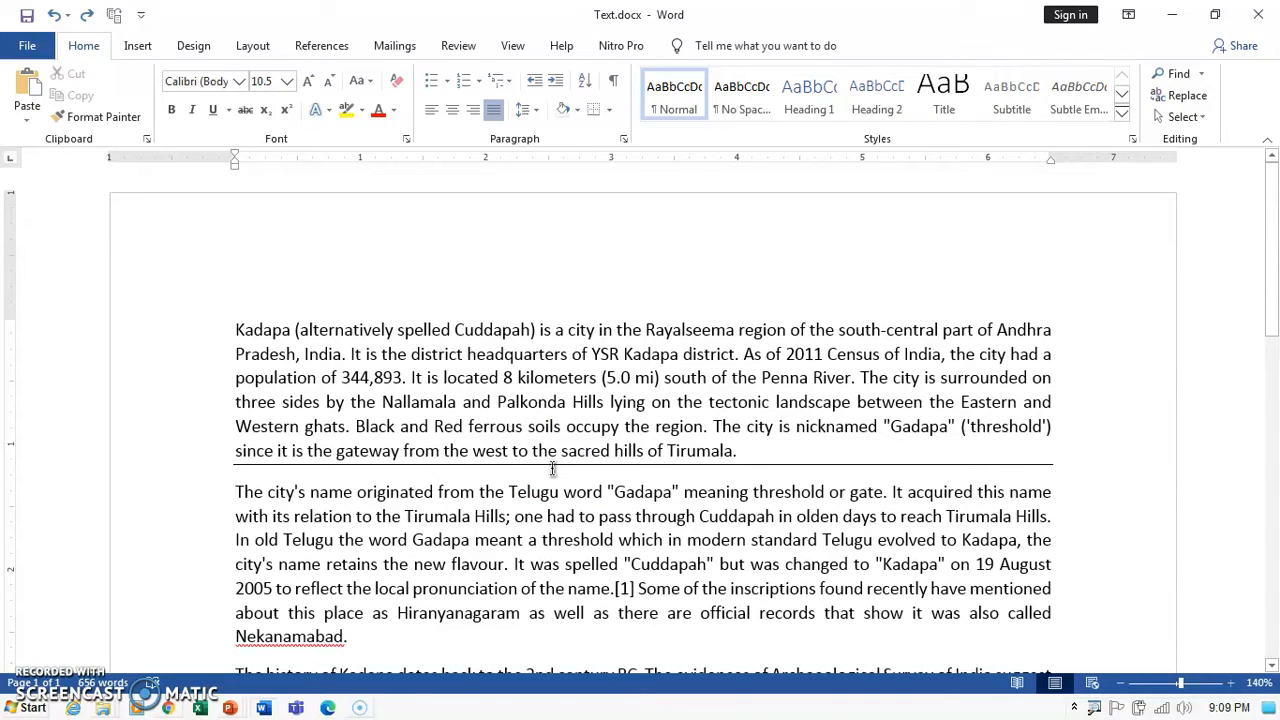
{"action": "left_click", "coordinate": [185, 458]}
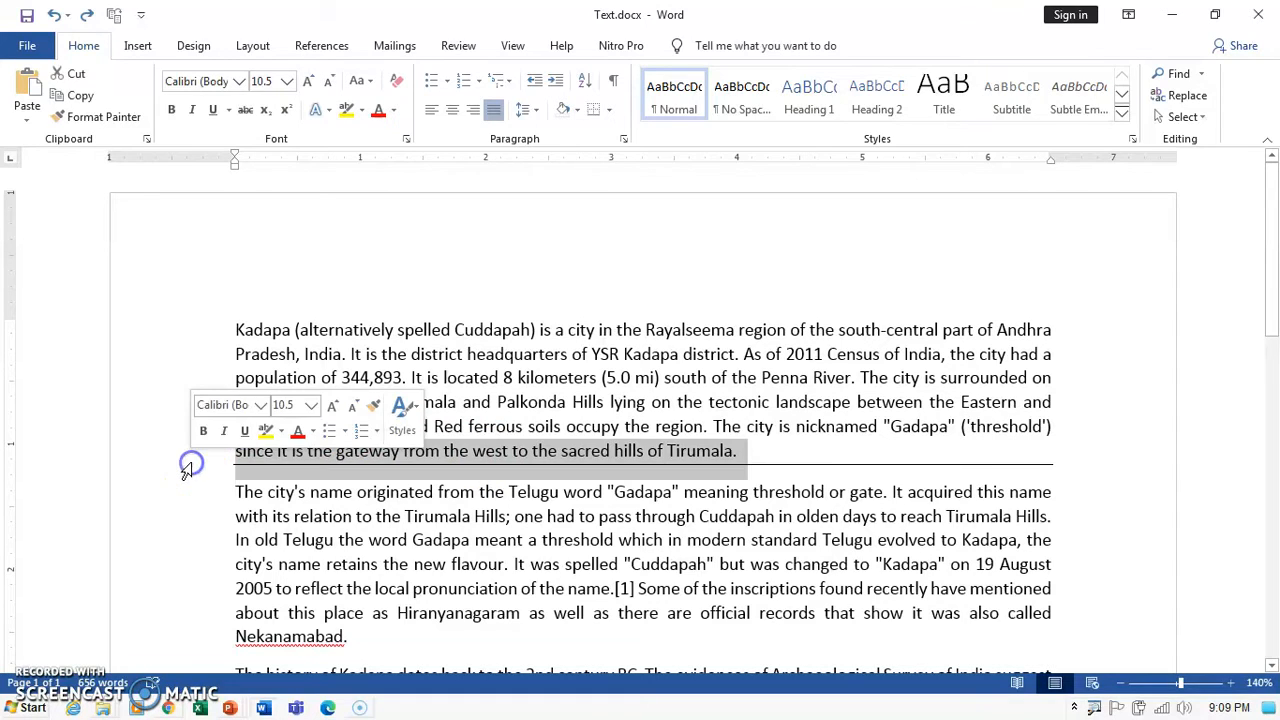
{"action": "left_click", "coordinate": [538, 528]}
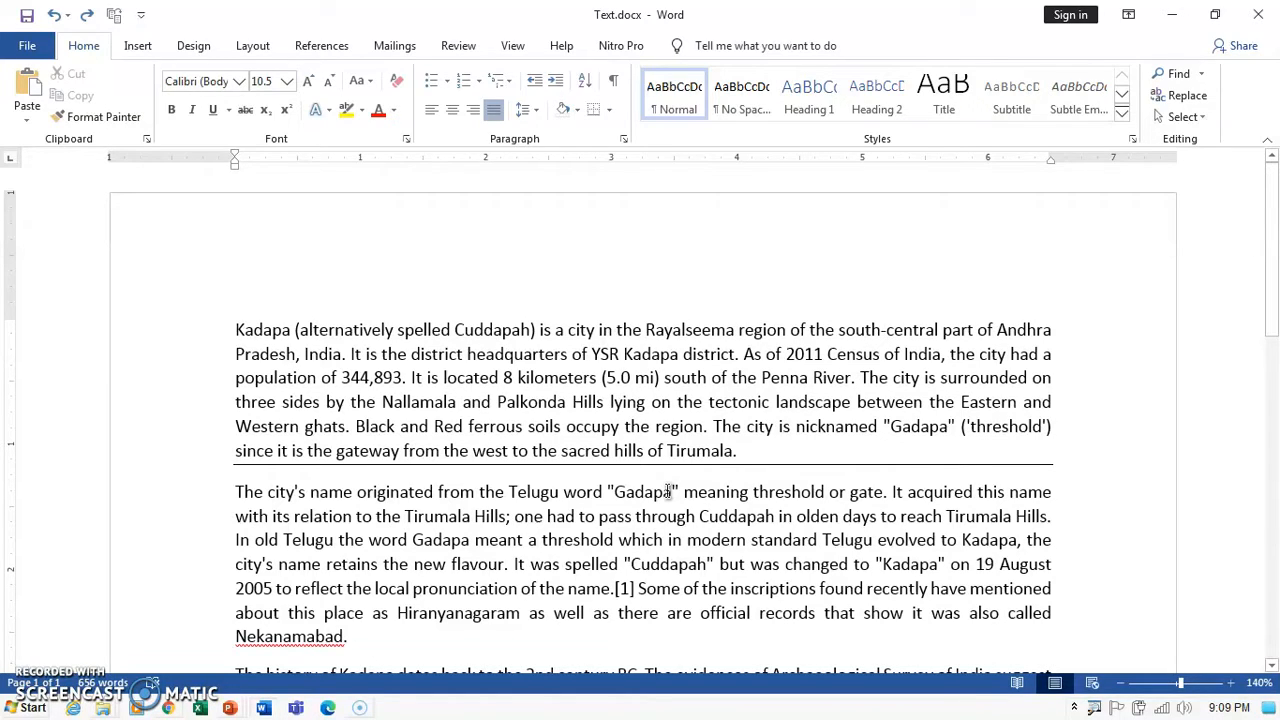
{"action": "left_click", "coordinate": [712, 480]}
{"action": "left_click", "coordinate": [625, 142]}
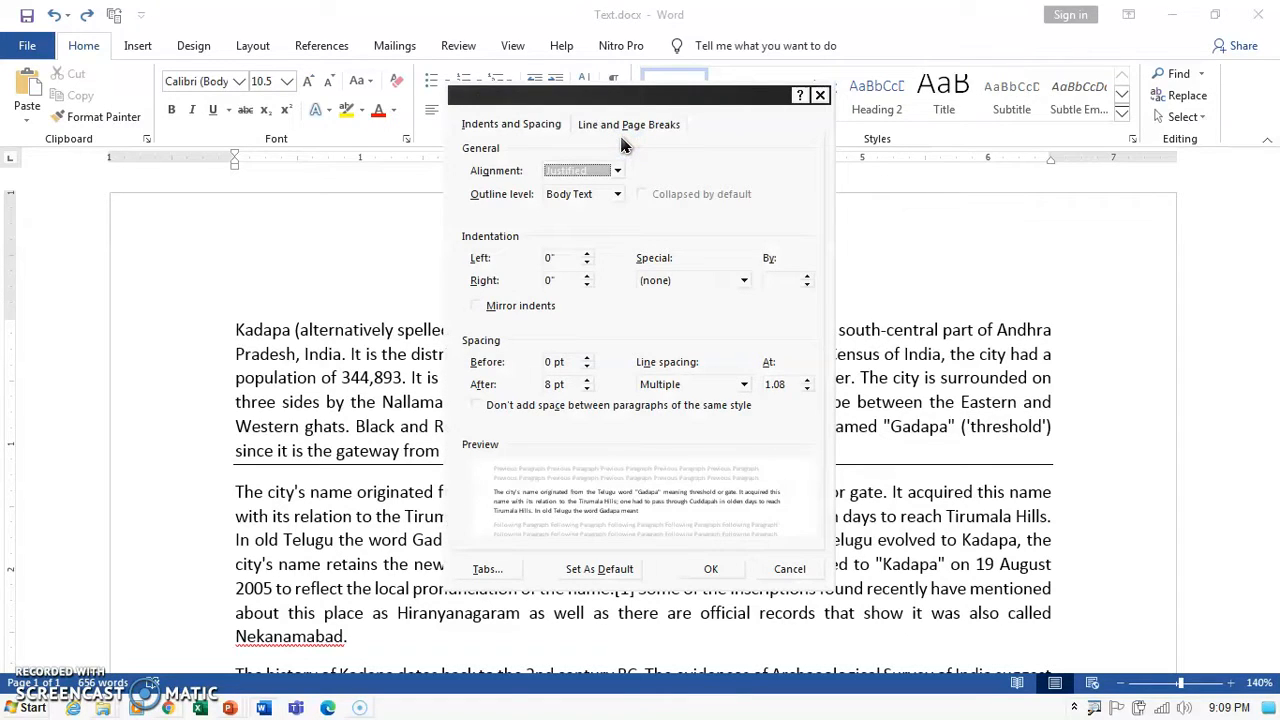
{"action": "left_click", "coordinate": [789, 569]}
{"action": "left_click", "coordinate": [746, 452]}
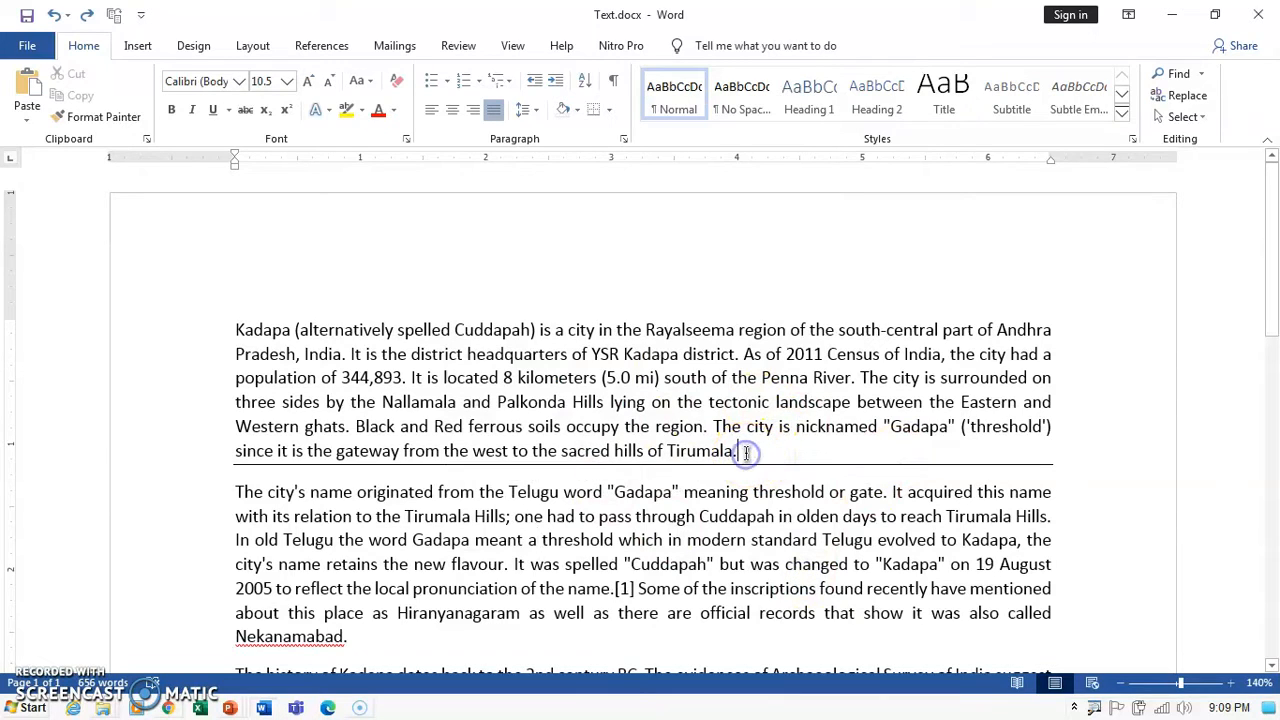
Apply No Border from the Borders dropdown to clear the line under the first paragraph.
{"action": "left_click", "coordinate": [611, 112]}
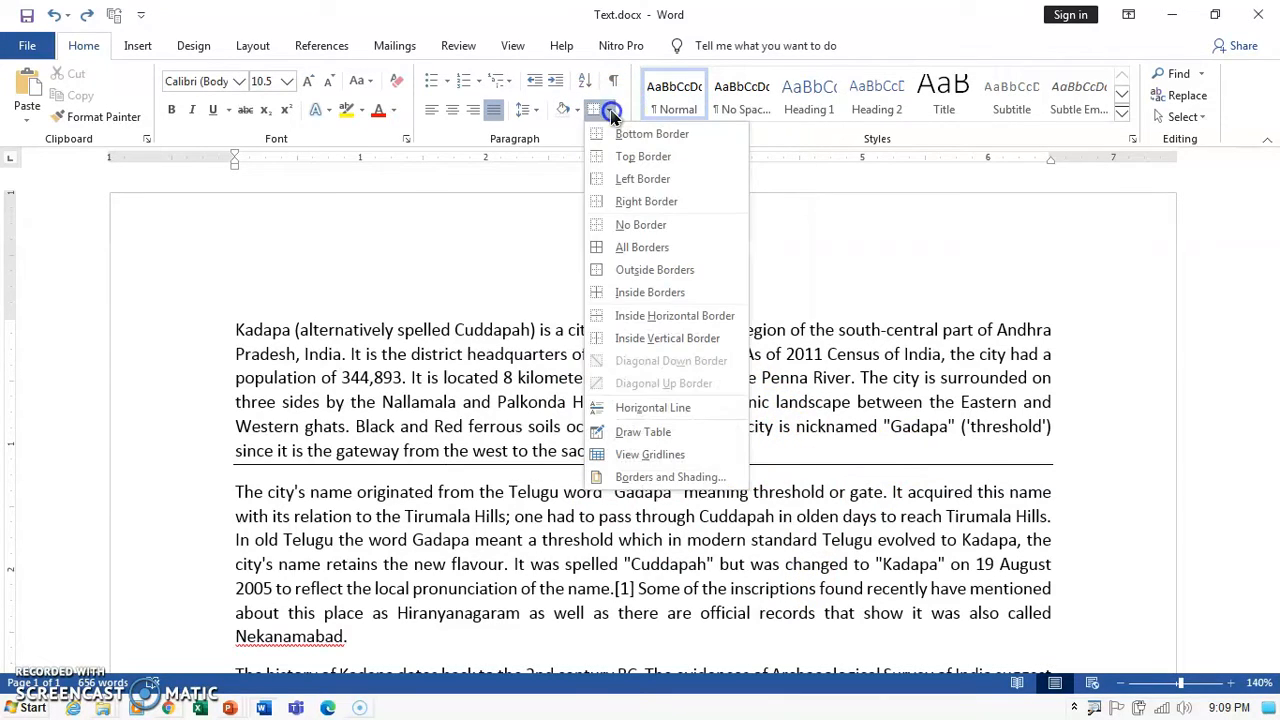
{"action": "left_click", "coordinate": [630, 226]}
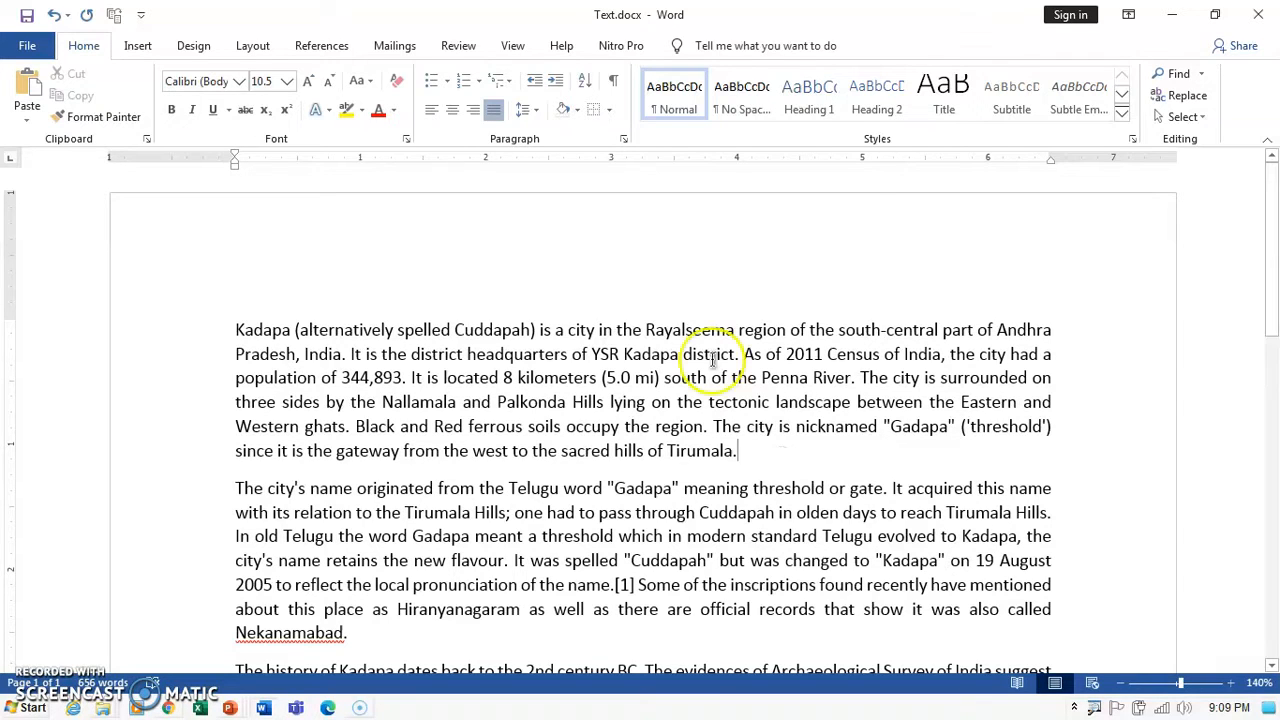
{"action": "left_click", "coordinate": [609, 110]}
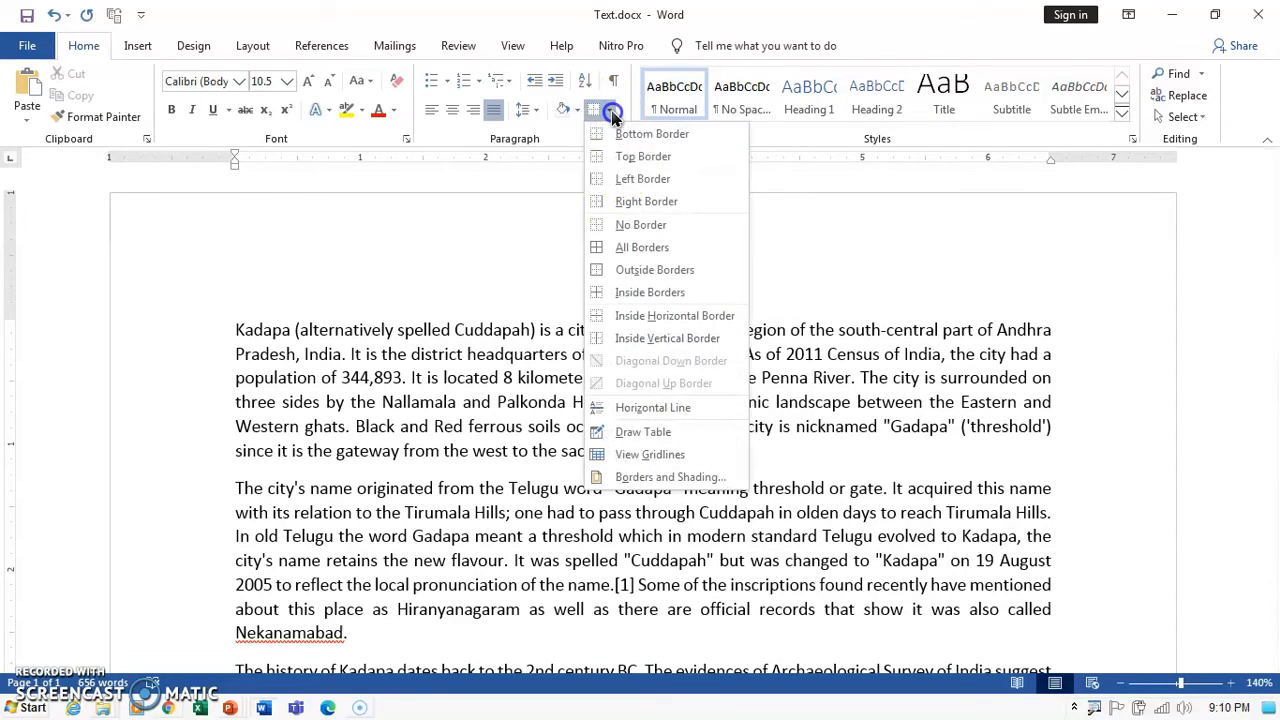
{"action": "left_click", "coordinate": [638, 226]}
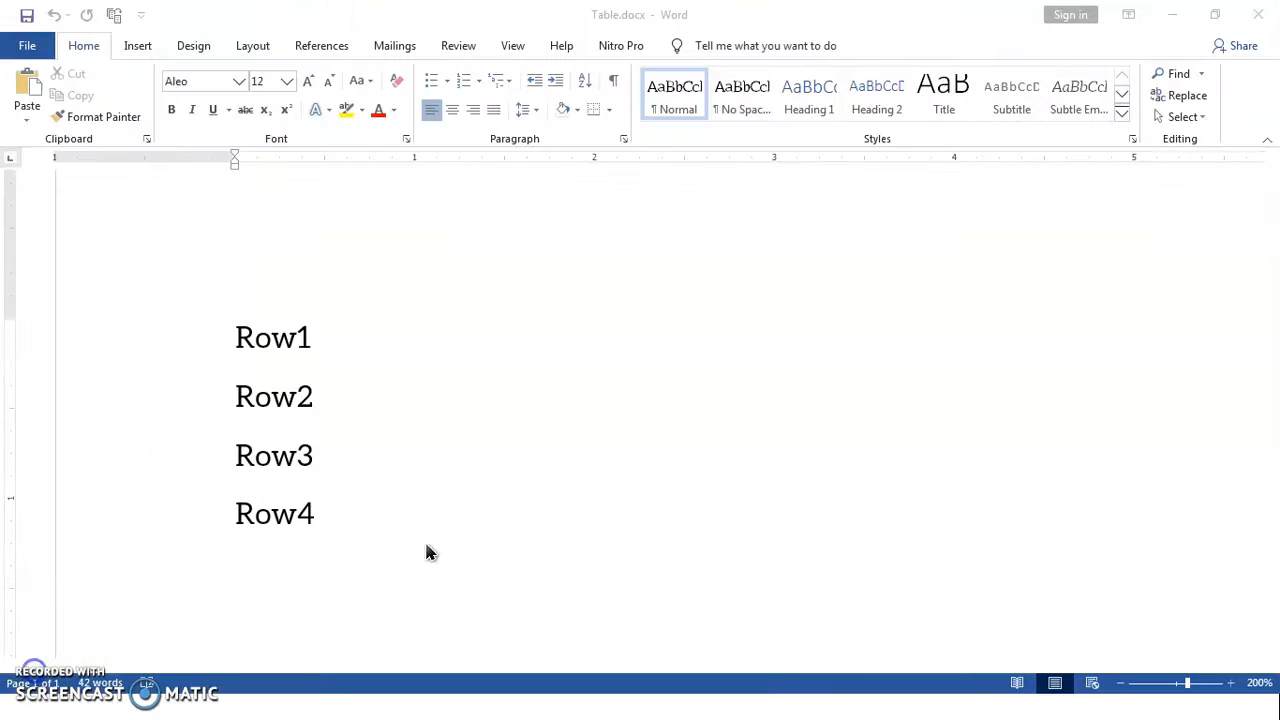
Switch to Table.docx, select the Row lines, and show the Insert commands.
{"action": "left_click", "coordinate": [415, 502]}
{"action": "left_click", "coordinate": [240, 338]}
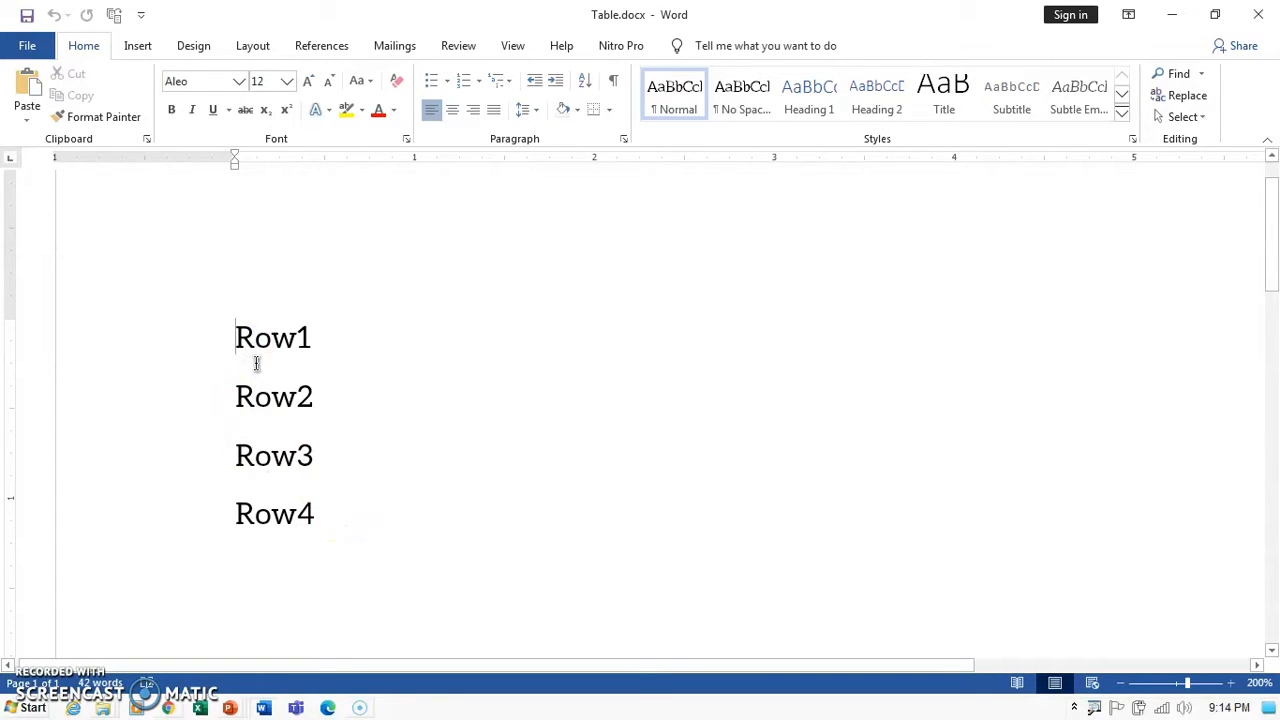
{"action": "left_click", "coordinate": [240, 337]}
{"action": "left_click_drag", "start_coordinate": [237, 335], "coordinate": [322, 511]}
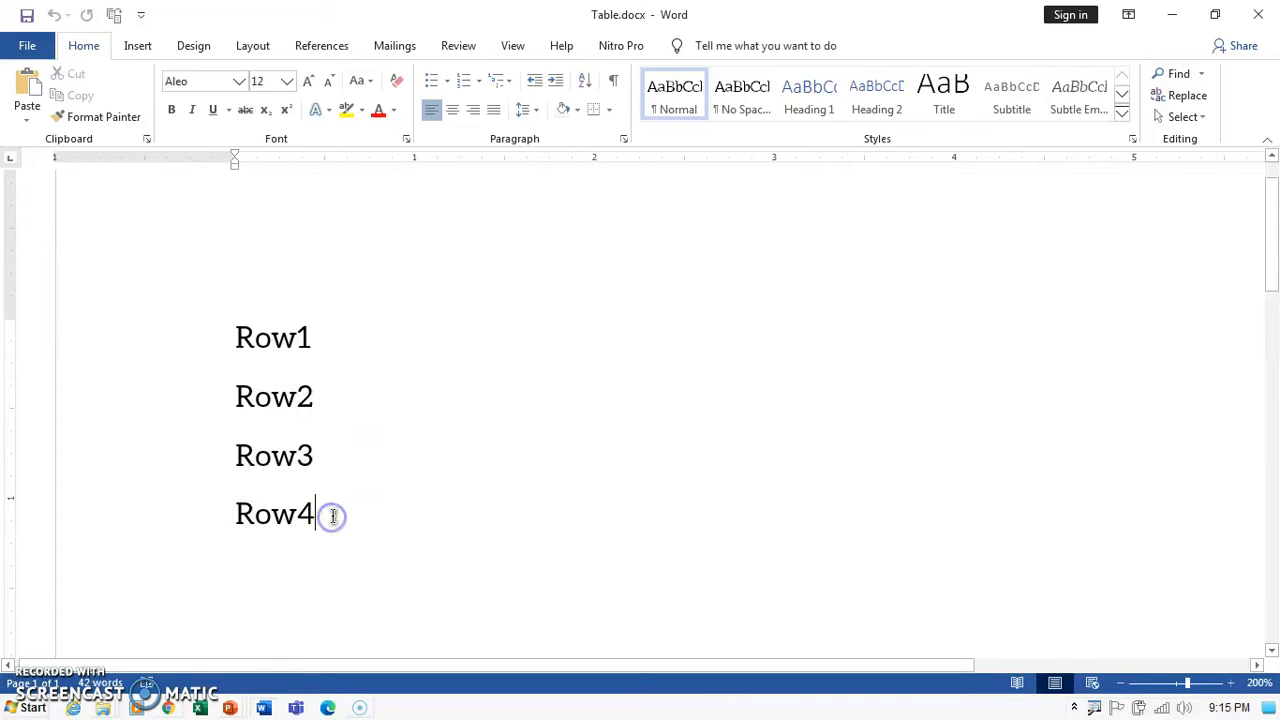
{"action": "left_click", "coordinate": [329, 516]}
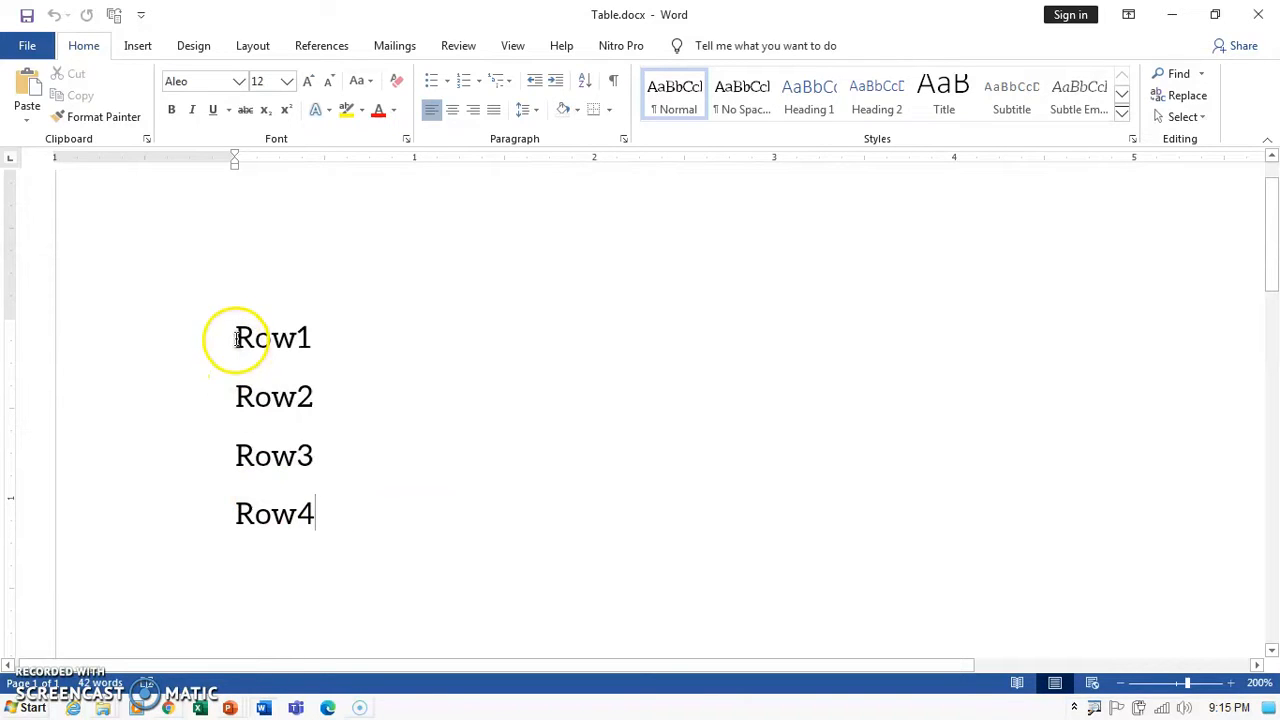
{"action": "left_click_drag", "start_coordinate": [237, 337], "coordinate": [318, 547]}
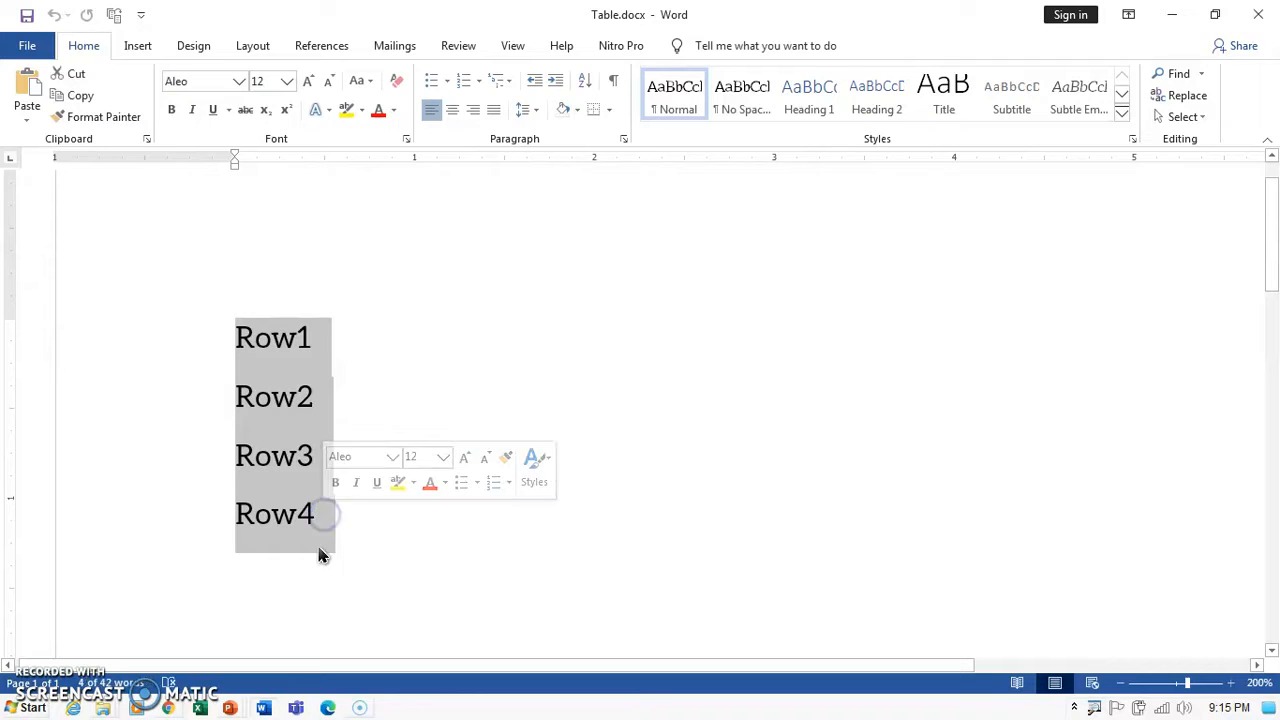
{"action": "left_click", "coordinate": [145, 48]}
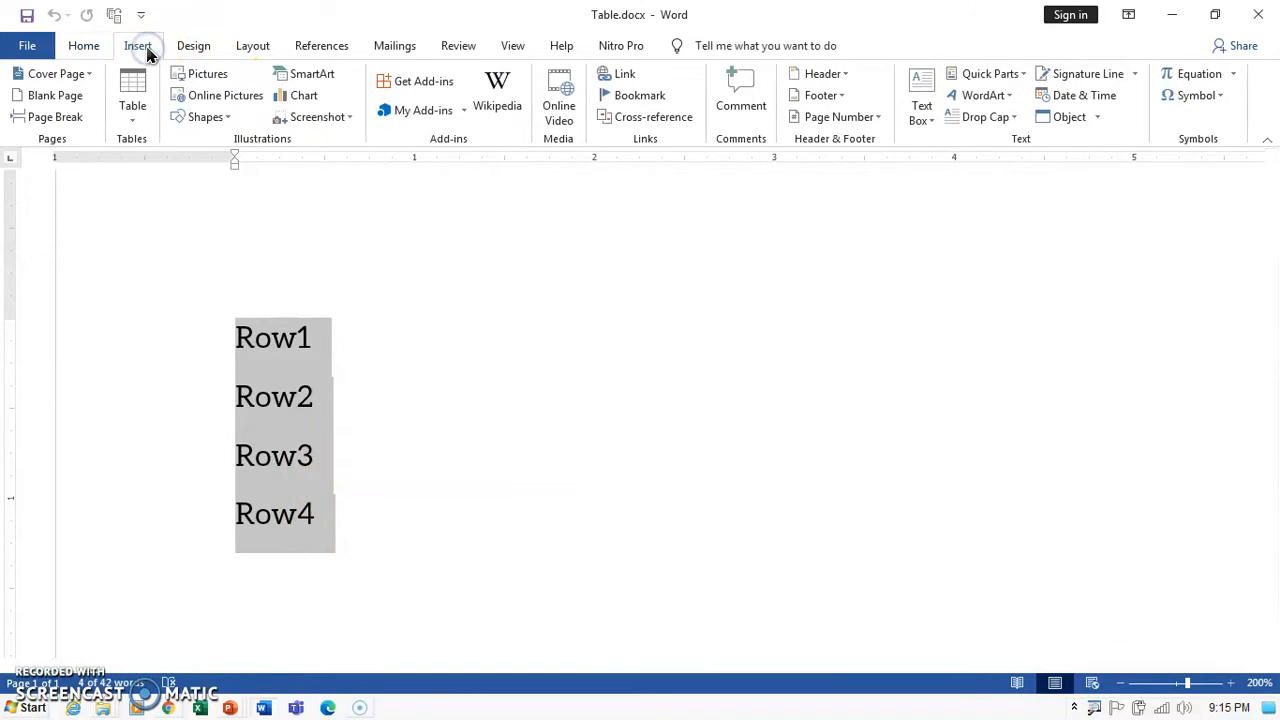
Convert the Row lines with Convert Text to Table, using Paragraphs as the separator.
{"action": "left_click", "coordinate": [133, 123]}
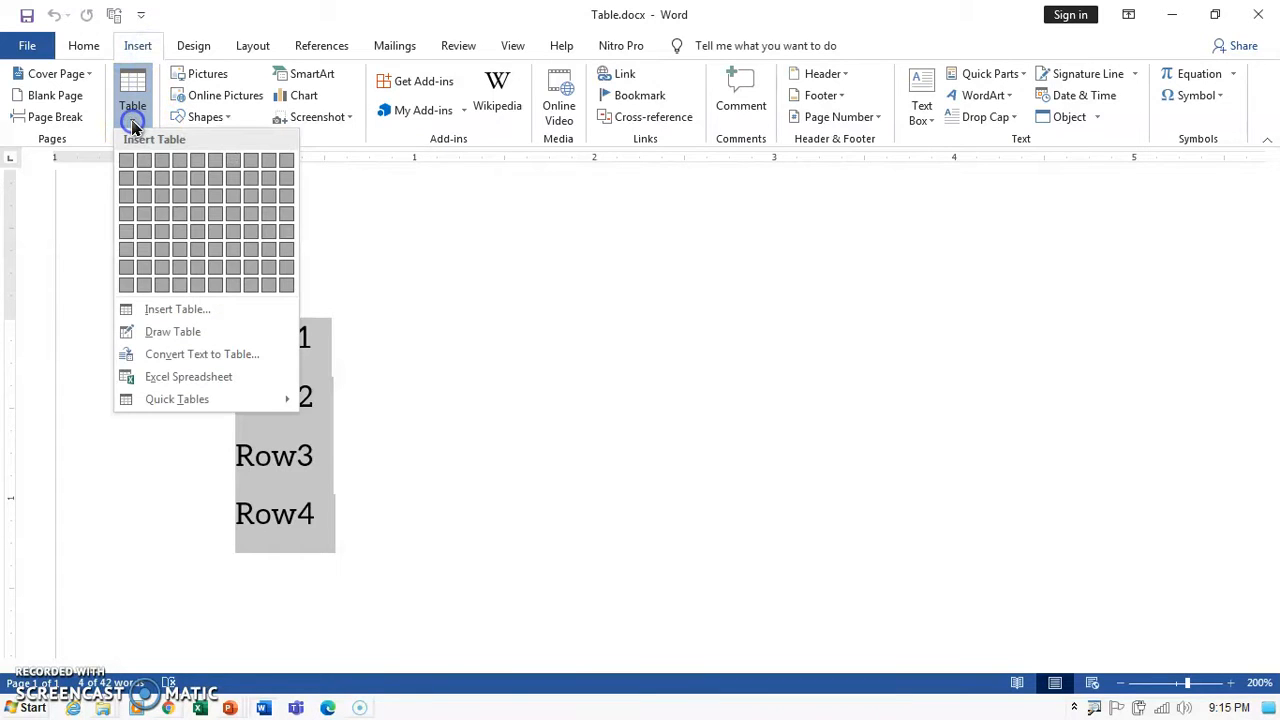
{"action": "left_click", "coordinate": [224, 356]}
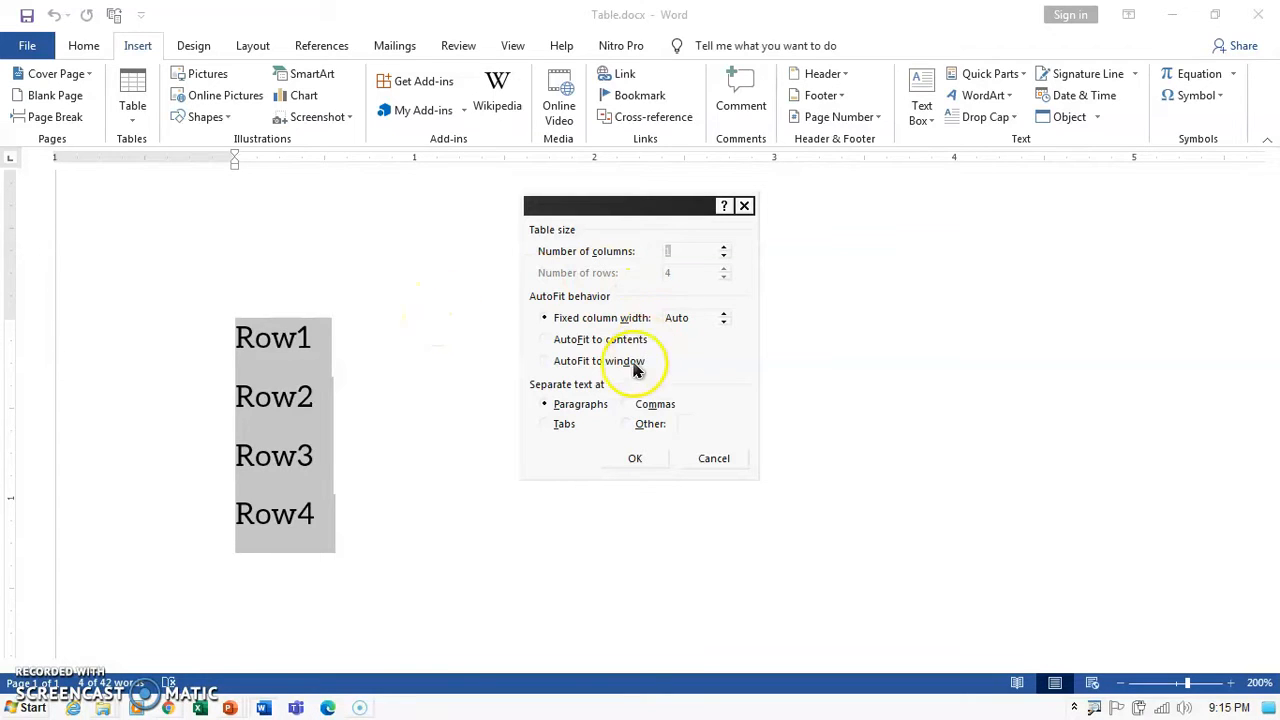
{"action": "left_click", "coordinate": [618, 206]}
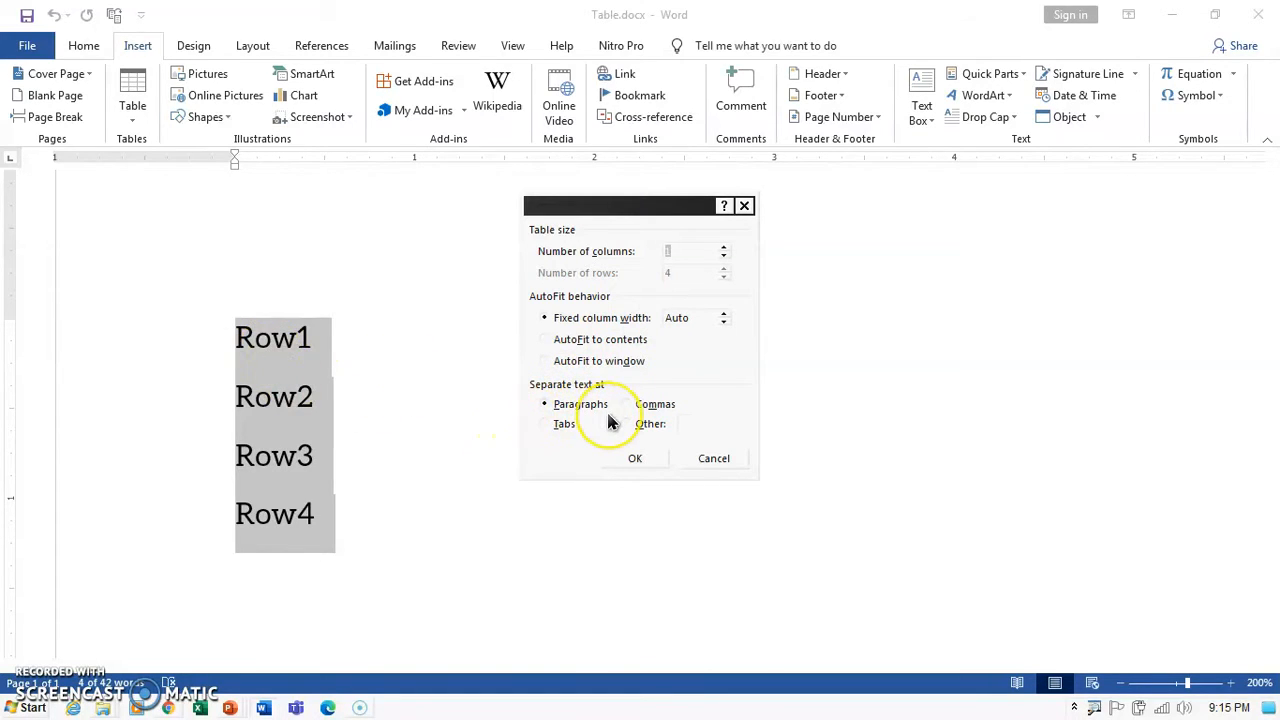
{"action": "left_click", "coordinate": [685, 368]}
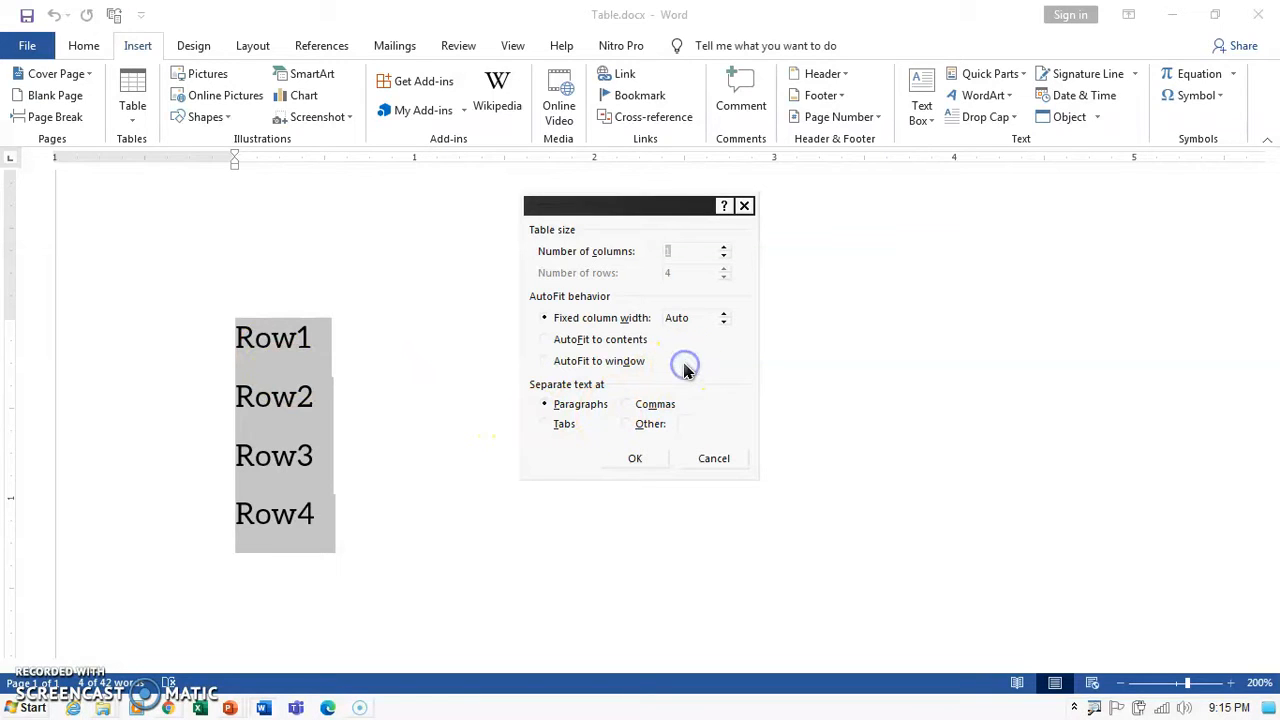
{"action": "left_click", "coordinate": [546, 405]}
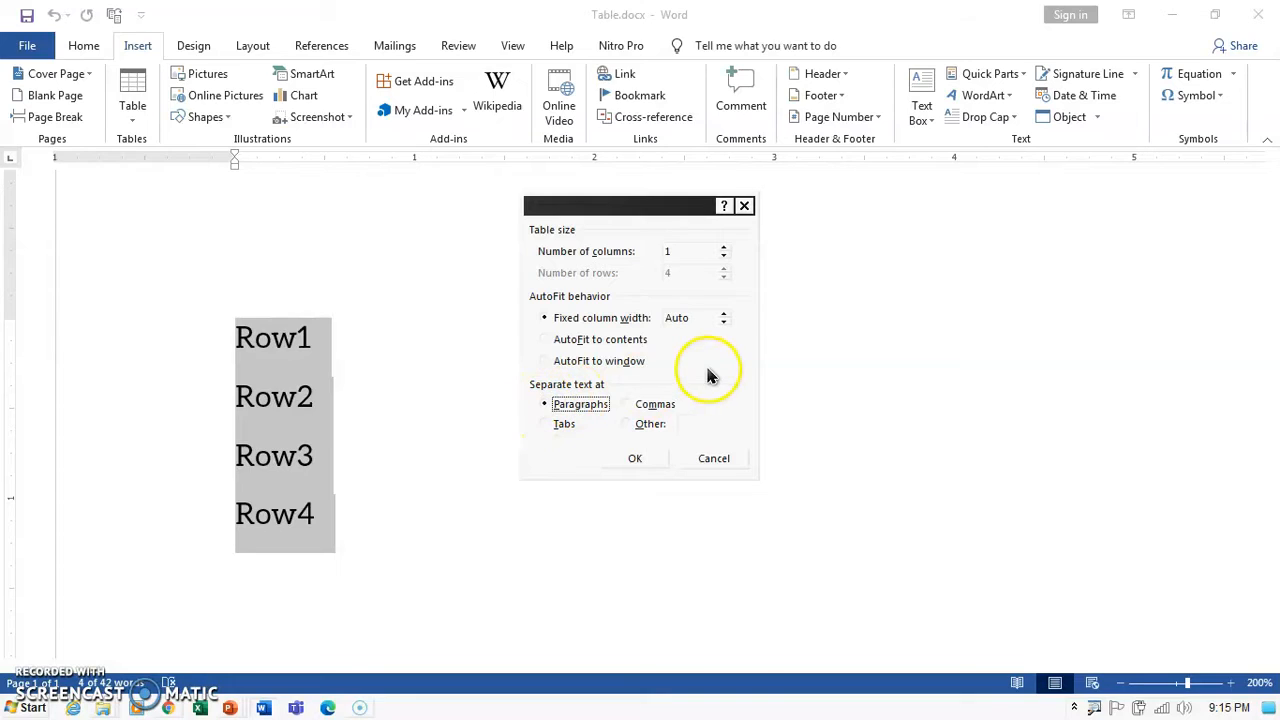
{"action": "left_click", "coordinate": [670, 282]}
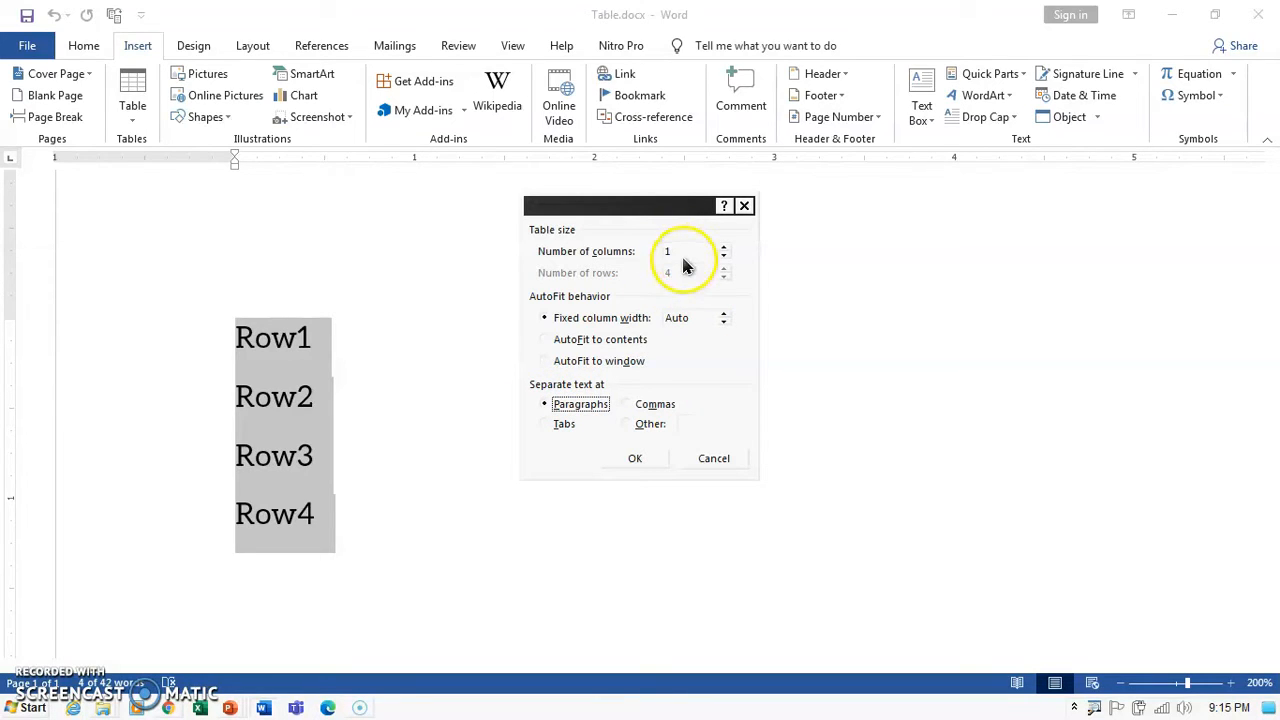
{"action": "left_click", "coordinate": [638, 459]}
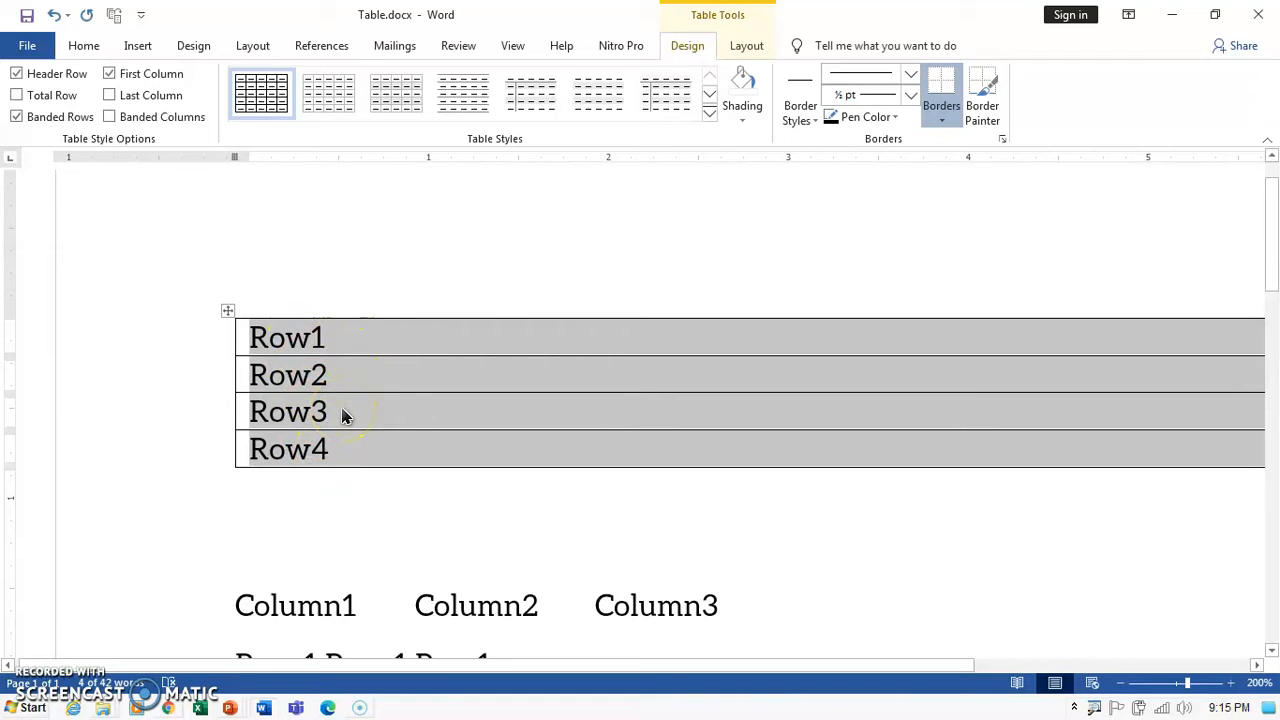
Convert the tab-separated Column1 to Row3 lines into a table using Tabs as separator.
{"action": "scroll", "coordinate": [343, 416], "scroll_direction": "down", "scroll_amount": 3}
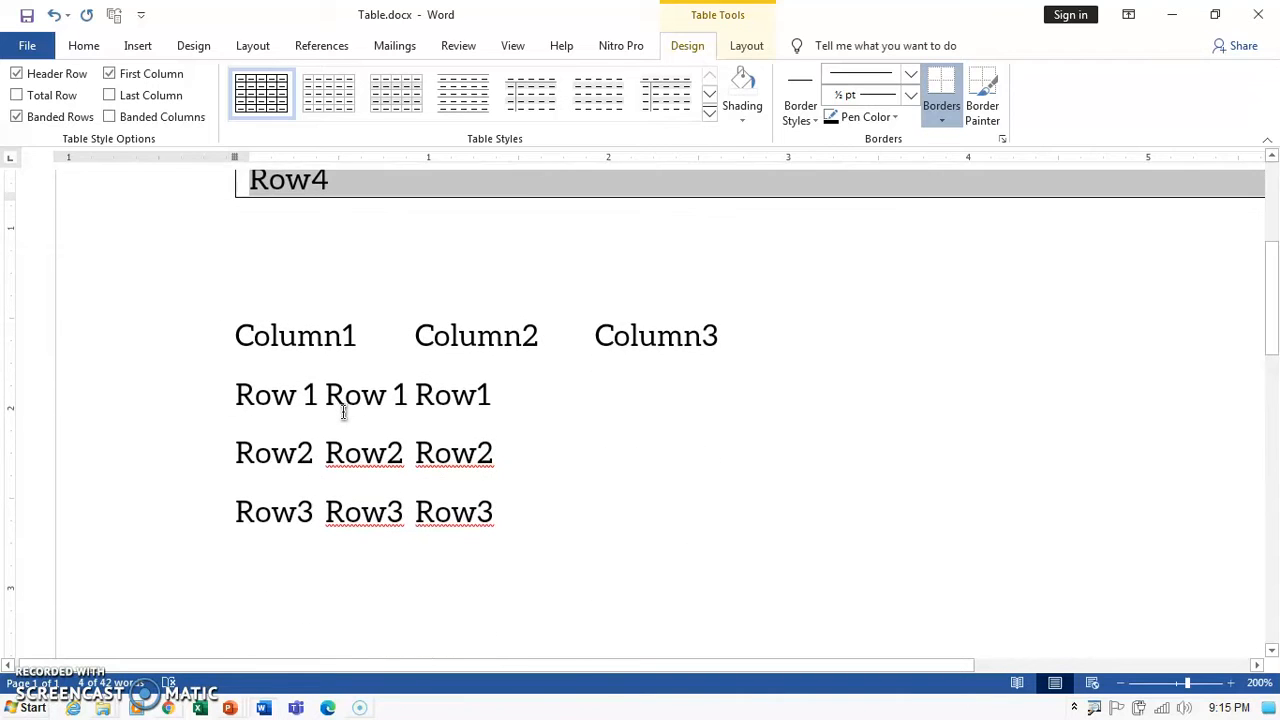
{"action": "left_click", "coordinate": [326, 395]}
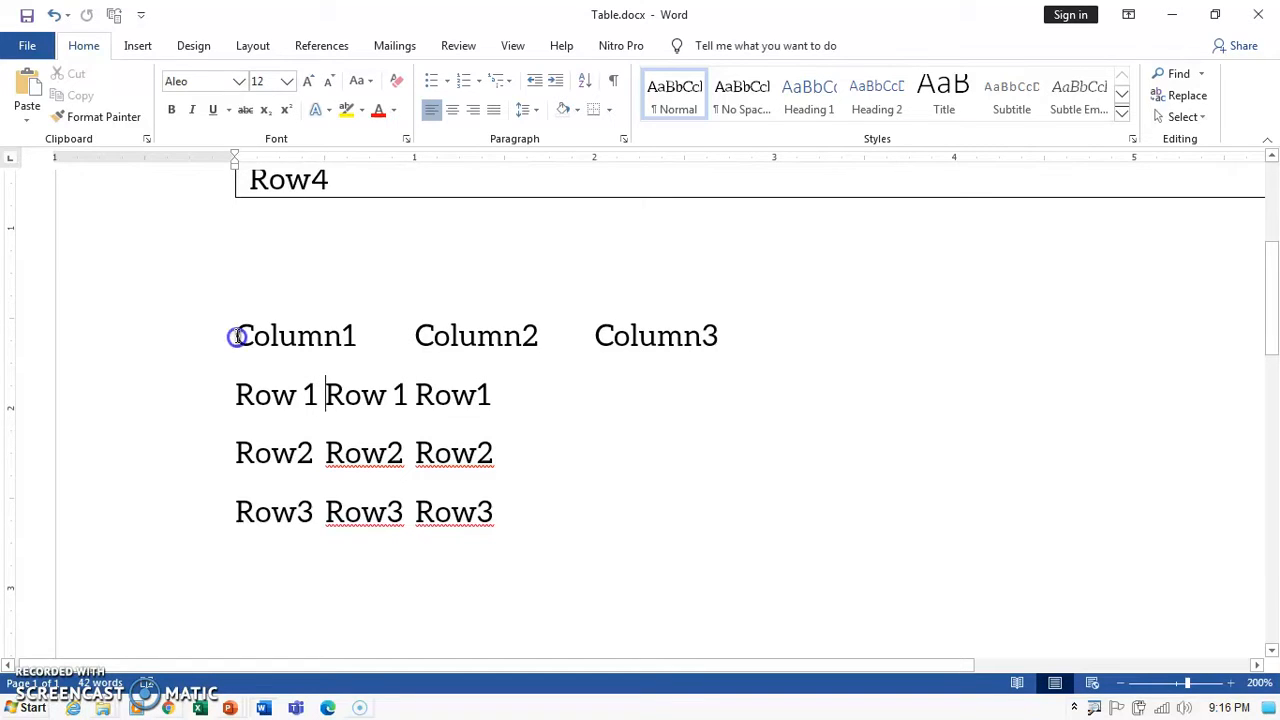
{"action": "left_click_drag", "start_coordinate": [237, 337], "coordinate": [514, 520]}
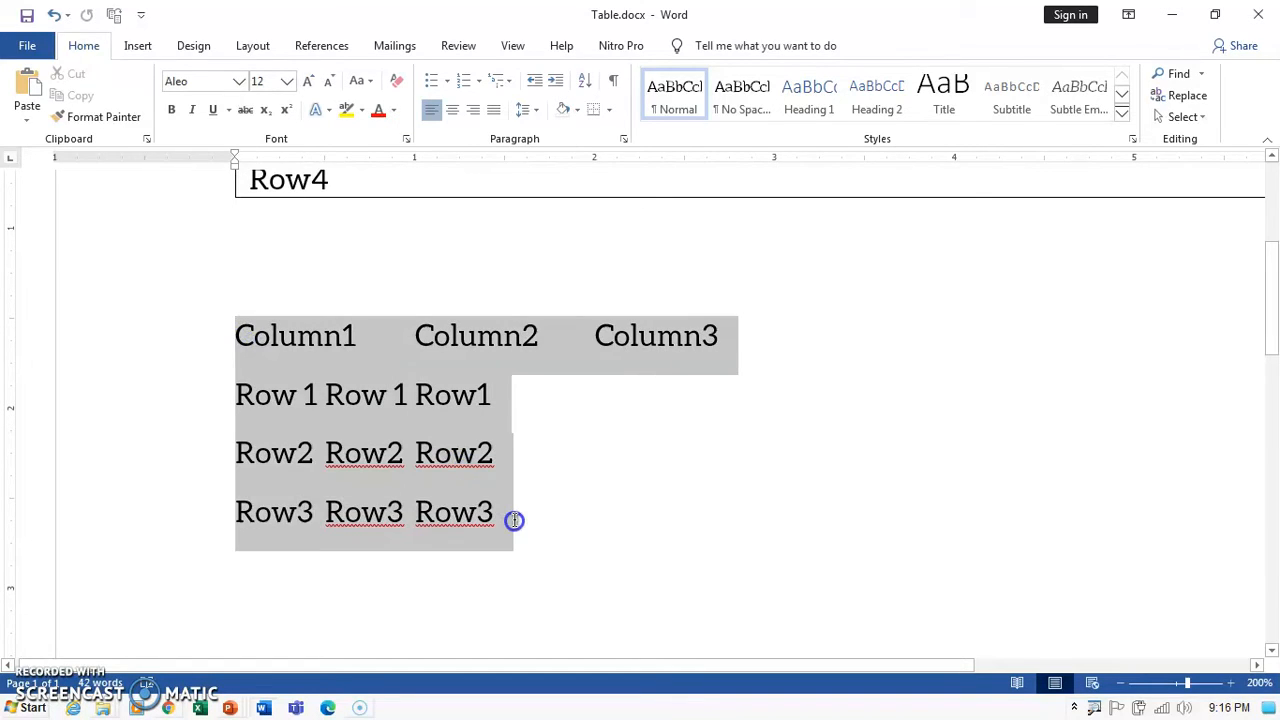
{"action": "left_click", "coordinate": [140, 48]}
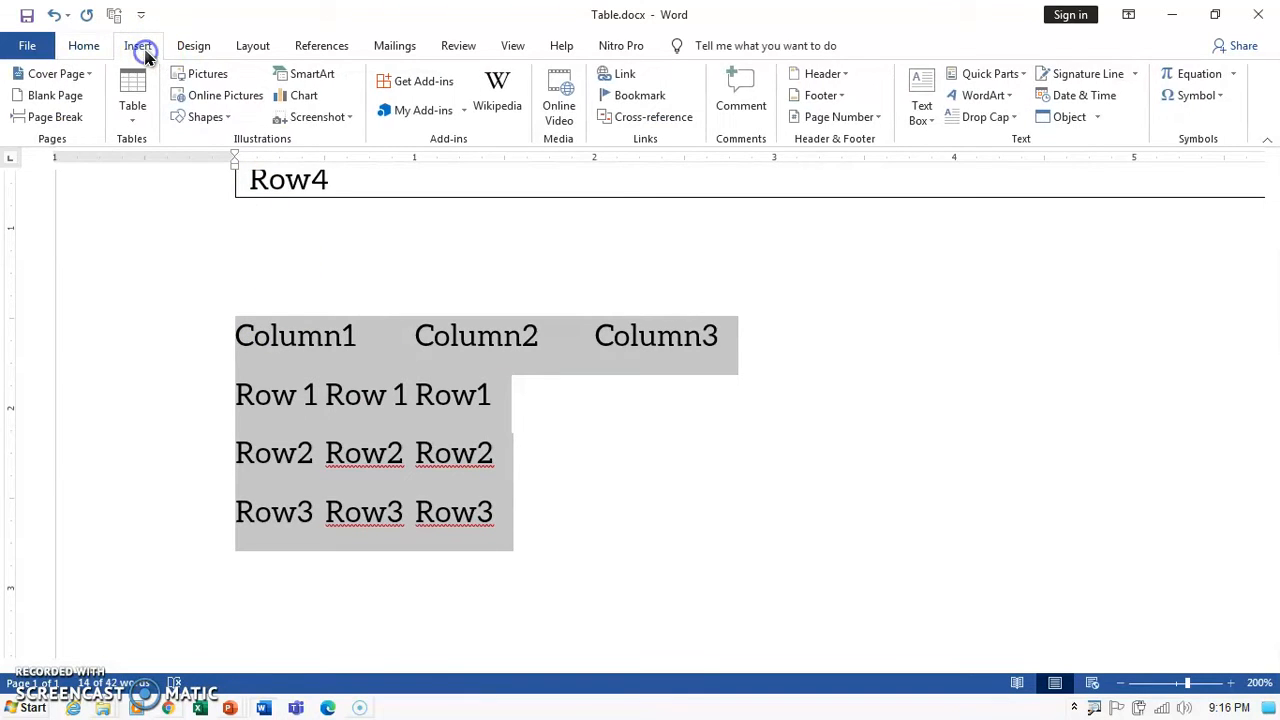
{"action": "left_click", "coordinate": [133, 112]}
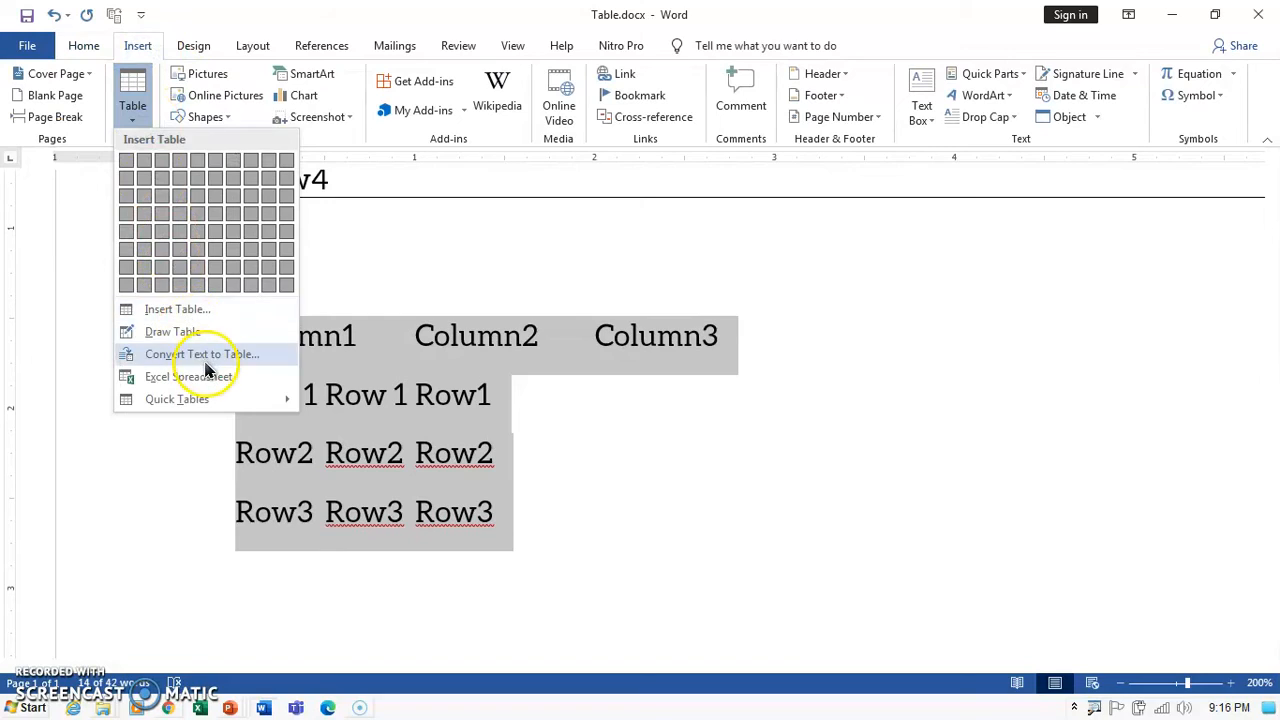
{"action": "left_click", "coordinate": [207, 356]}
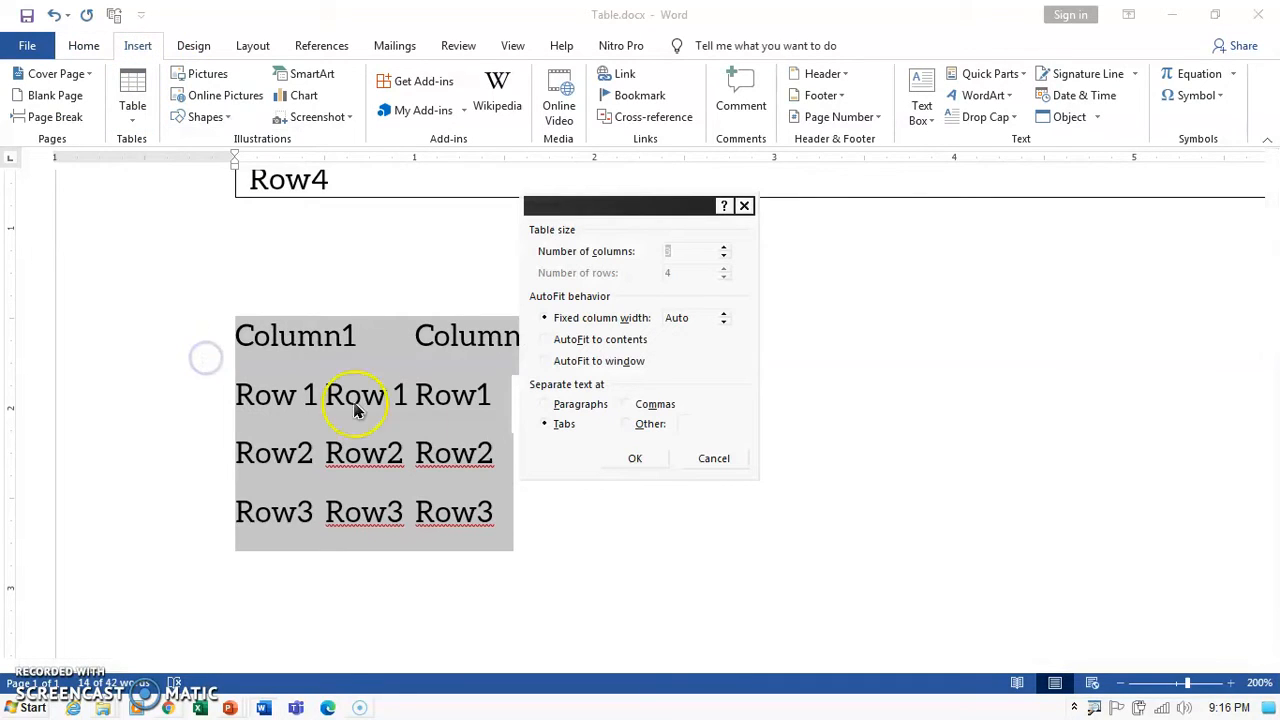
{"action": "left_click", "coordinate": [550, 405]}
{"action": "left_click", "coordinate": [552, 424]}
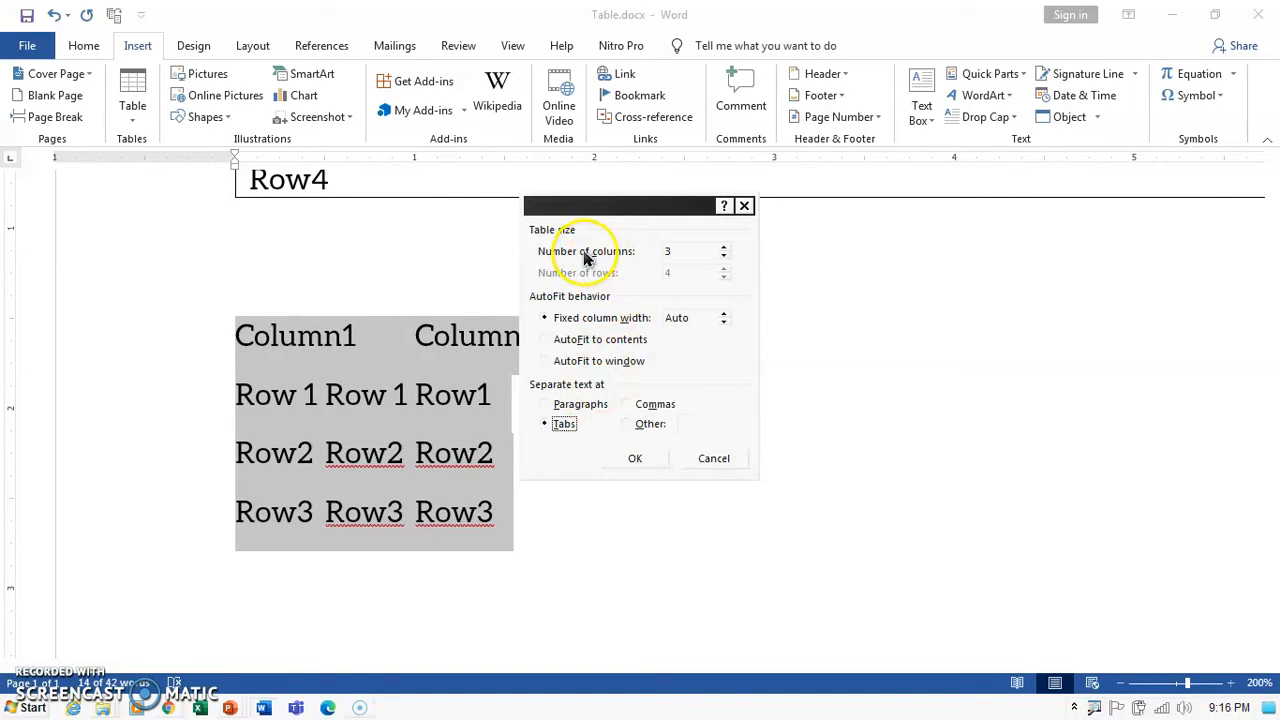
{"action": "left_click", "coordinate": [695, 252]}
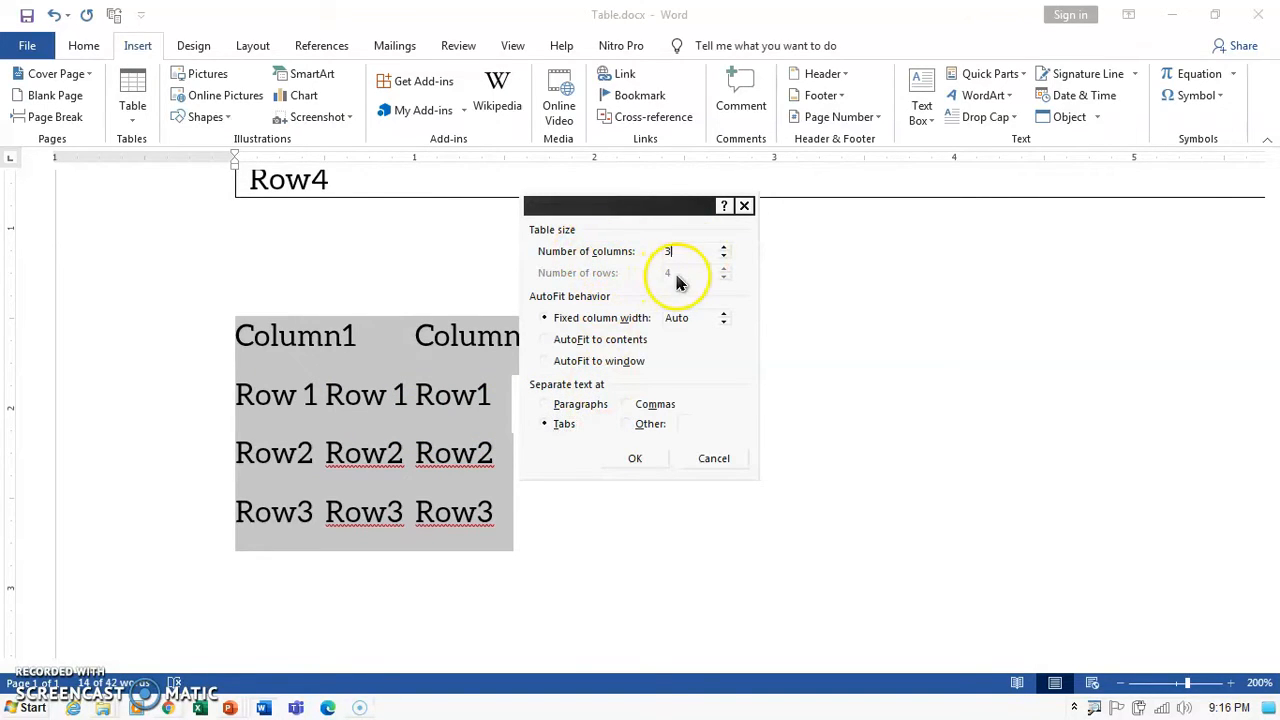
{"action": "left_click", "coordinate": [646, 460]}
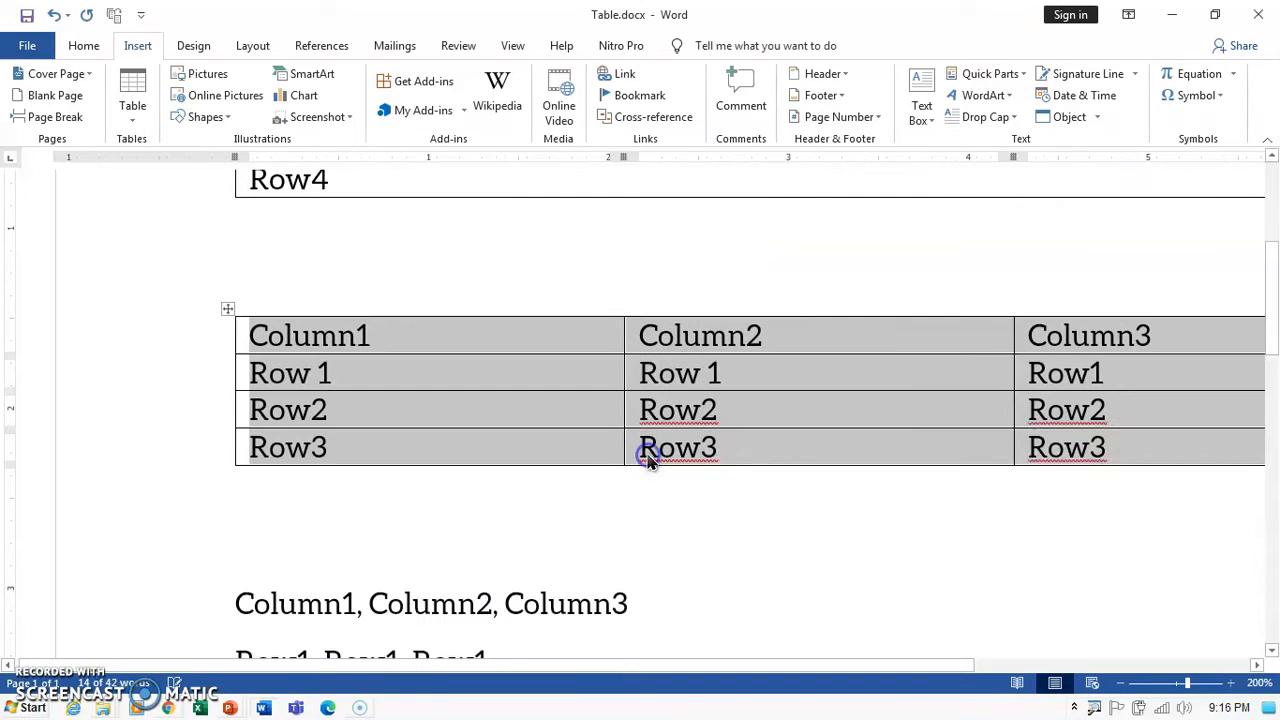
Deselect the new table and scroll down to the comma-separated lines.
{"action": "left_click", "coordinate": [523, 537]}
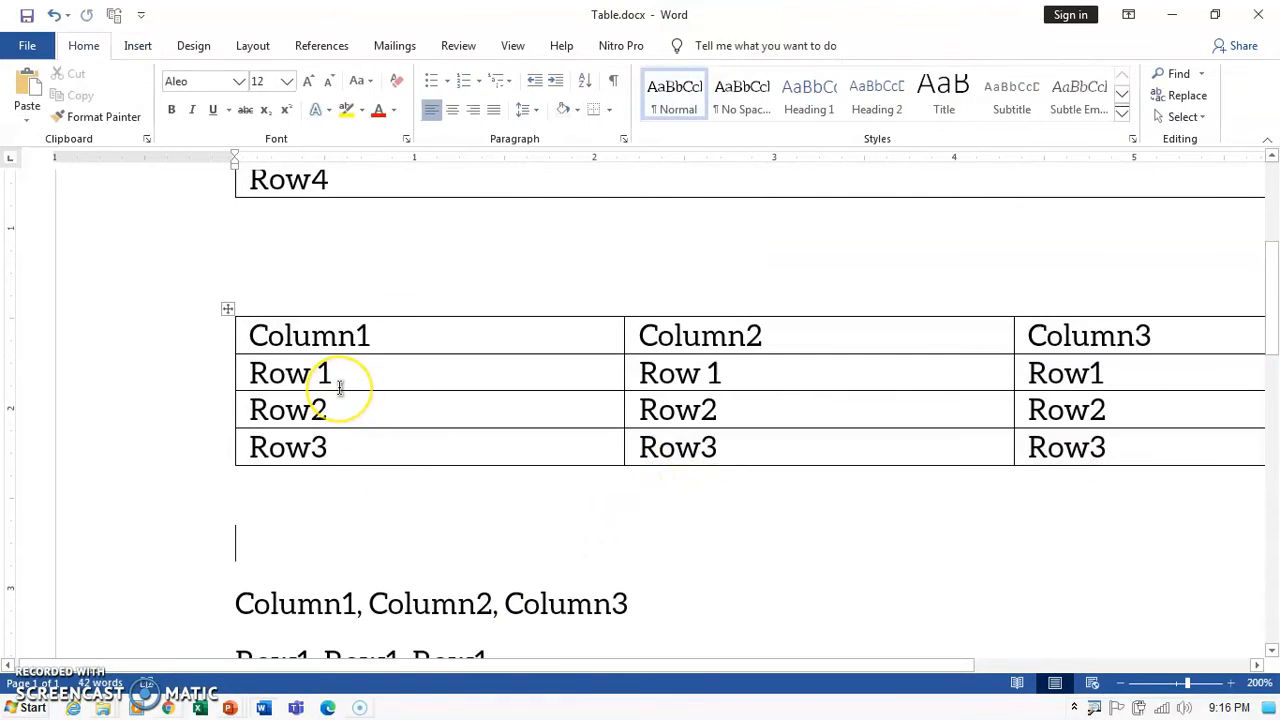
{"action": "left_click", "coordinate": [342, 340]}
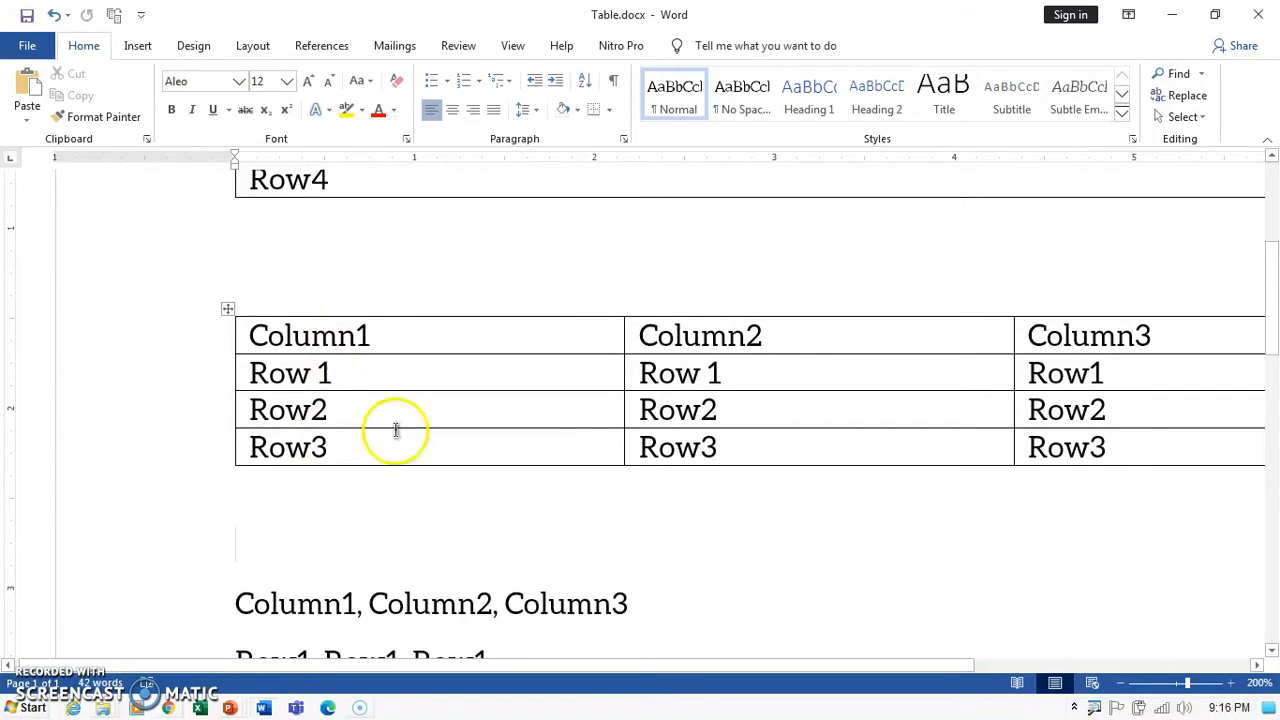
{"action": "scroll", "coordinate": [743, 443], "scroll_direction": "down", "scroll_amount": 5}
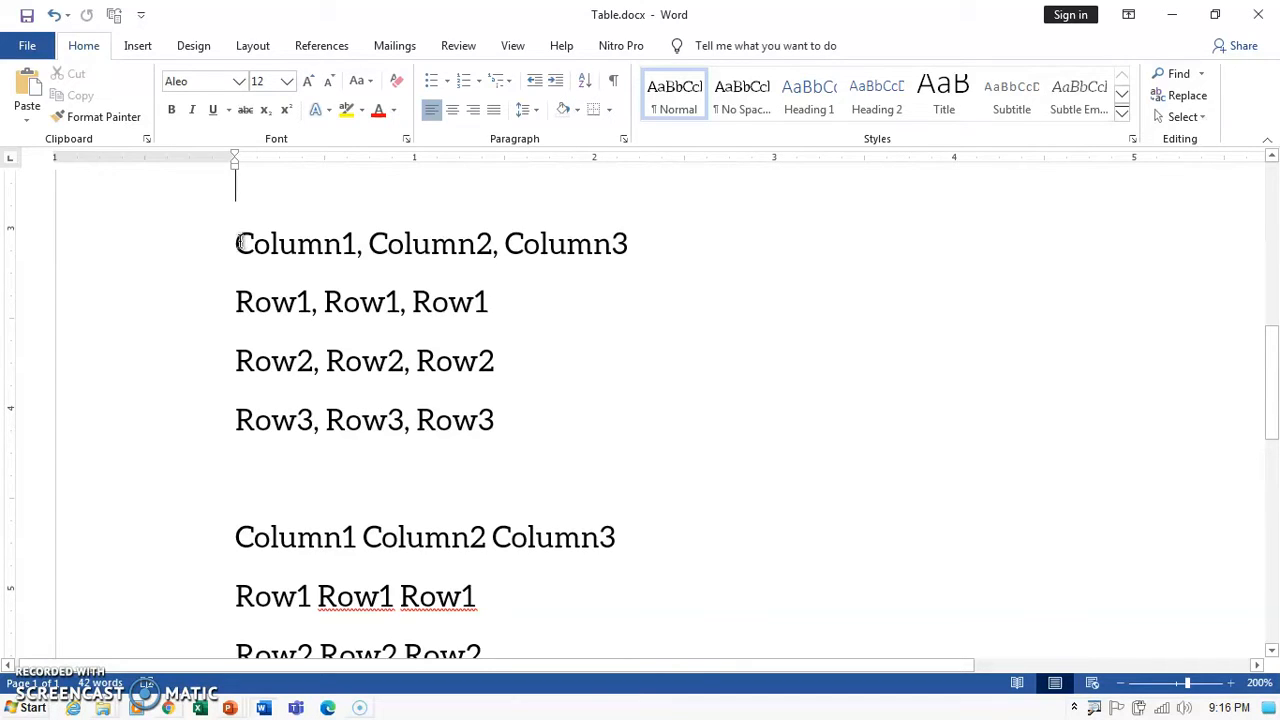
Convert the comma-separated Column1–Row3 lines into a three-column, four-row table, splitting at commas.
{"action": "left_click_drag", "start_coordinate": [237, 243], "coordinate": [517, 425]}
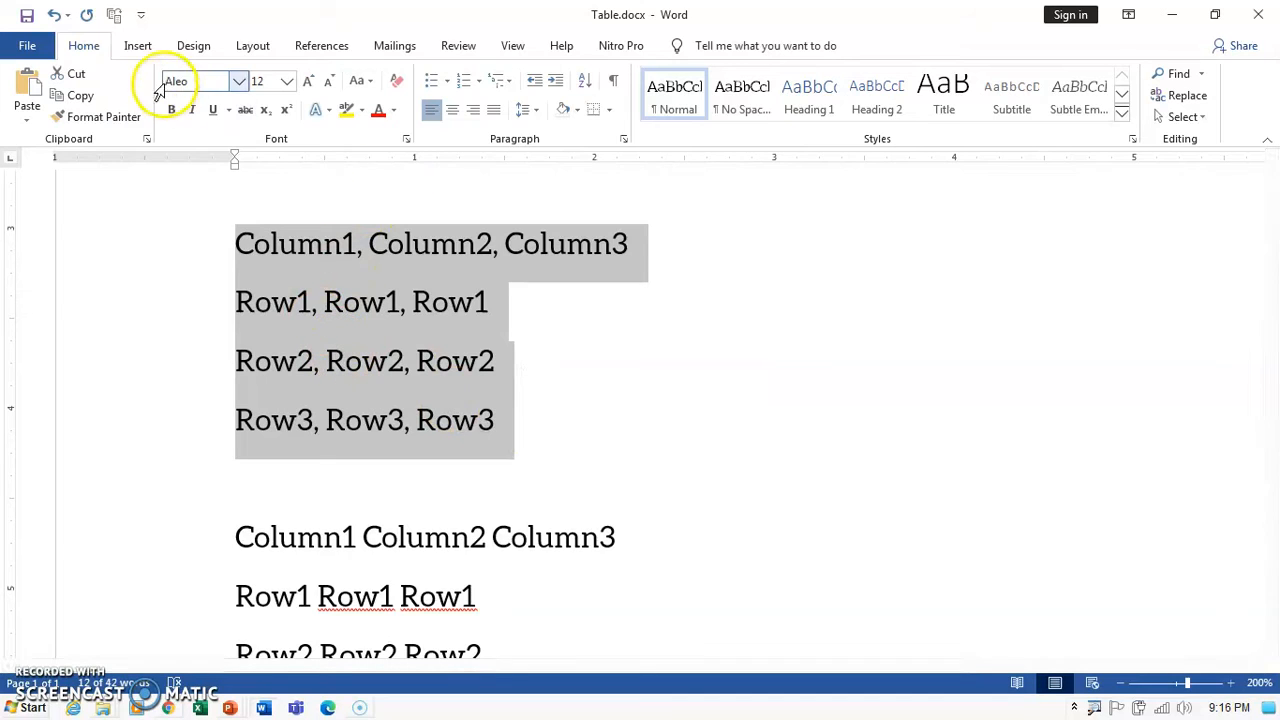
{"action": "left_click", "coordinate": [146, 50]}
{"action": "left_click", "coordinate": [134, 112]}
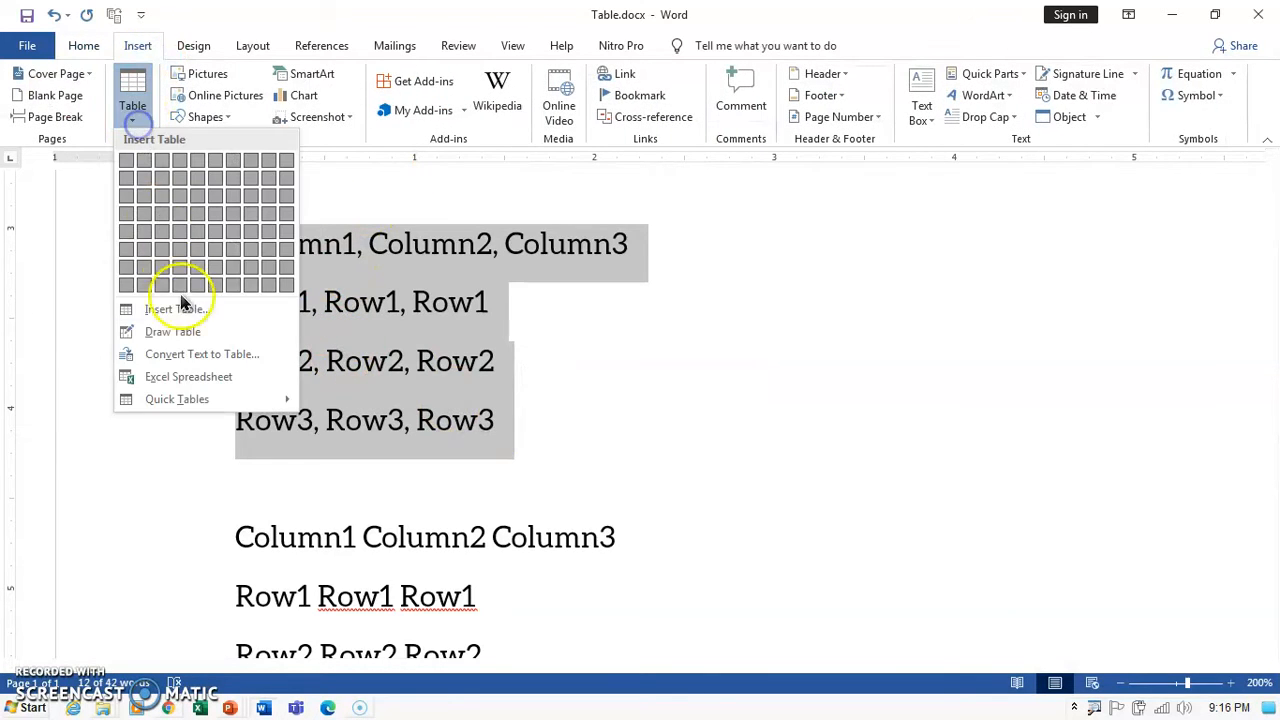
{"action": "left_click", "coordinate": [199, 362]}
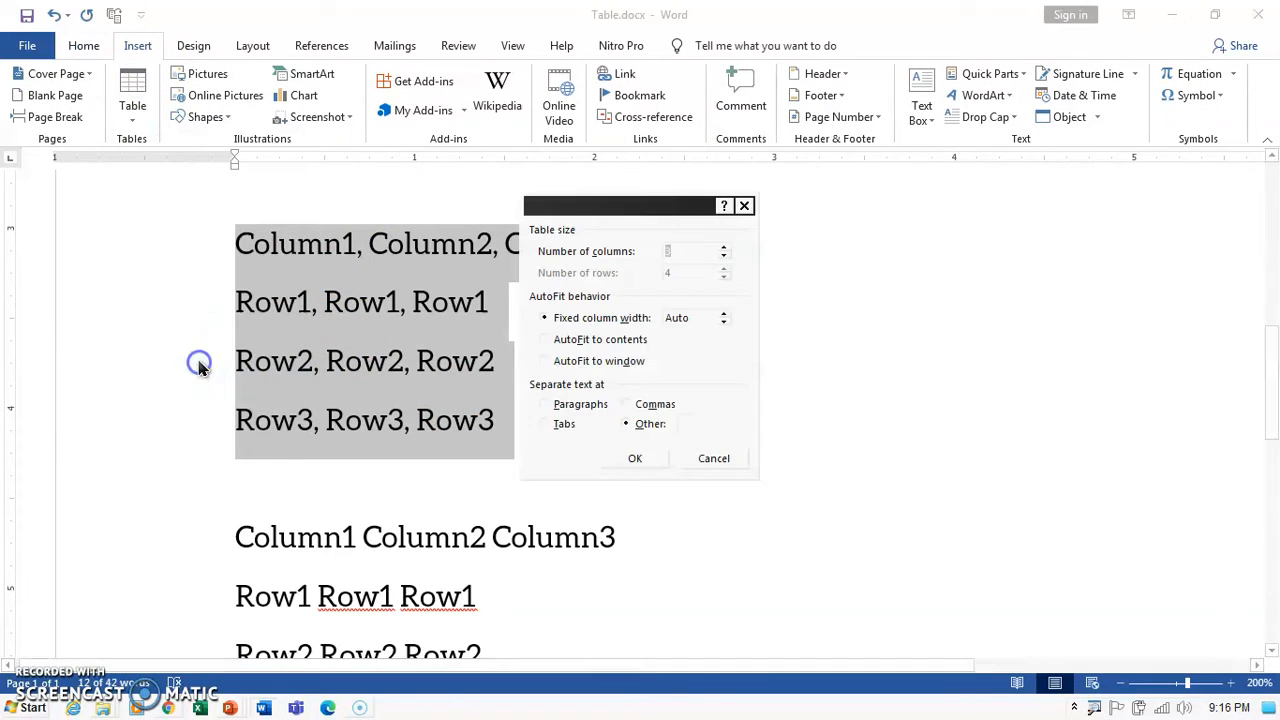
{"action": "left_click", "coordinate": [632, 405]}
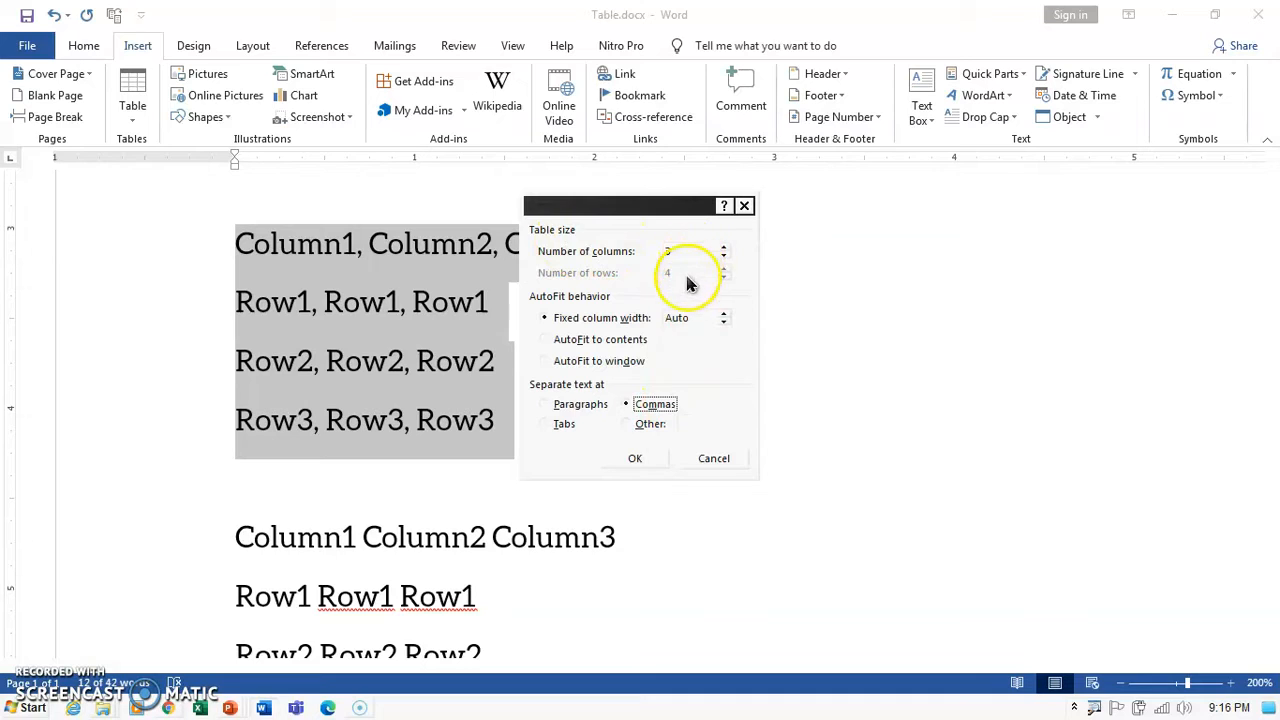
{"action": "left_click", "coordinate": [647, 463]}
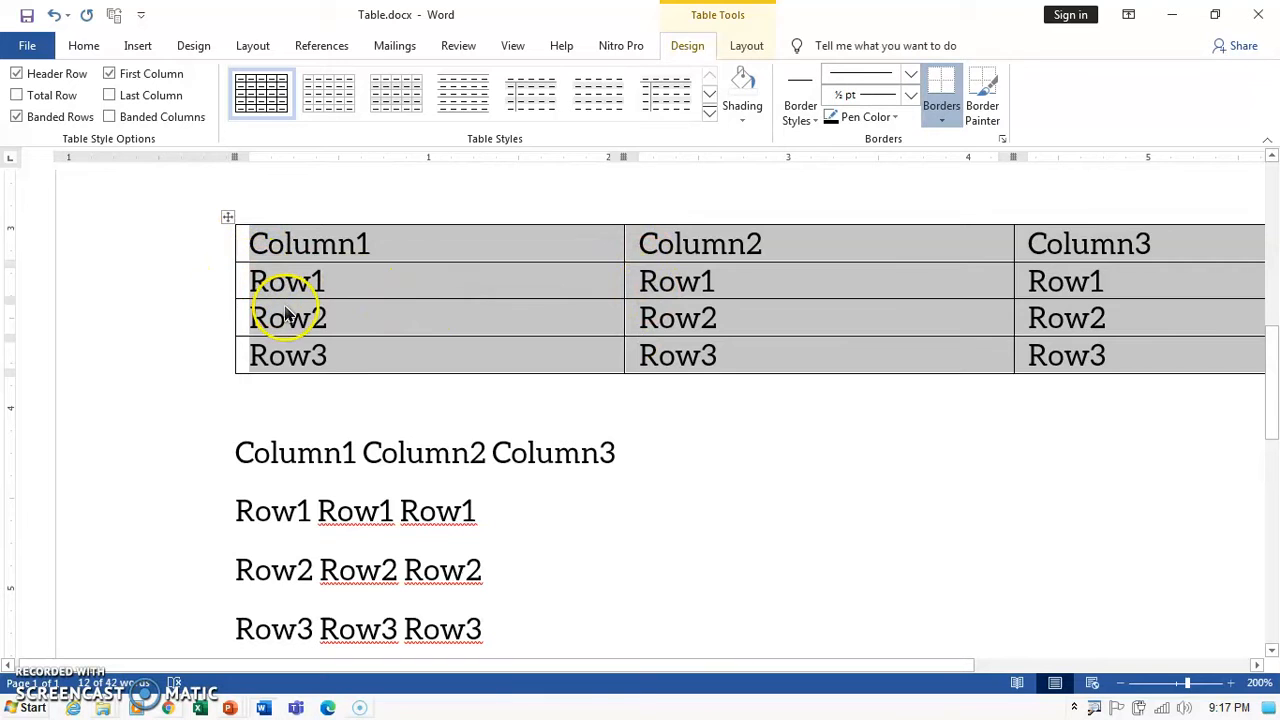
{"action": "key", "text": "BackSpace"}
{"action": "scroll", "coordinate": [323, 328], "scroll_direction": "up", "scroll_amount": 2}
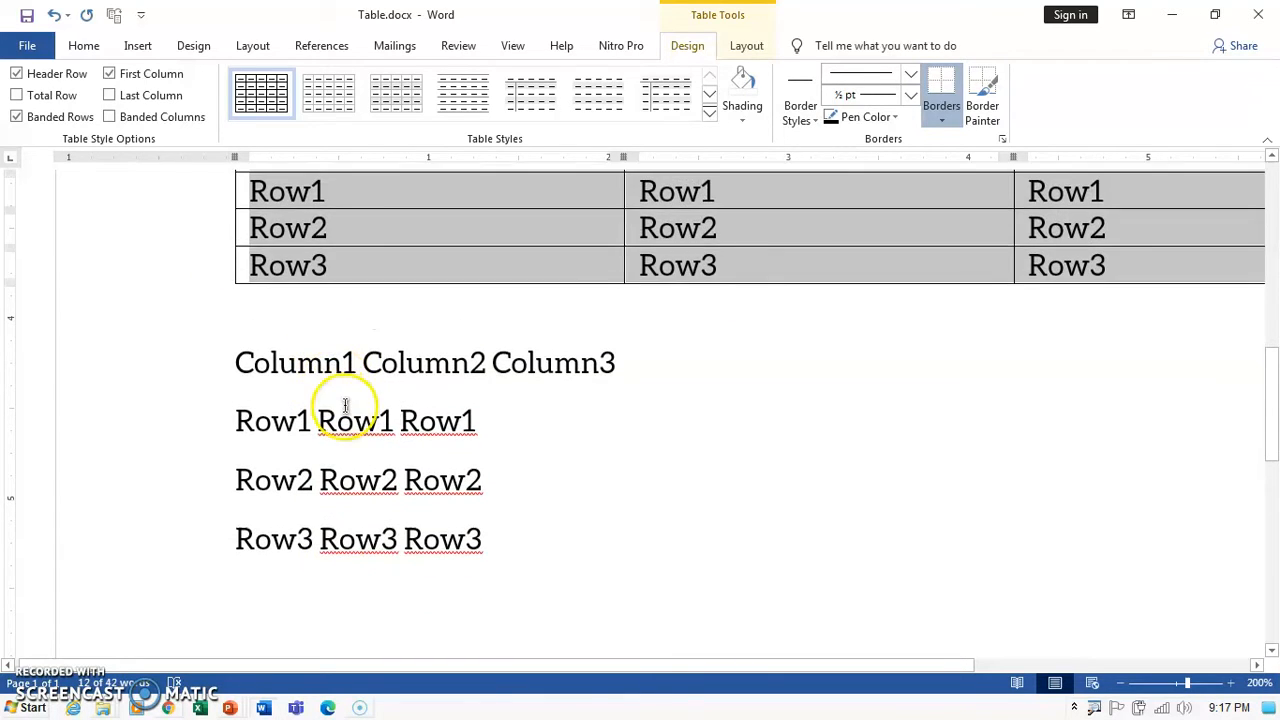
{"action": "left_click", "coordinate": [336, 421]}
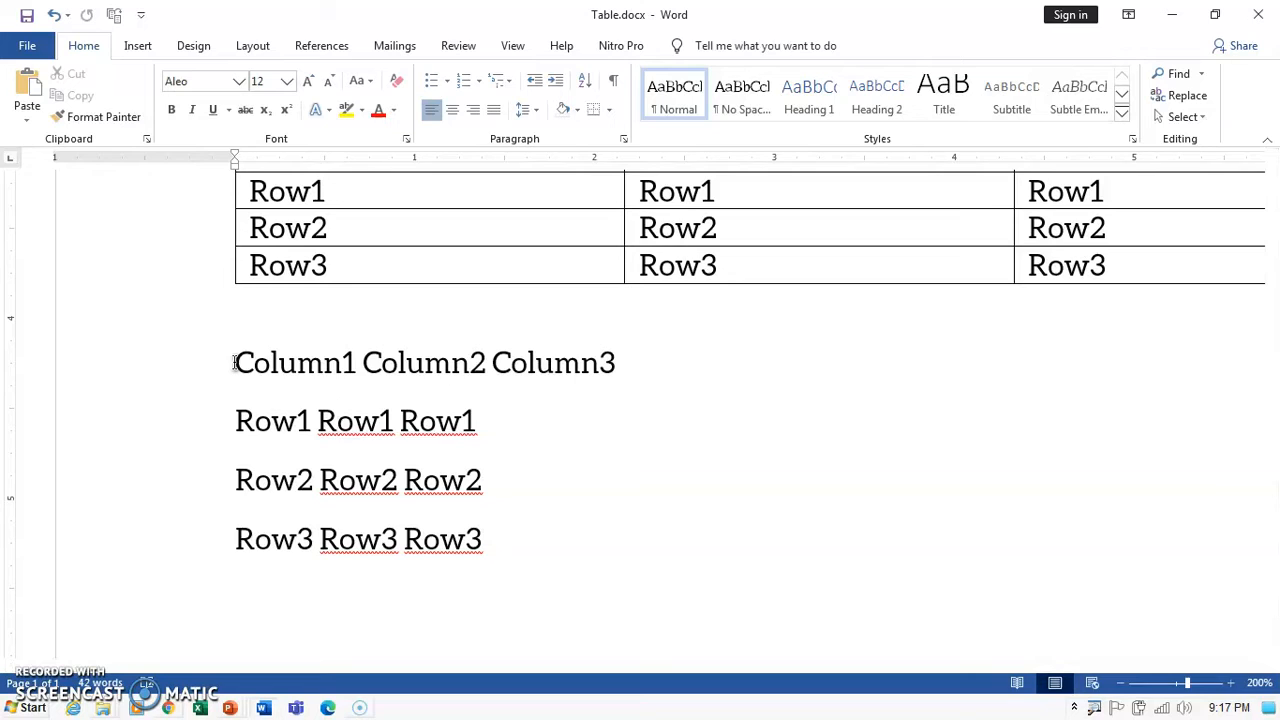
Convert the space-separated Column1–Row3 lines into a second three-column table, using a space as the Other separator.
{"action": "left_click_drag", "start_coordinate": [234, 362], "coordinate": [506, 538]}
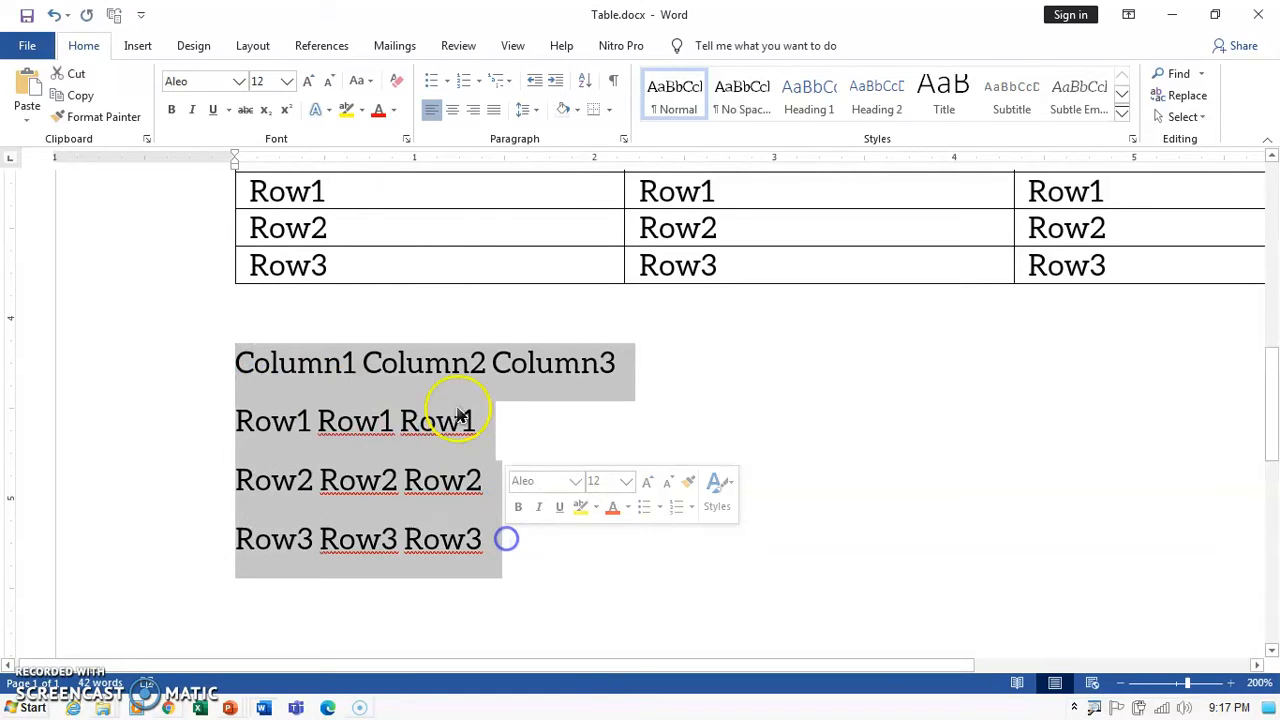
{"action": "left_click", "coordinate": [137, 45]}
{"action": "left_click", "coordinate": [140, 110]}
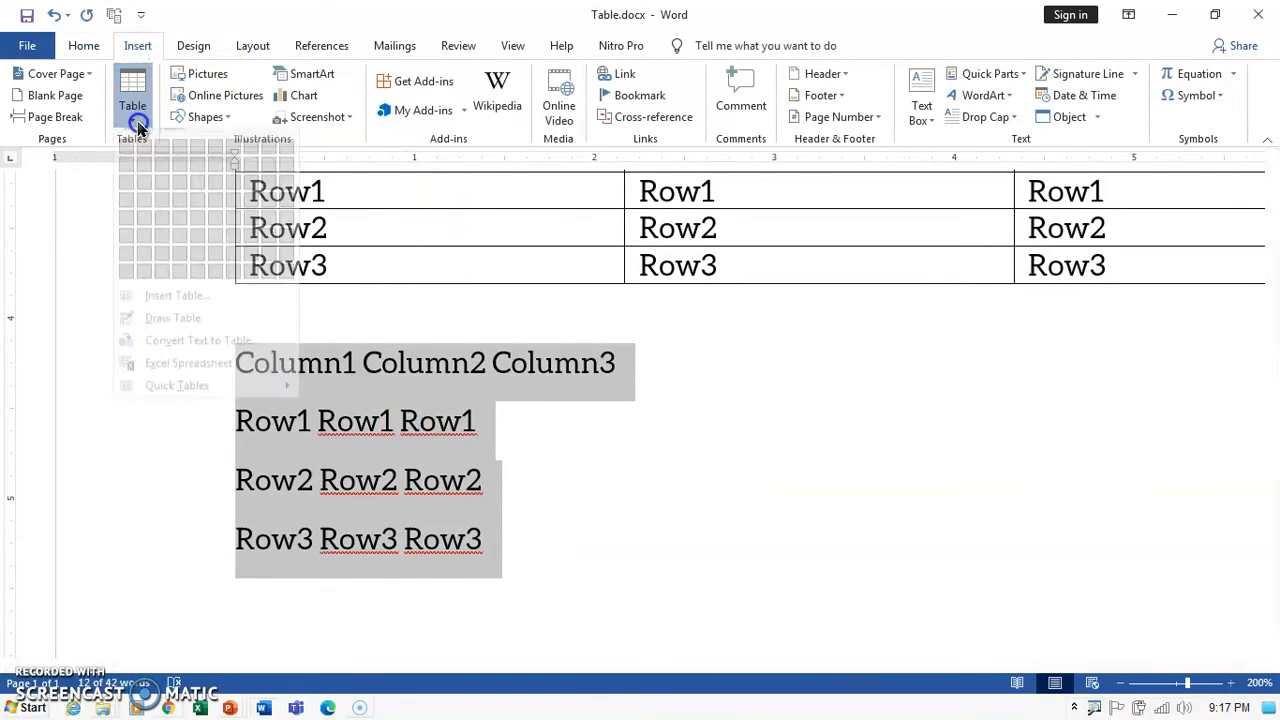
{"action": "left_click", "coordinate": [165, 362]}
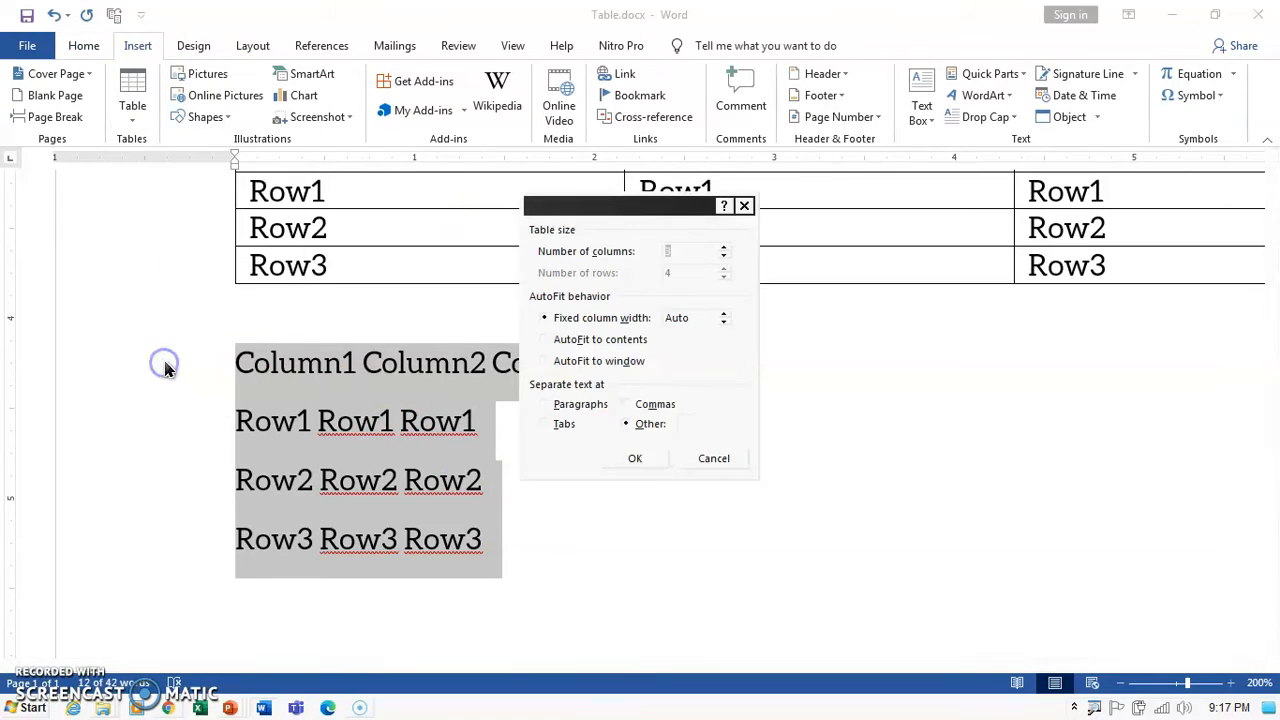
{"action": "left_click", "coordinate": [628, 424]}
{"action": "left_click", "coordinate": [691, 426]}
{"action": "left_click", "coordinate": [685, 422]}
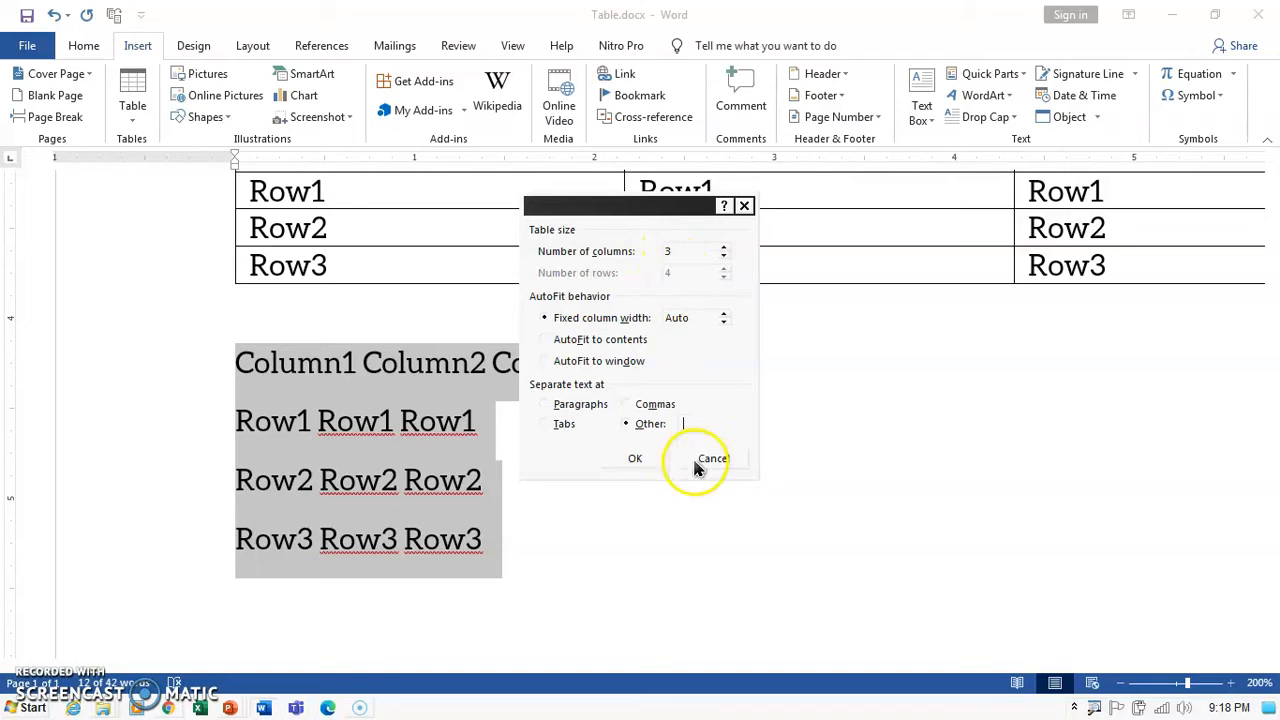
{"action": "left_click", "coordinate": [636, 459]}
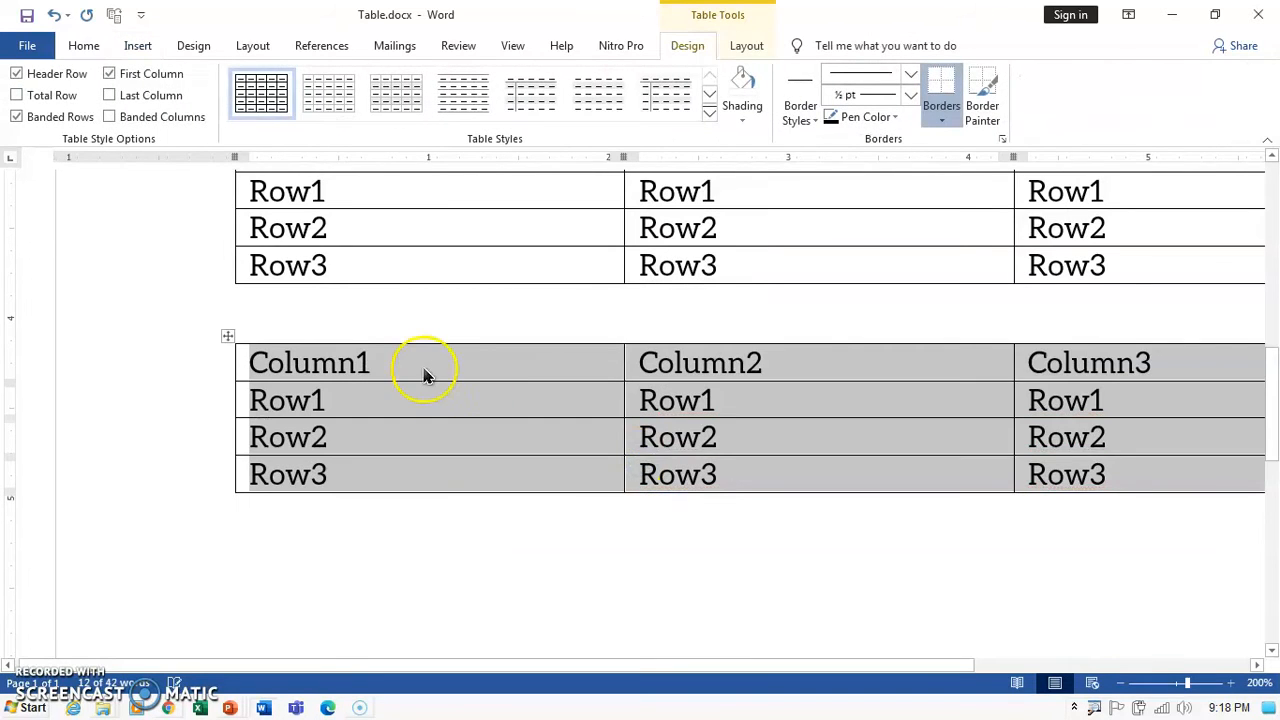
{"action": "left_click", "coordinate": [424, 374]}
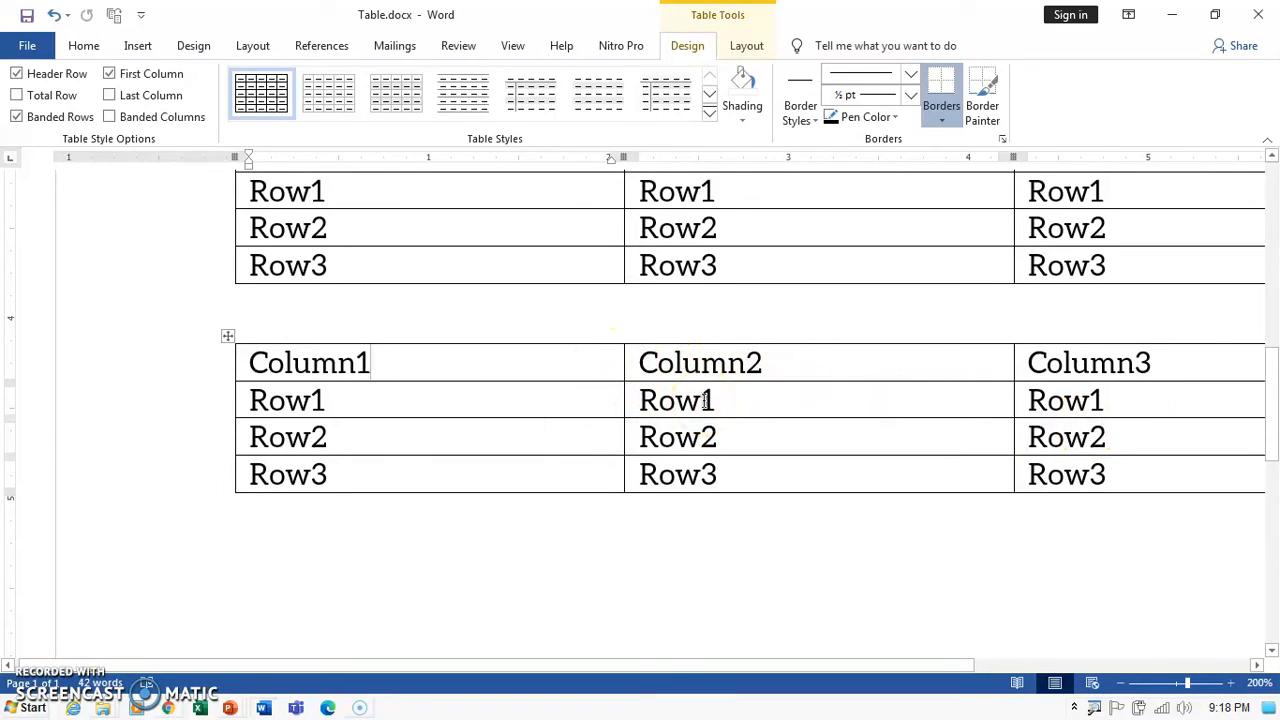
{"action": "left_click", "coordinate": [45, 681]}
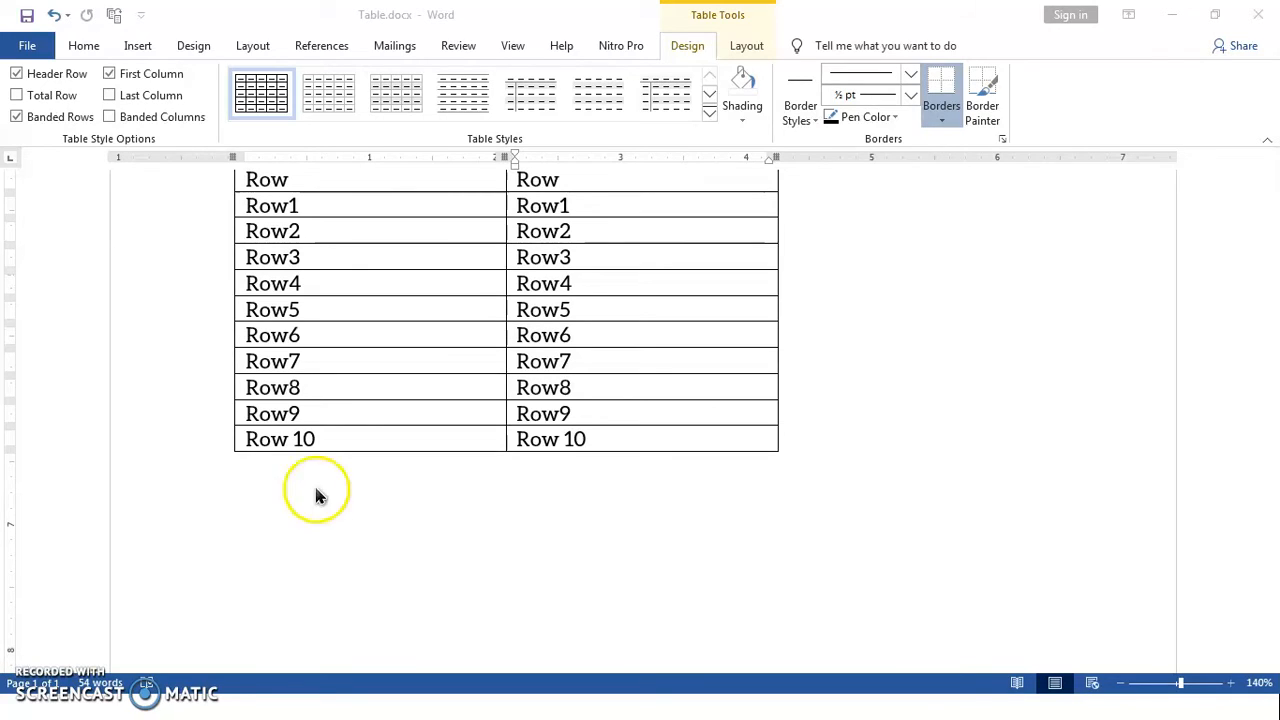
Insert an empty column to the left of the Row table's first column.
{"action": "left_click", "coordinate": [314, 208]}
{"action": "scroll", "coordinate": [304, 285], "scroll_direction": "up", "scroll_amount": 2}
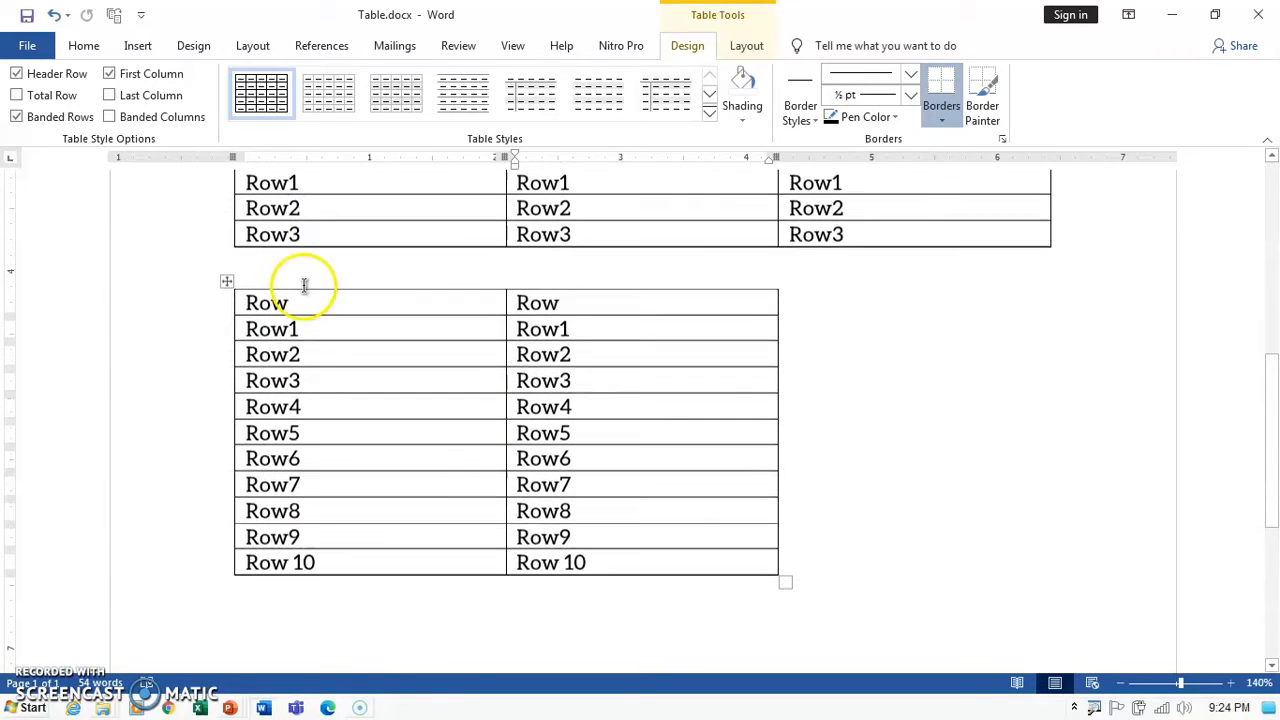
{"action": "left_click", "coordinate": [298, 306]}
{"action": "right_click", "coordinate": [298, 306]}
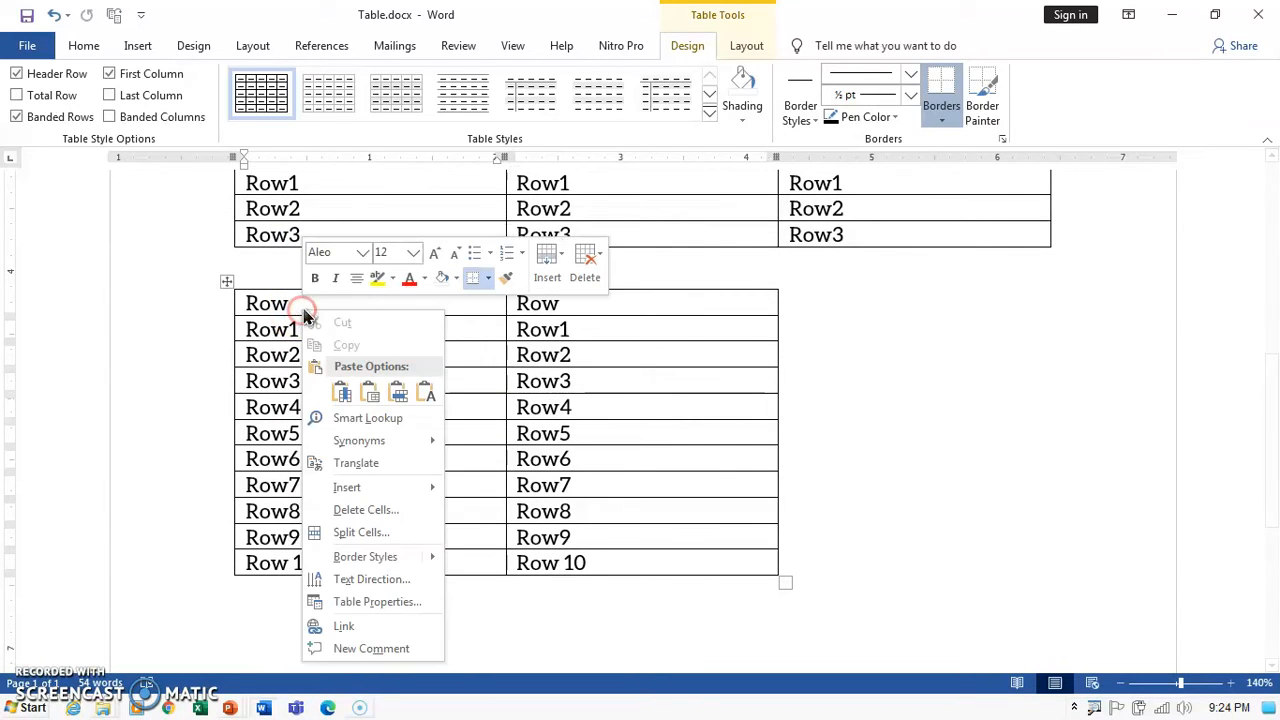
{"action": "left_click", "coordinate": [547, 285]}
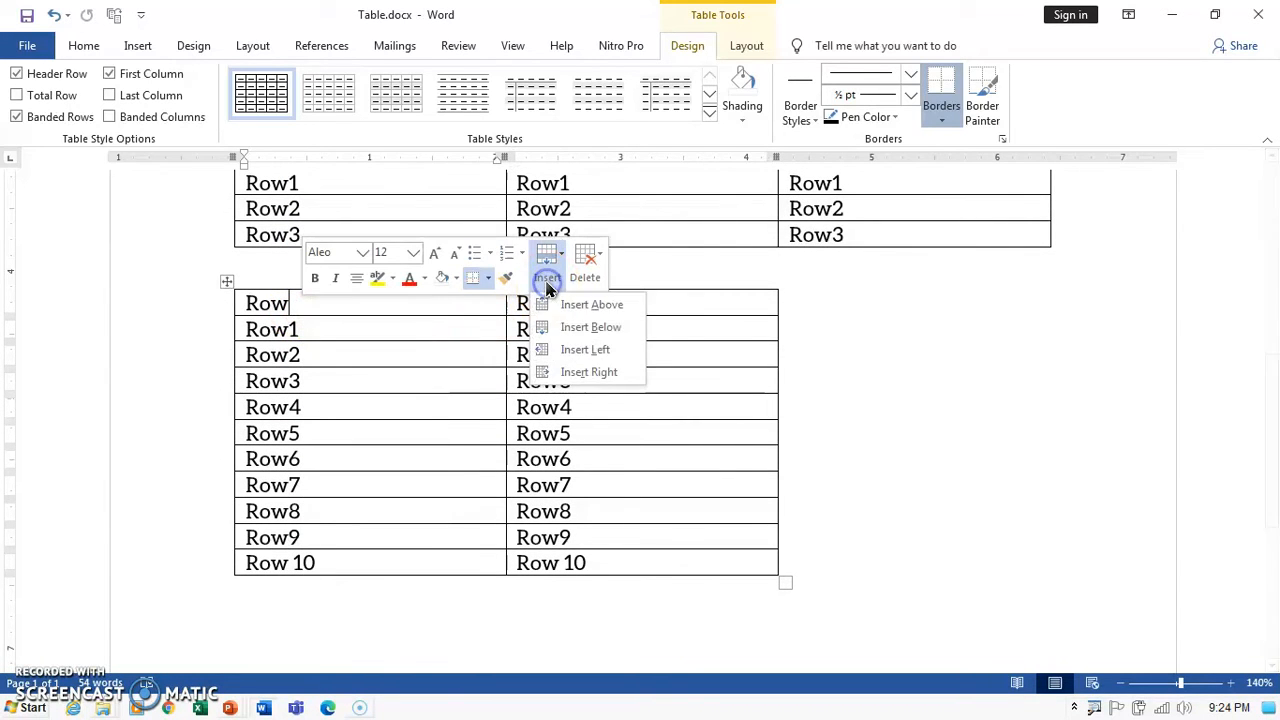
{"action": "left_click", "coordinate": [586, 352]}
Type test numbers 1 to 4 down the new first column.
{"action": "left_click", "coordinate": [317, 306]}
{"action": "type", "text": "1"}
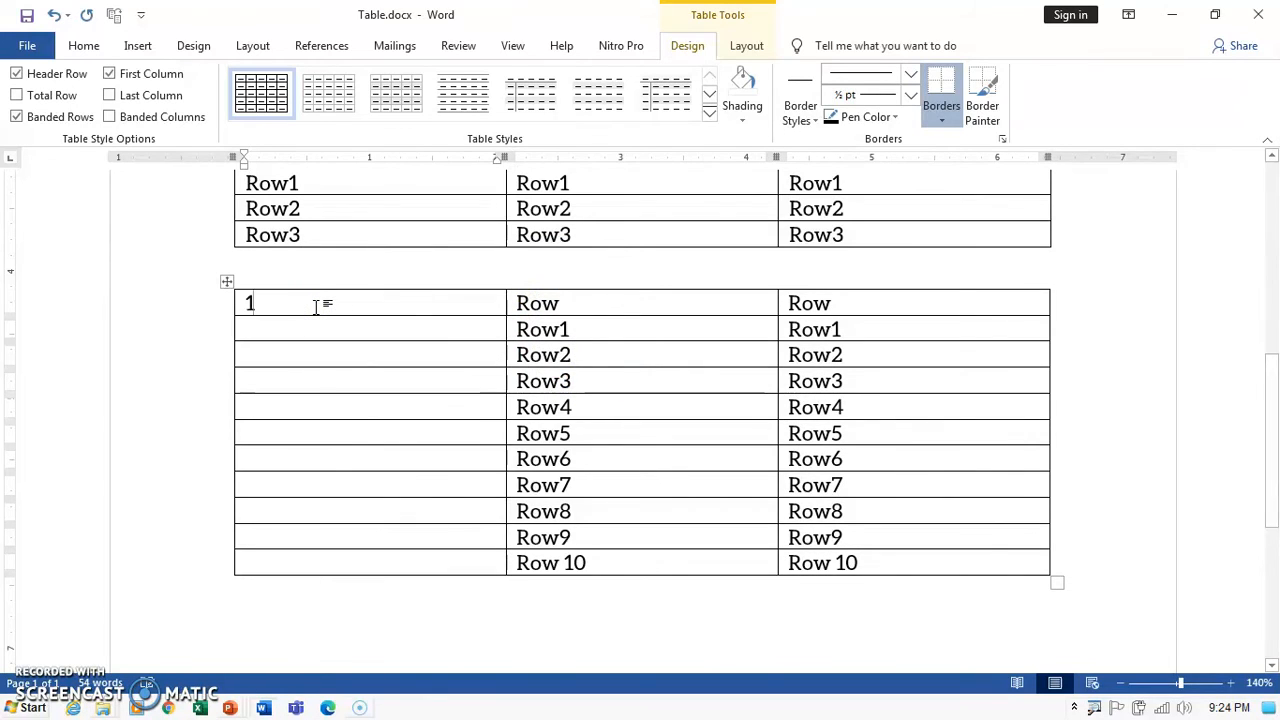
{"action": "key", "text": "Down"}
{"action": "type", "text": "2"}
{"action": "key", "text": "Down"}
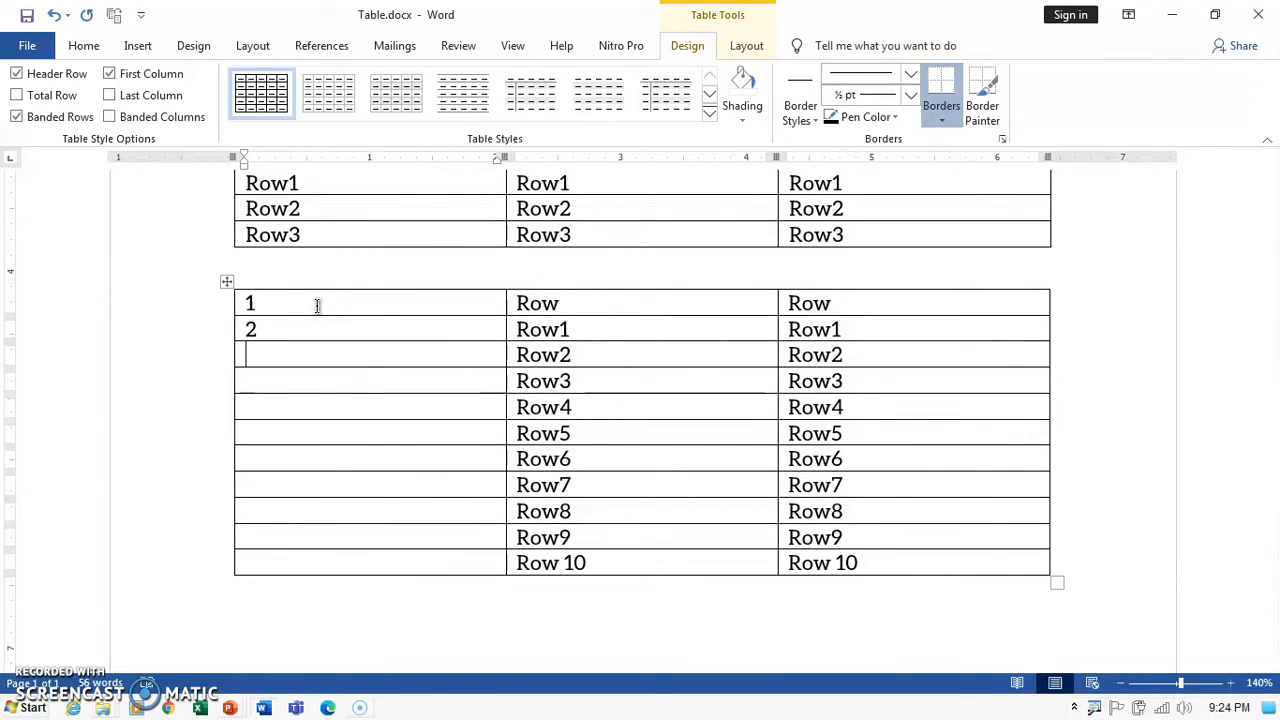
{"action": "type", "text": "3"}
{"action": "key", "text": "Down"}
{"action": "type", "text": "4"}
{"action": "key", "text": "Down"}
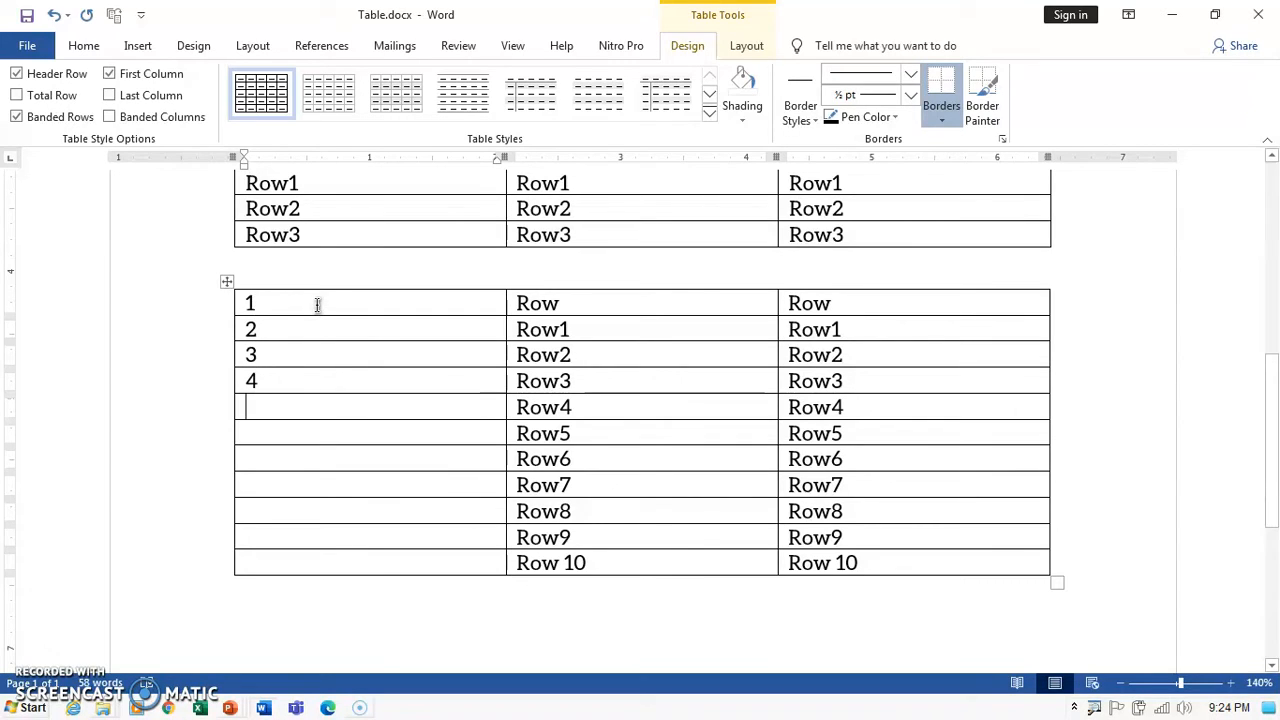
Delete the test numbers and select the empty first column's cells.
{"action": "mouse_move", "coordinate": [228, 318]}
{"action": "left_click_drag", "start_coordinate": [246, 303], "coordinate": [260, 380]}
{"action": "key", "text": "Delete"}
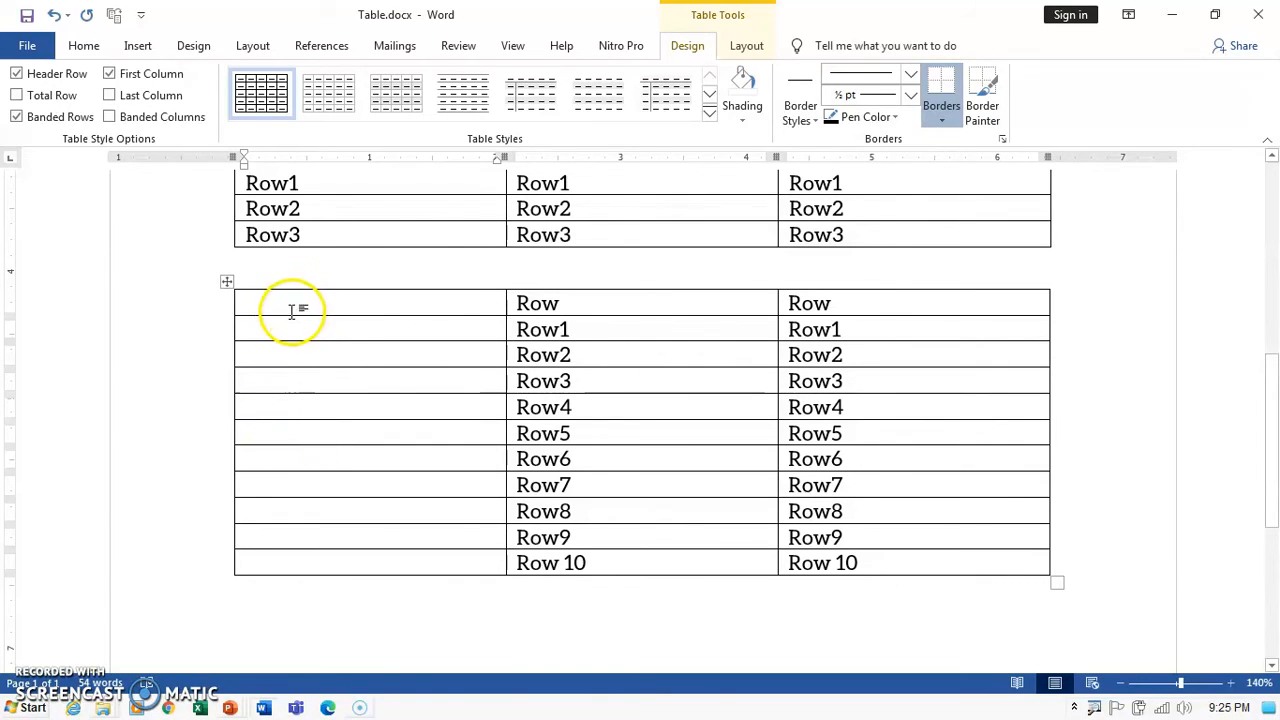
{"action": "left_click_drag", "start_coordinate": [289, 313], "coordinate": [311, 554]}
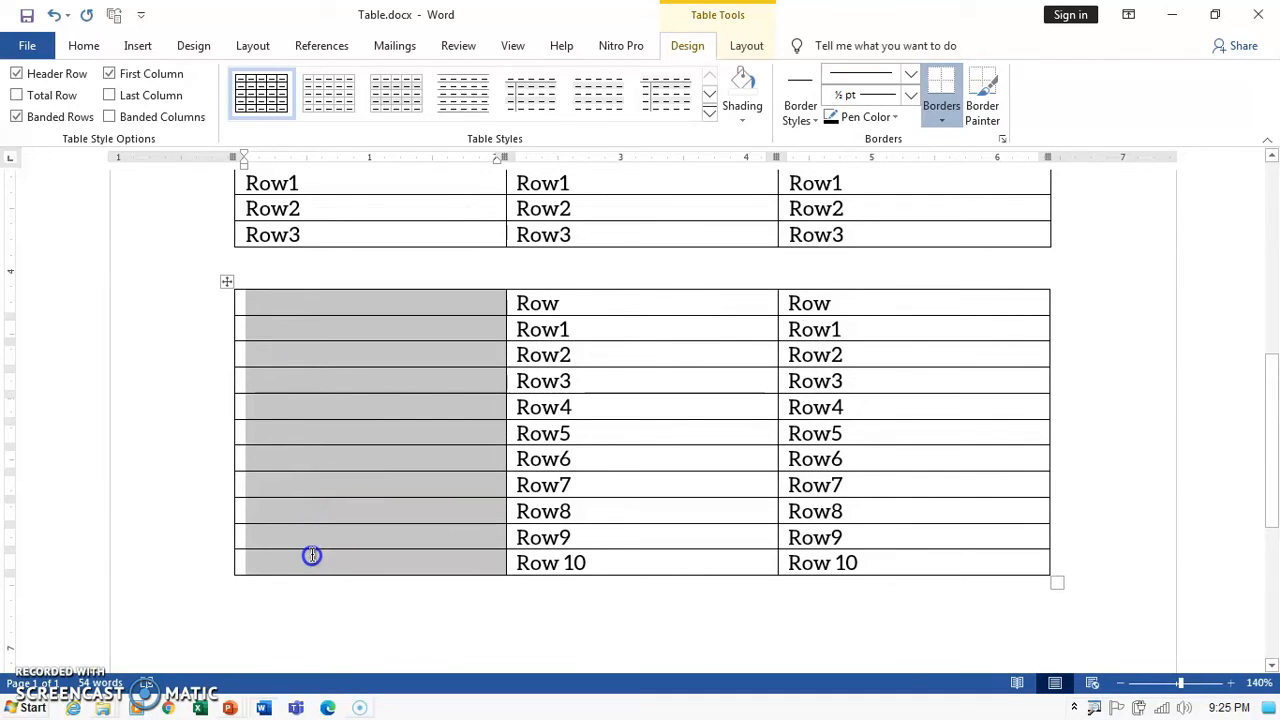
Apply the 1. 2. 3. numbering format to the first column, numbering rows 1. to 11.
{"action": "left_click", "coordinate": [86, 47]}
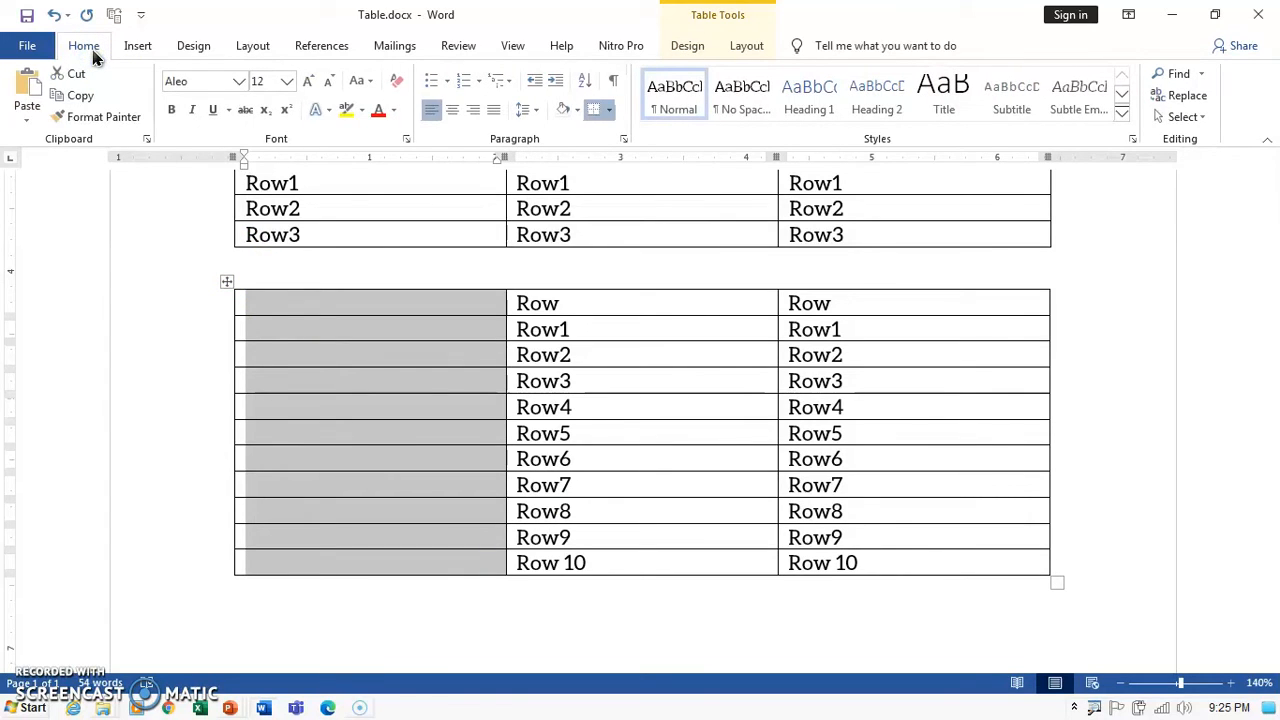
{"action": "left_click", "coordinate": [484, 84]}
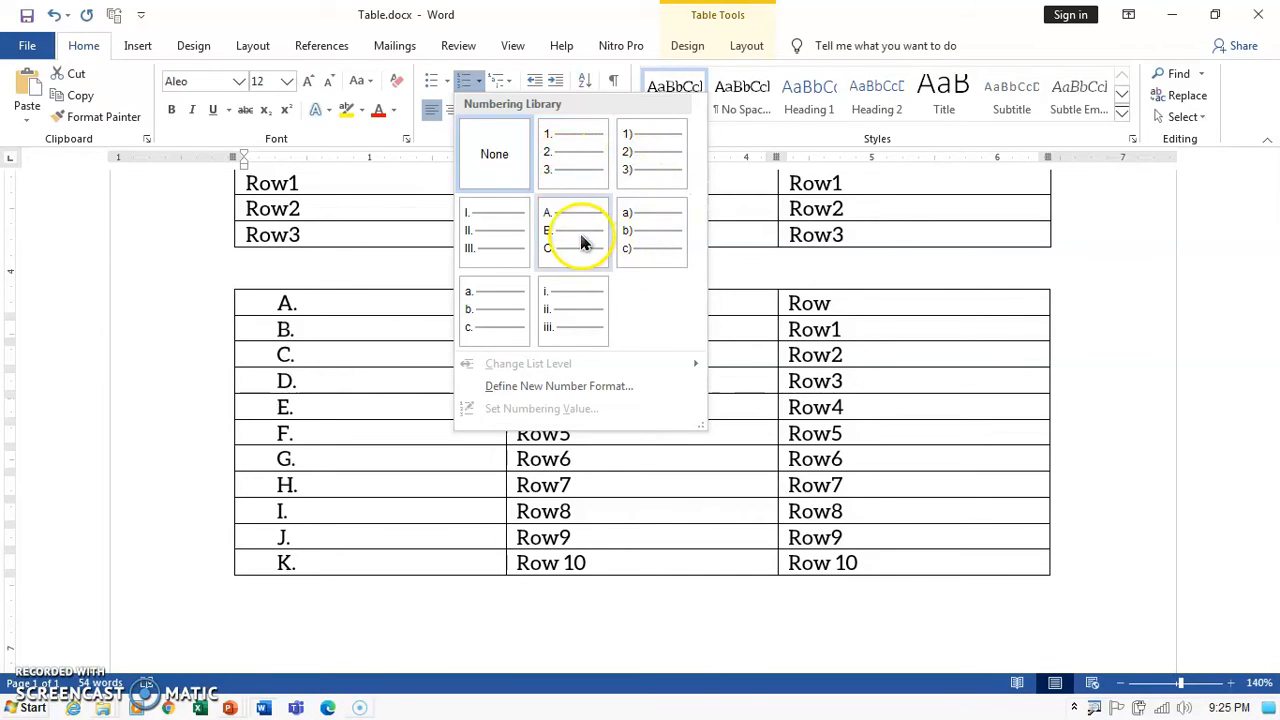
{"action": "left_click", "coordinate": [565, 180]}
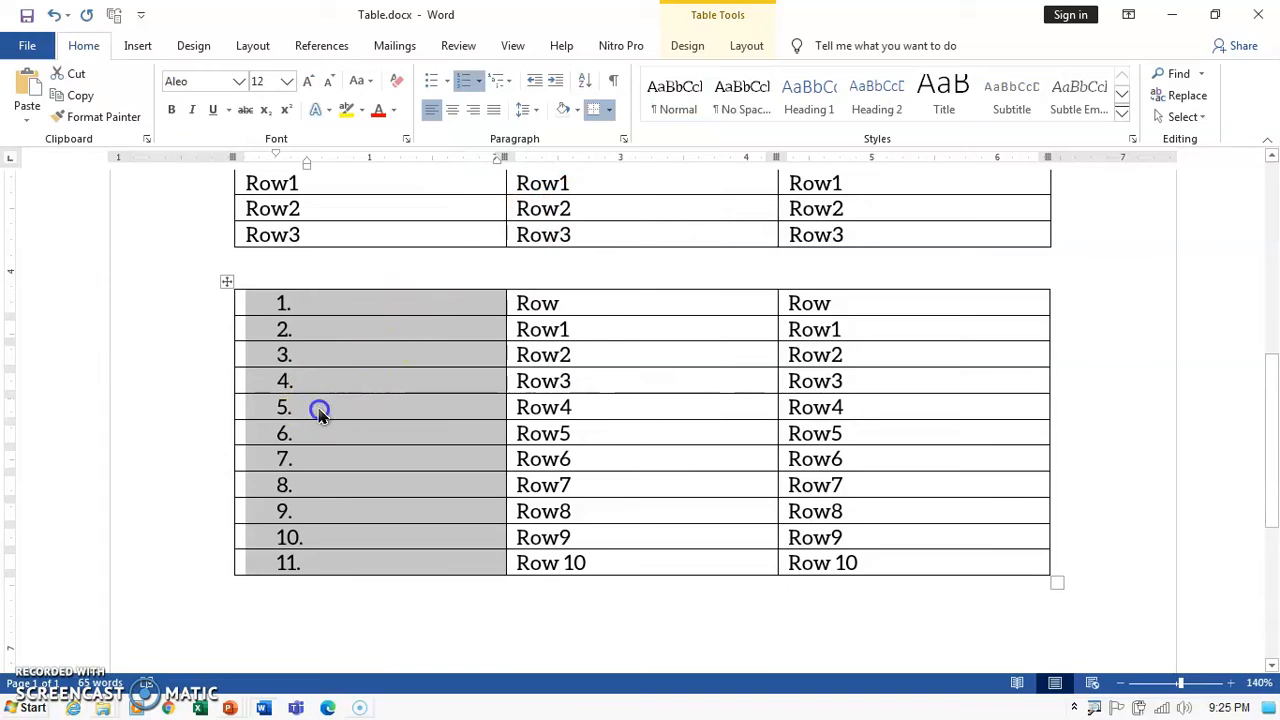
{"action": "left_click", "coordinate": [319, 413]}
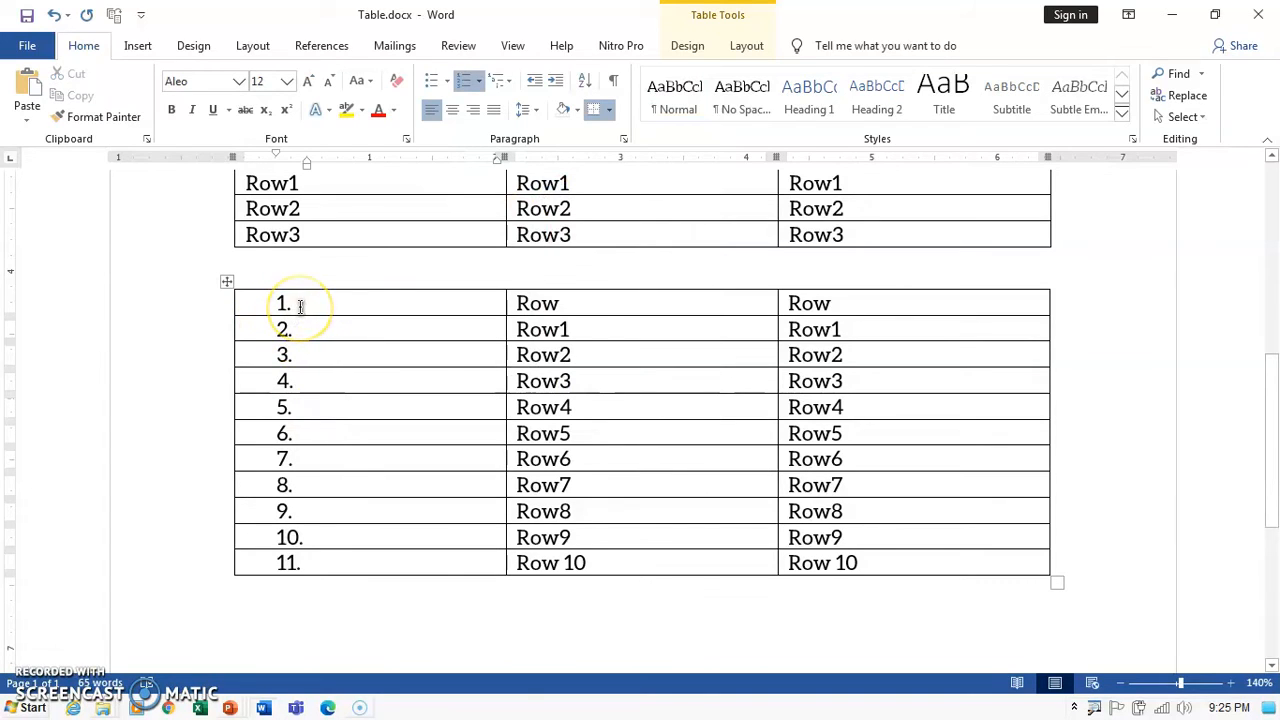
{"action": "left_click_drag", "start_coordinate": [305, 318], "coordinate": [323, 561]}
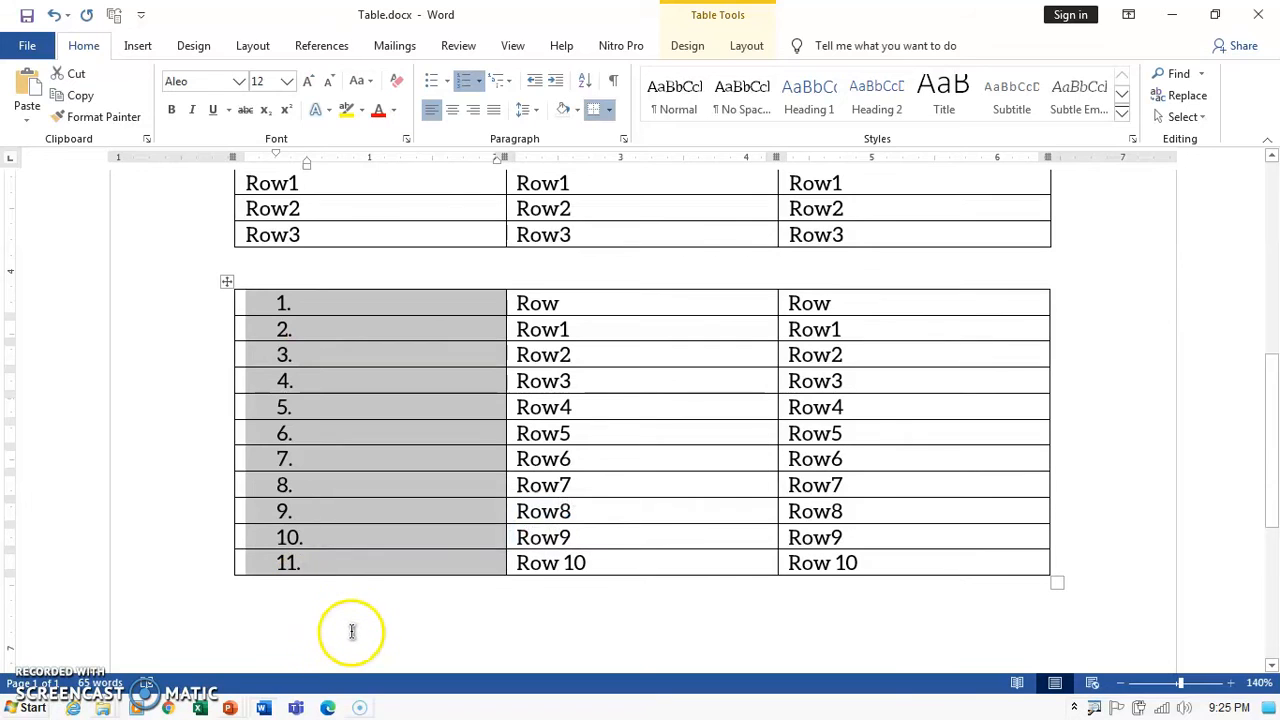
{"action": "left_click", "coordinate": [351, 630]}
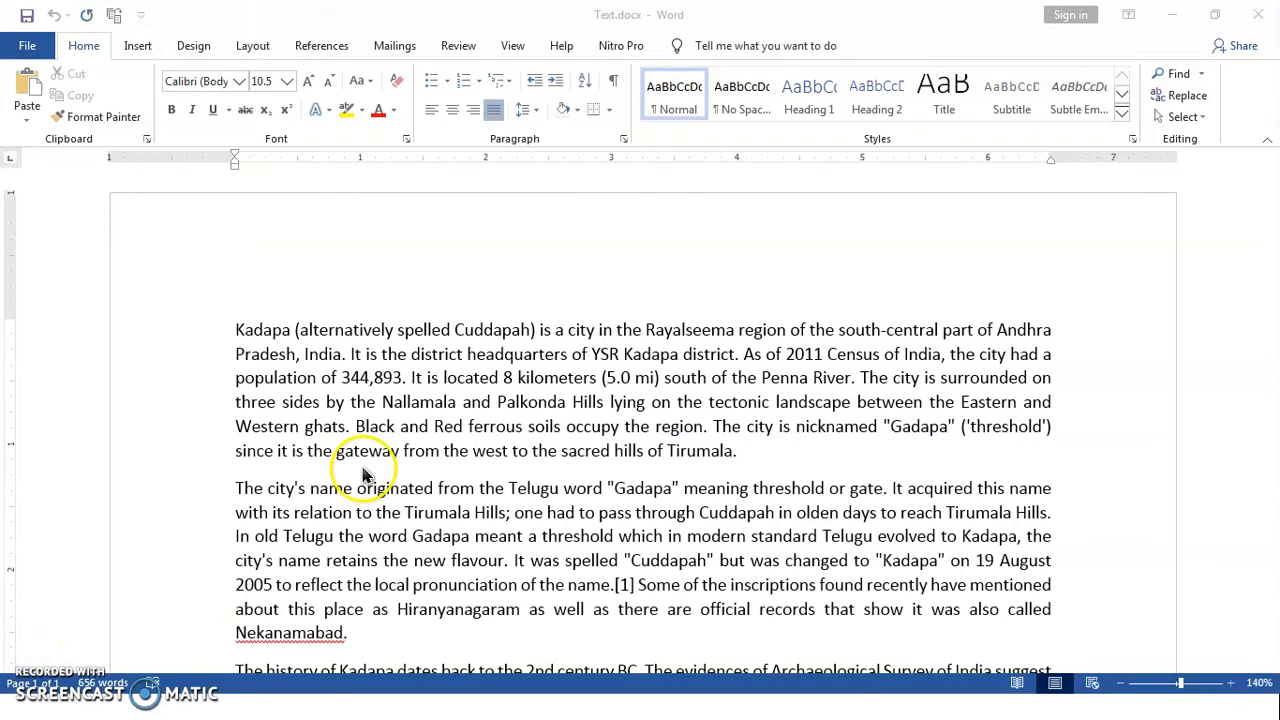
{"action": "left_click", "coordinate": [236, 330]}
{"action": "left_click_drag", "start_coordinate": [236, 330], "coordinate": [770, 455]}
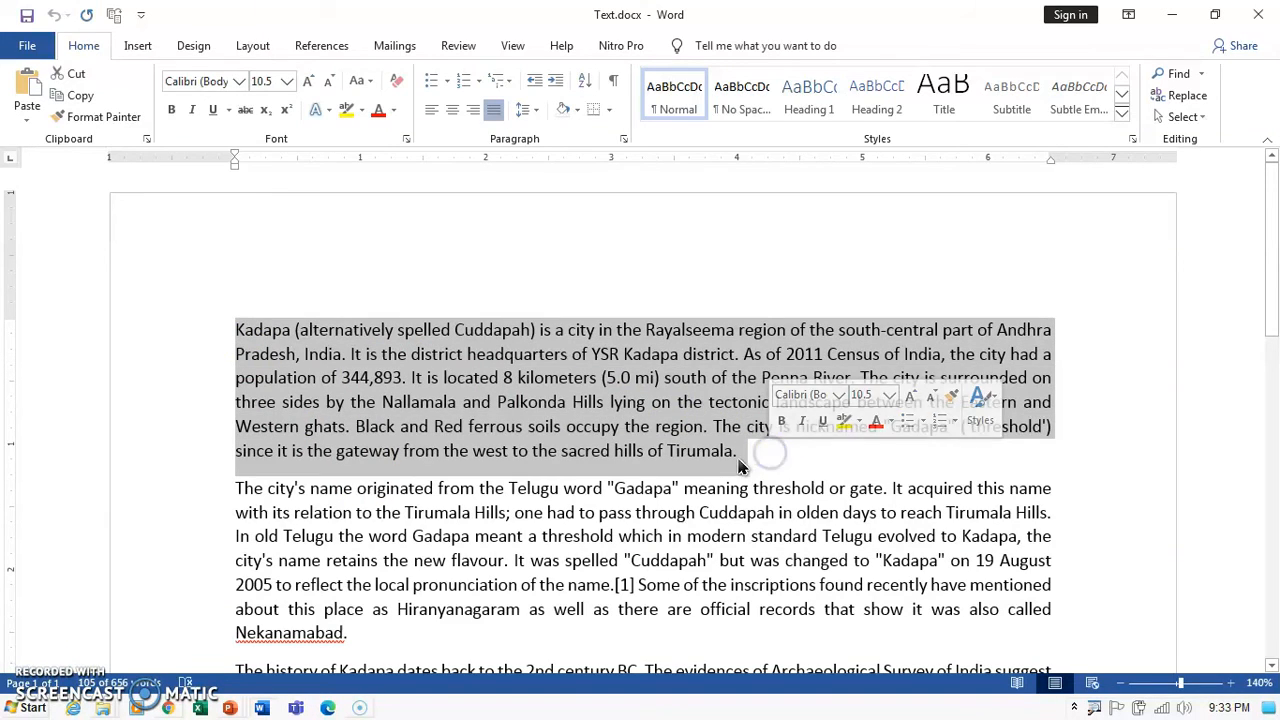
{"action": "left_click", "coordinate": [742, 452]}
{"action": "scroll", "coordinate": [455, 430], "scroll_direction": "down", "scroll_amount": 2}
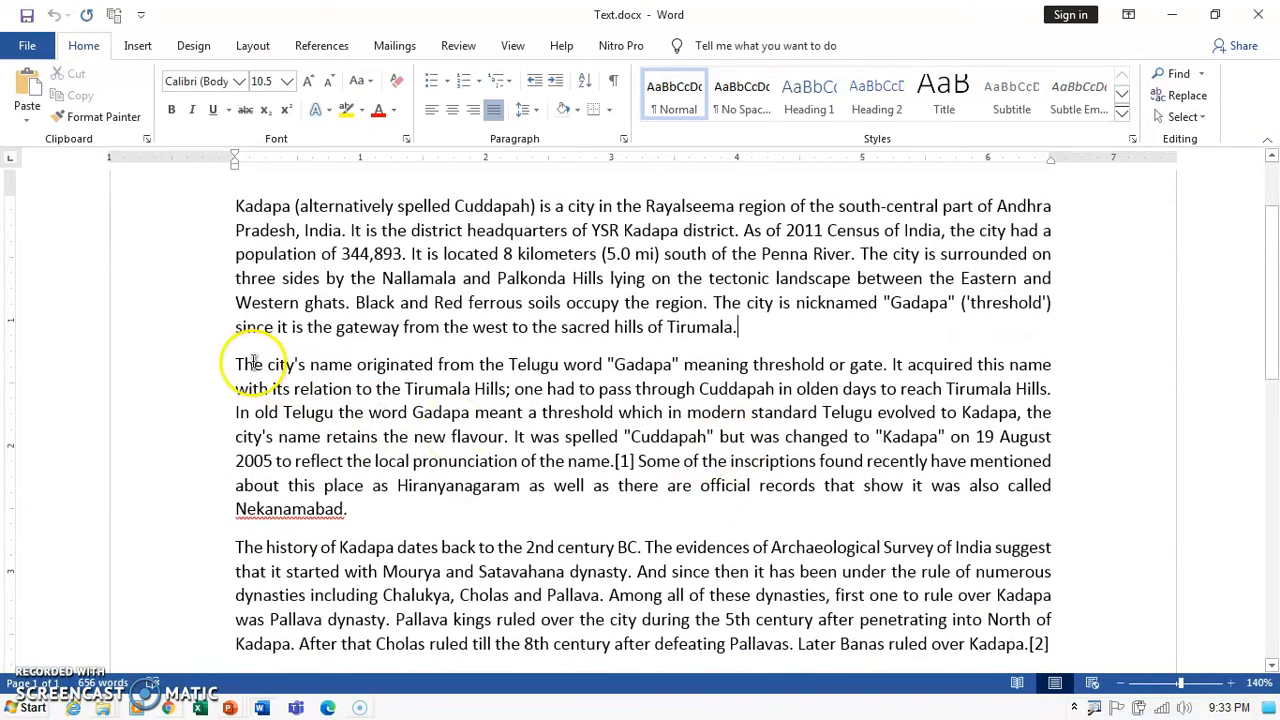
{"action": "left_click_drag", "start_coordinate": [236, 364], "coordinate": [364, 510]}
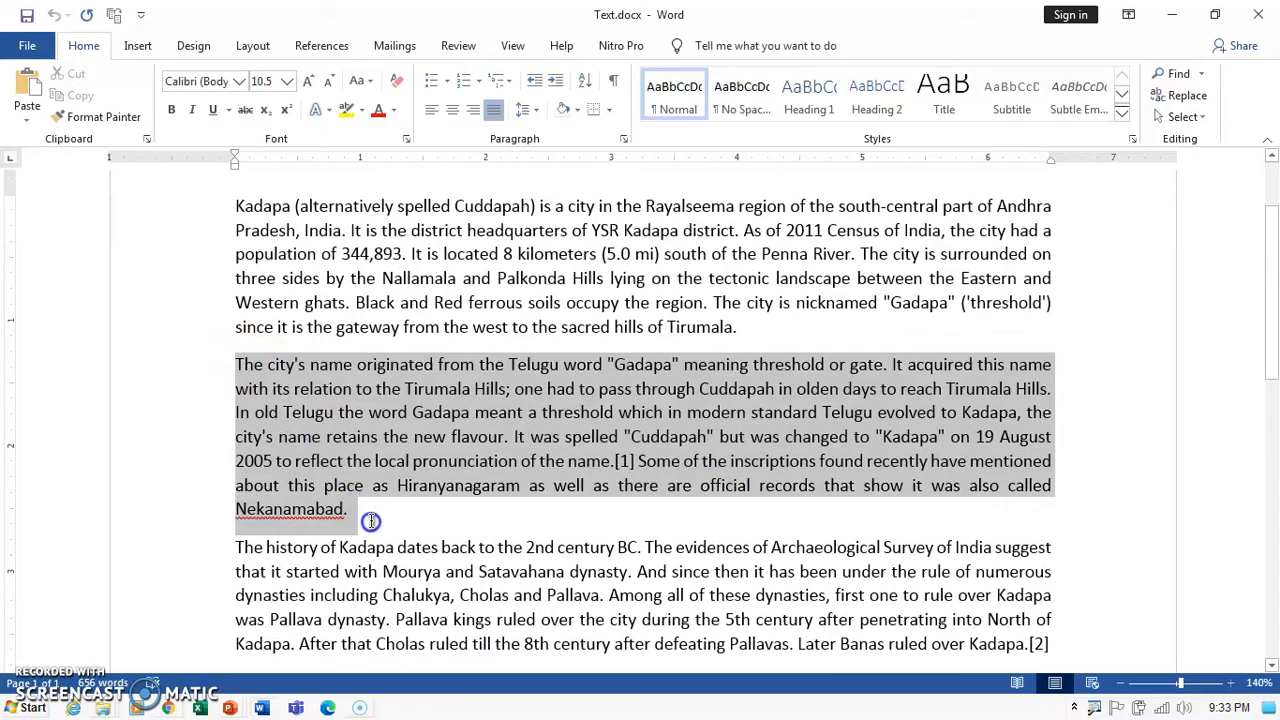
{"action": "left_click", "coordinate": [360, 518]}
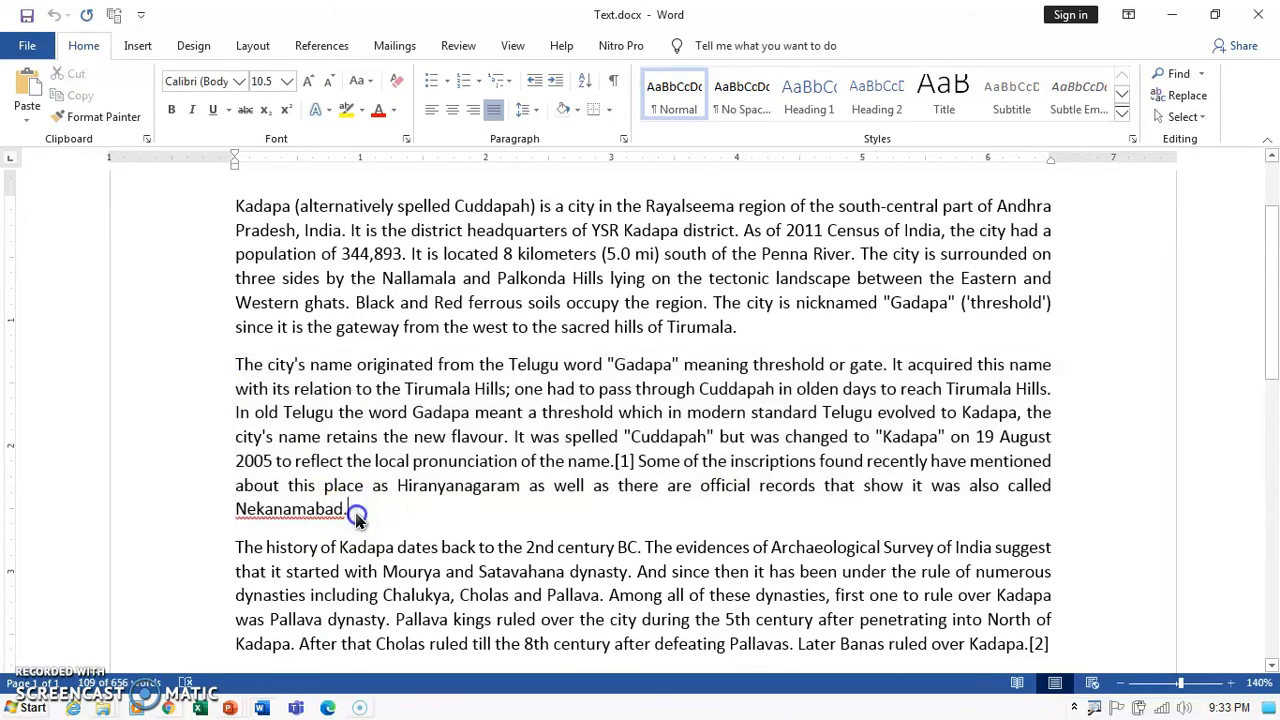
{"action": "scroll", "coordinate": [358, 520], "scroll_direction": "down", "scroll_amount": 3}
{"action": "left_click_drag", "start_coordinate": [236, 424], "coordinate": [983, 514]}
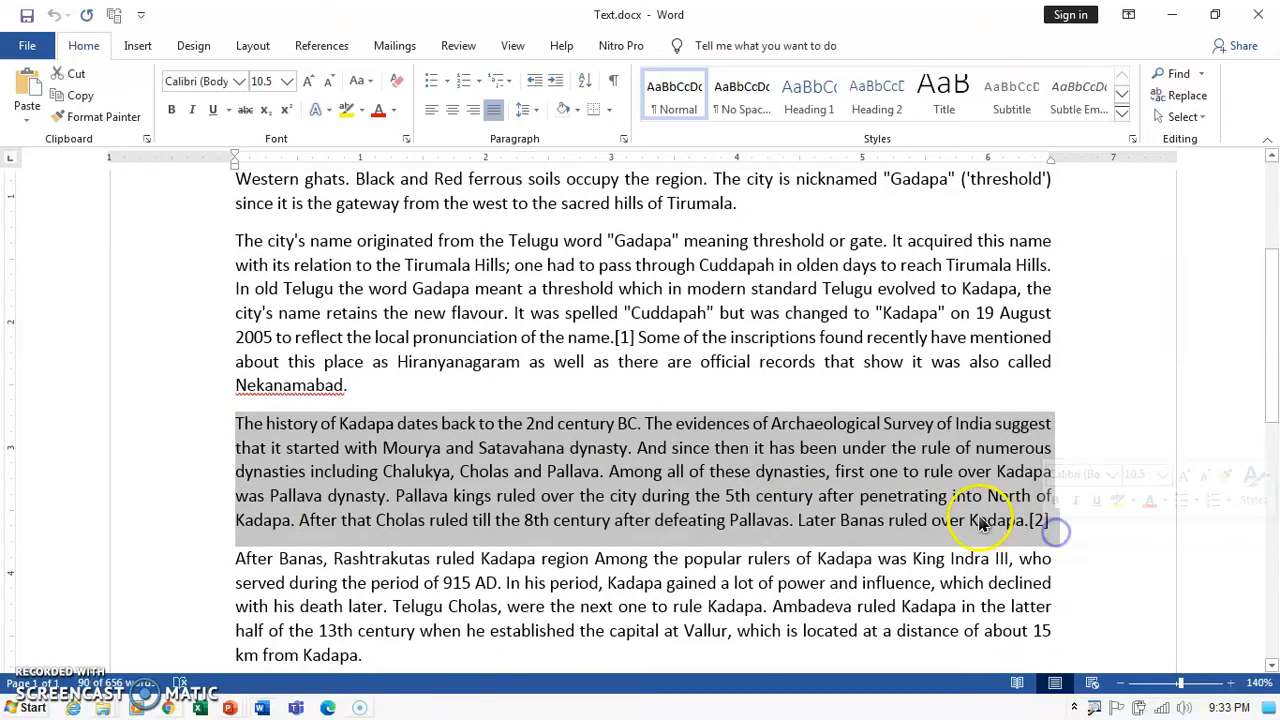
{"action": "left_click", "coordinate": [980, 518]}
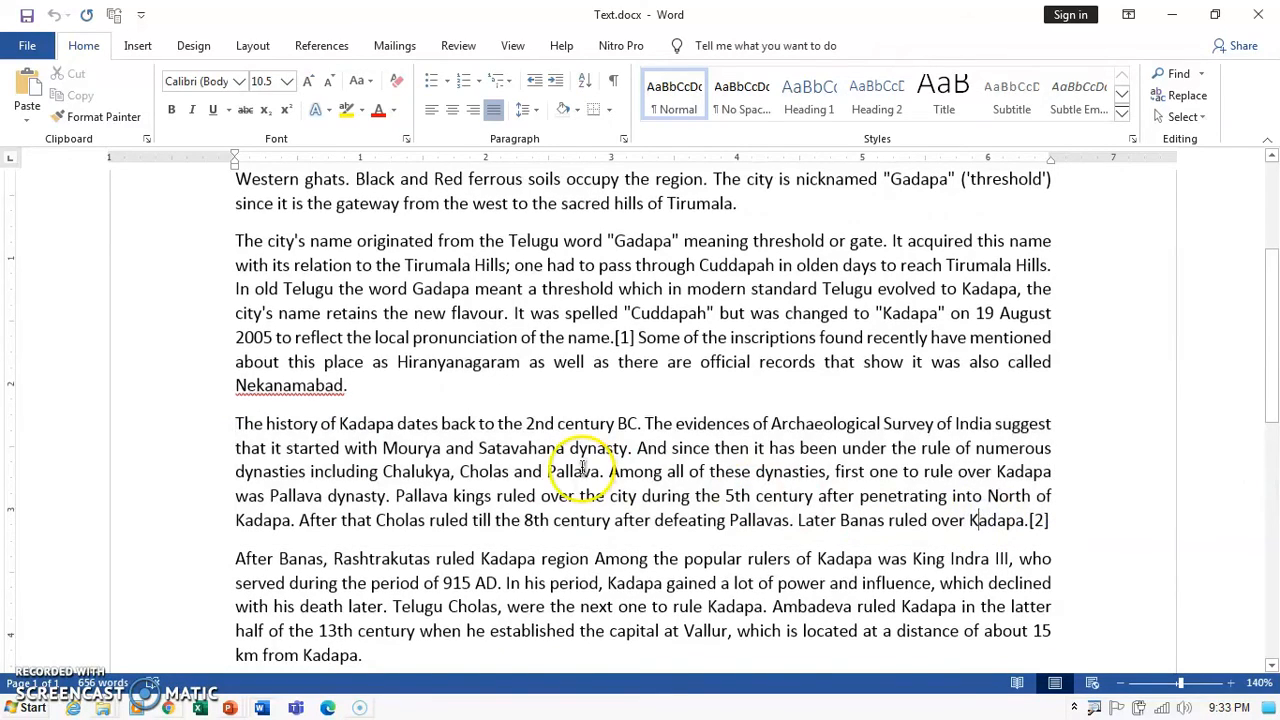
{"action": "scroll", "coordinate": [500, 490], "scroll_direction": "up", "scroll_amount": 3}
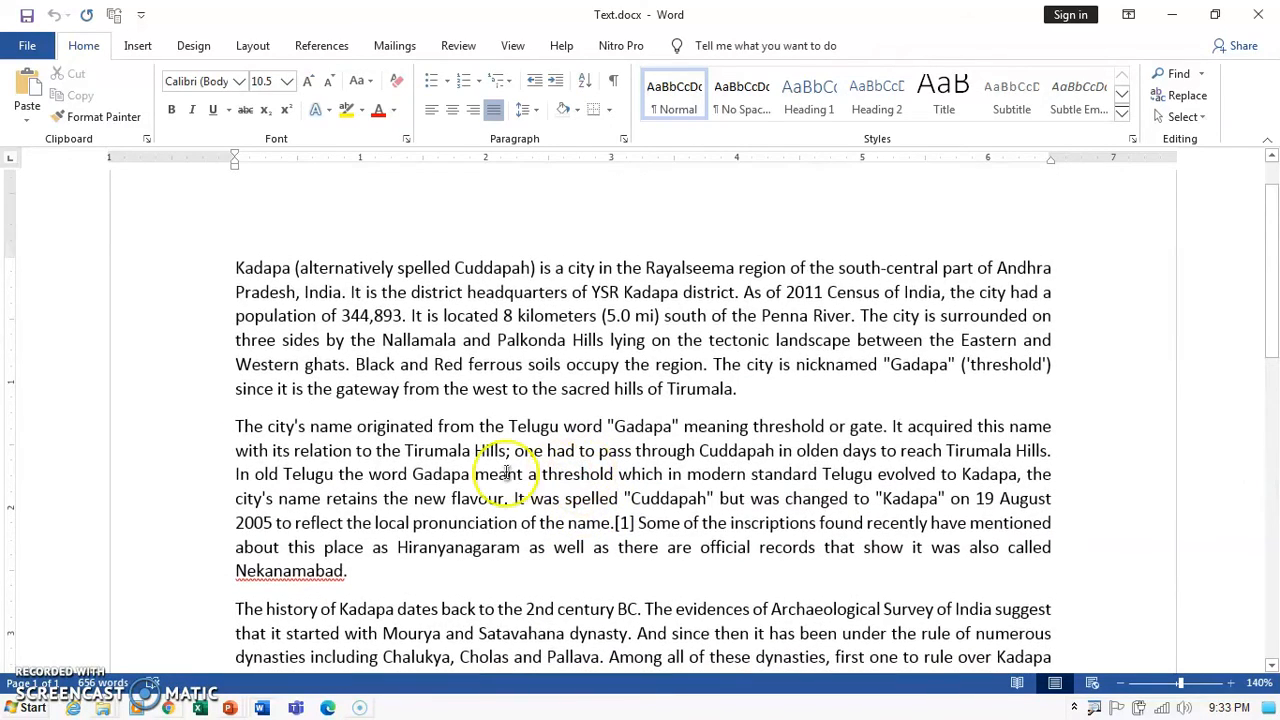
{"action": "left_click", "coordinate": [235, 426]}
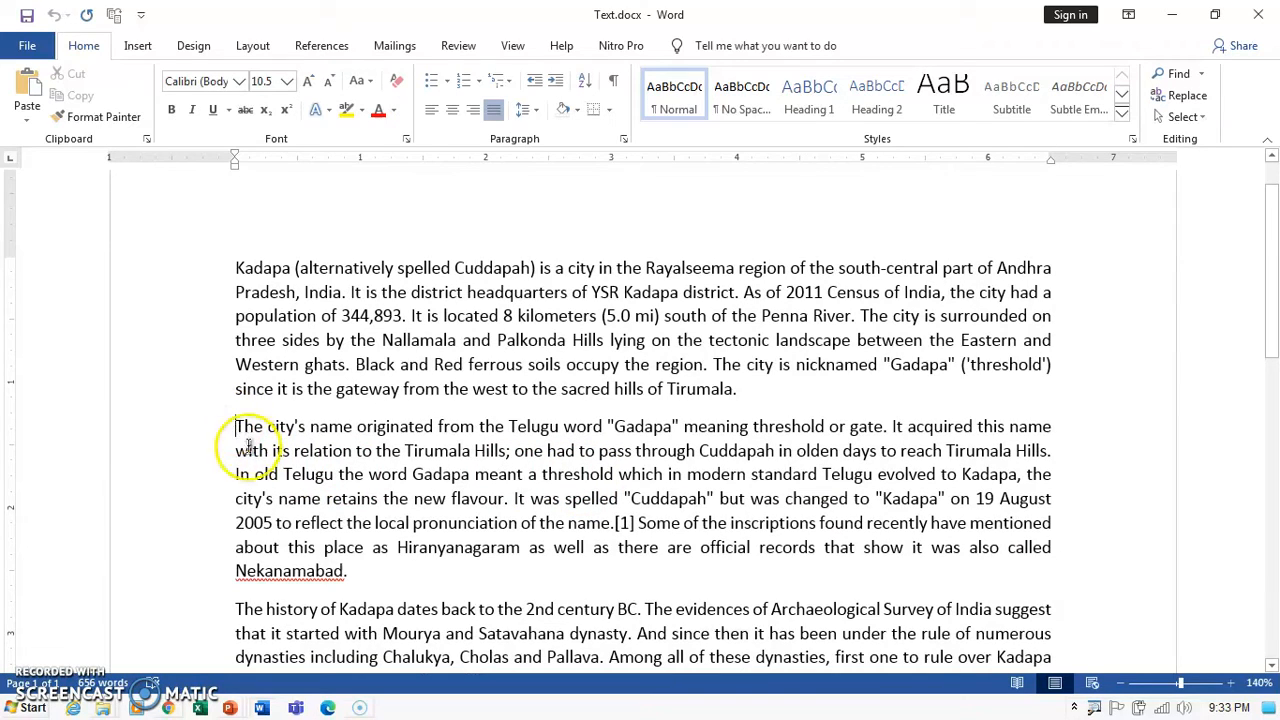
{"action": "left_click", "coordinate": [237, 424]}
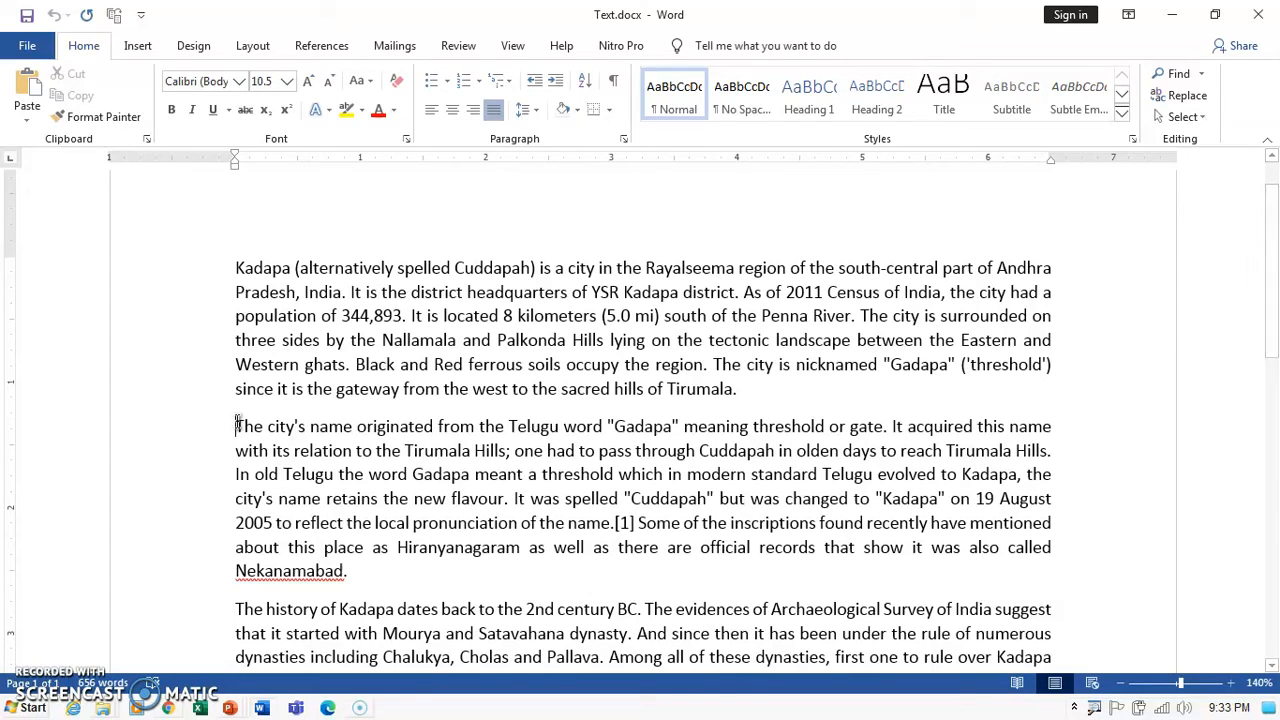
Insert a Next Page section break at the current caret position.
{"action": "left_click", "coordinate": [255, 45]}
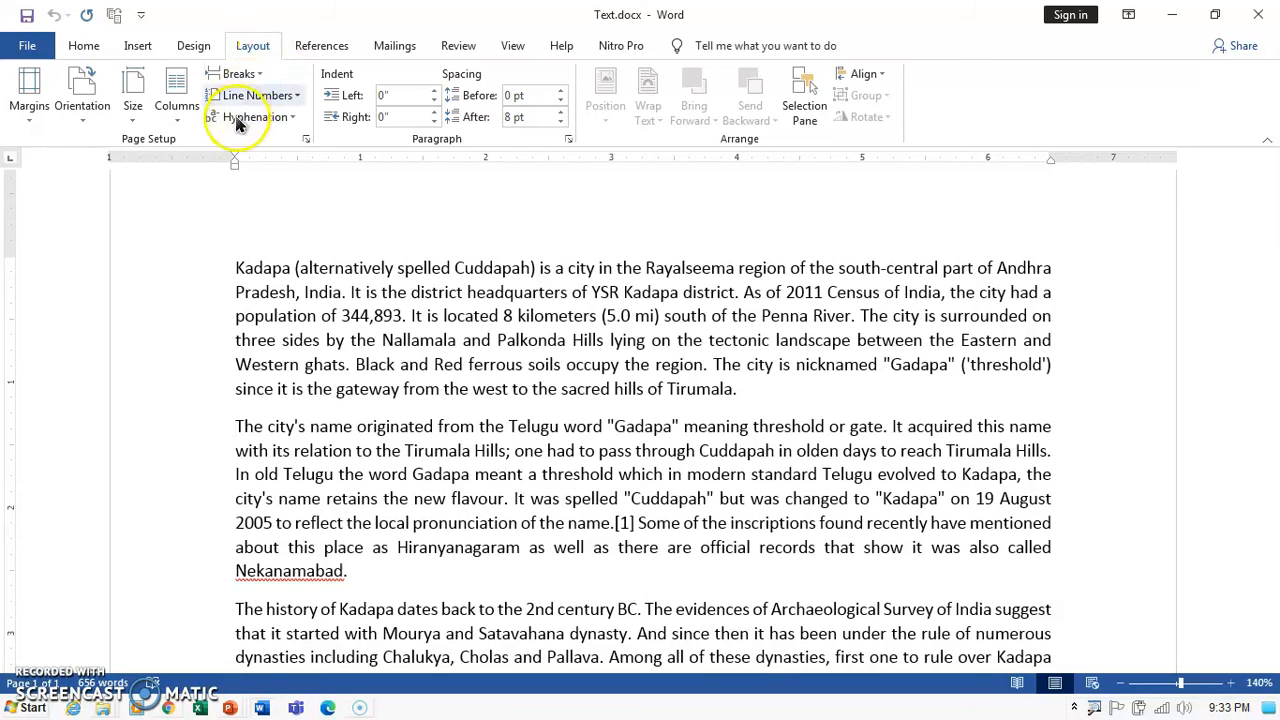
{"action": "left_click", "coordinate": [260, 74]}
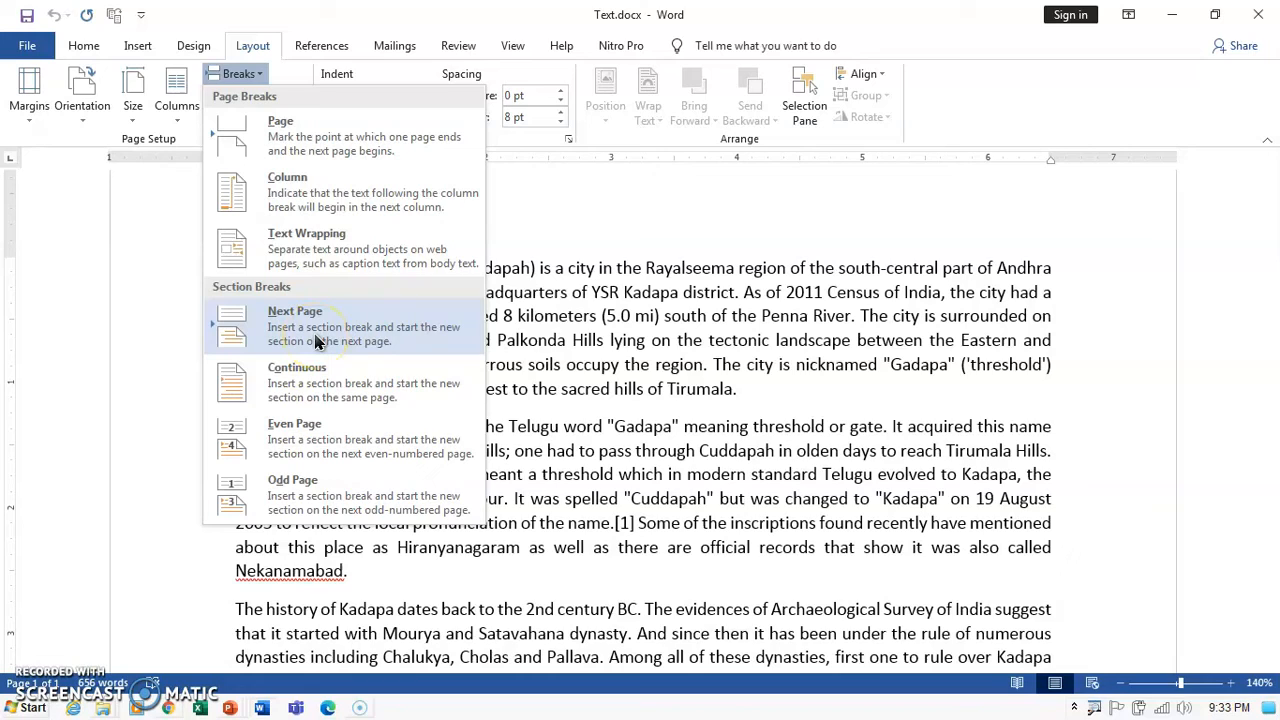
{"action": "left_click", "coordinate": [383, 339]}
{"action": "scroll", "coordinate": [450, 440], "scroll_direction": "down", "scroll_amount": 3}
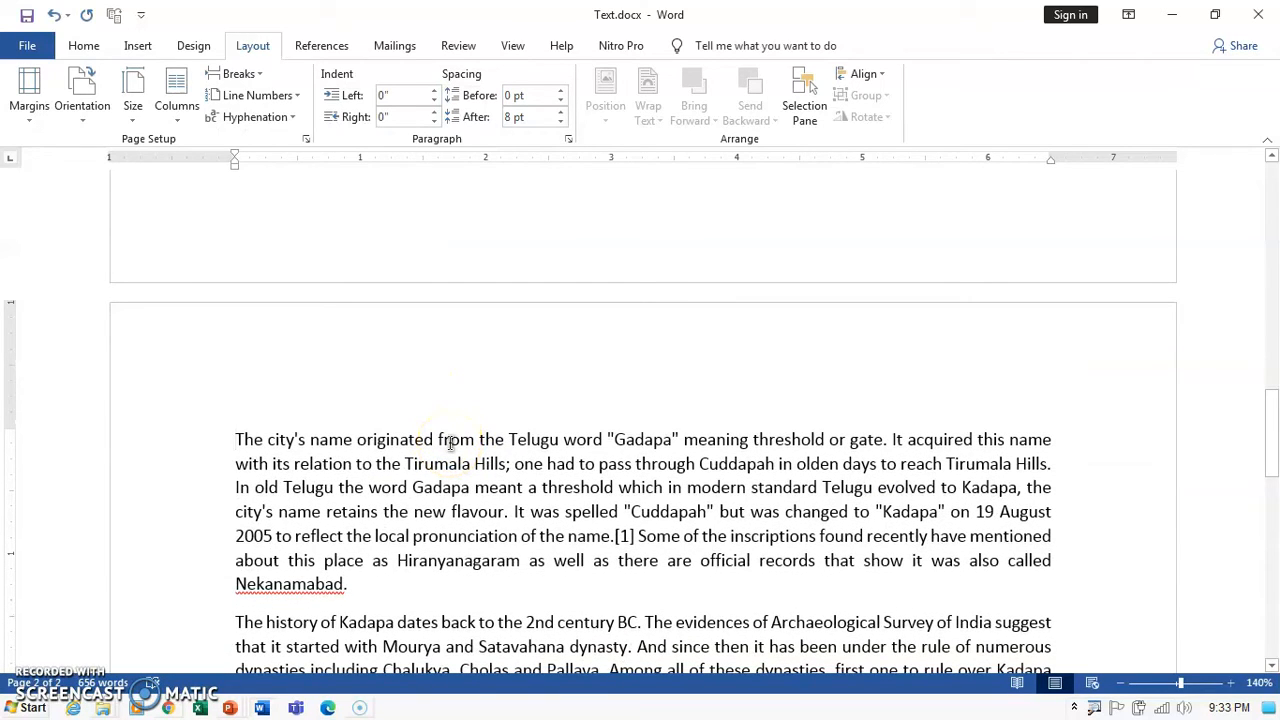
{"action": "scroll", "coordinate": [450, 443], "scroll_direction": "up", "scroll_amount": 1}
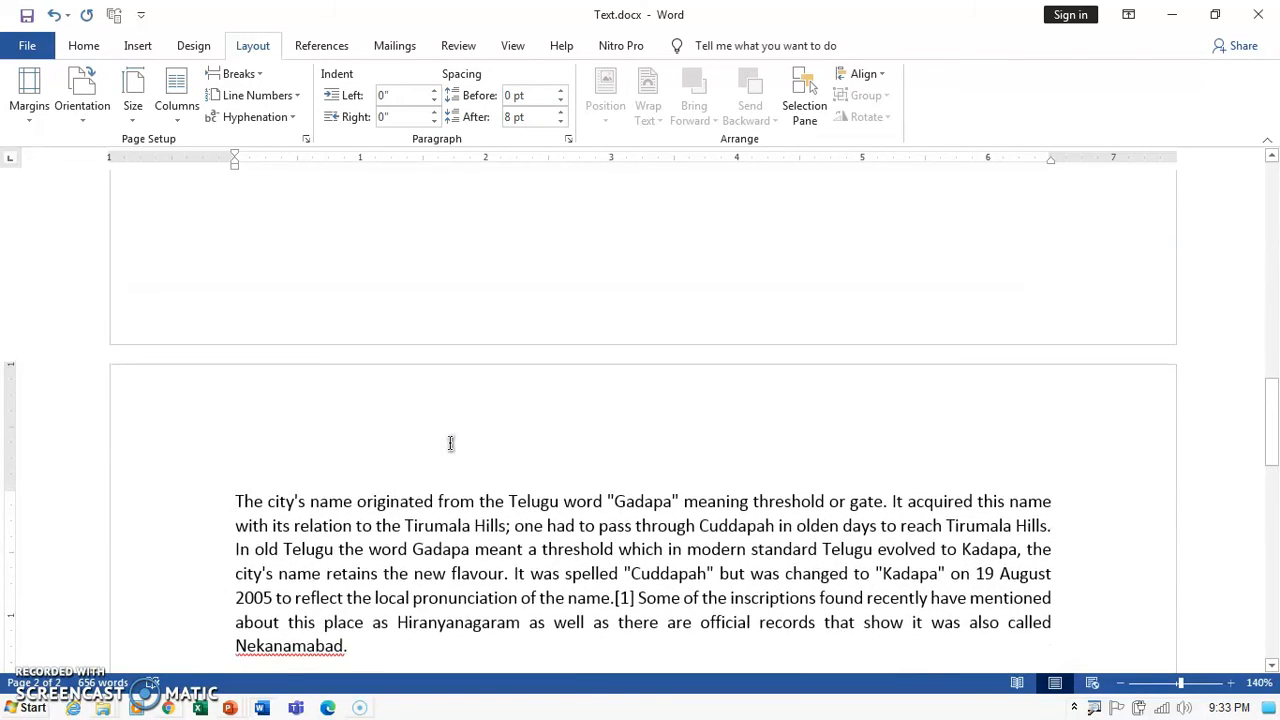
{"action": "scroll", "coordinate": [450, 443], "scroll_direction": "down", "scroll_amount": 1}
Insert a Next Page section break before the paragraph starting 'The history of Kadapa'.
{"action": "left_click", "coordinate": [232, 607]}
{"action": "scroll", "coordinate": [232, 607], "scroll_direction": "down", "scroll_amount": 1}
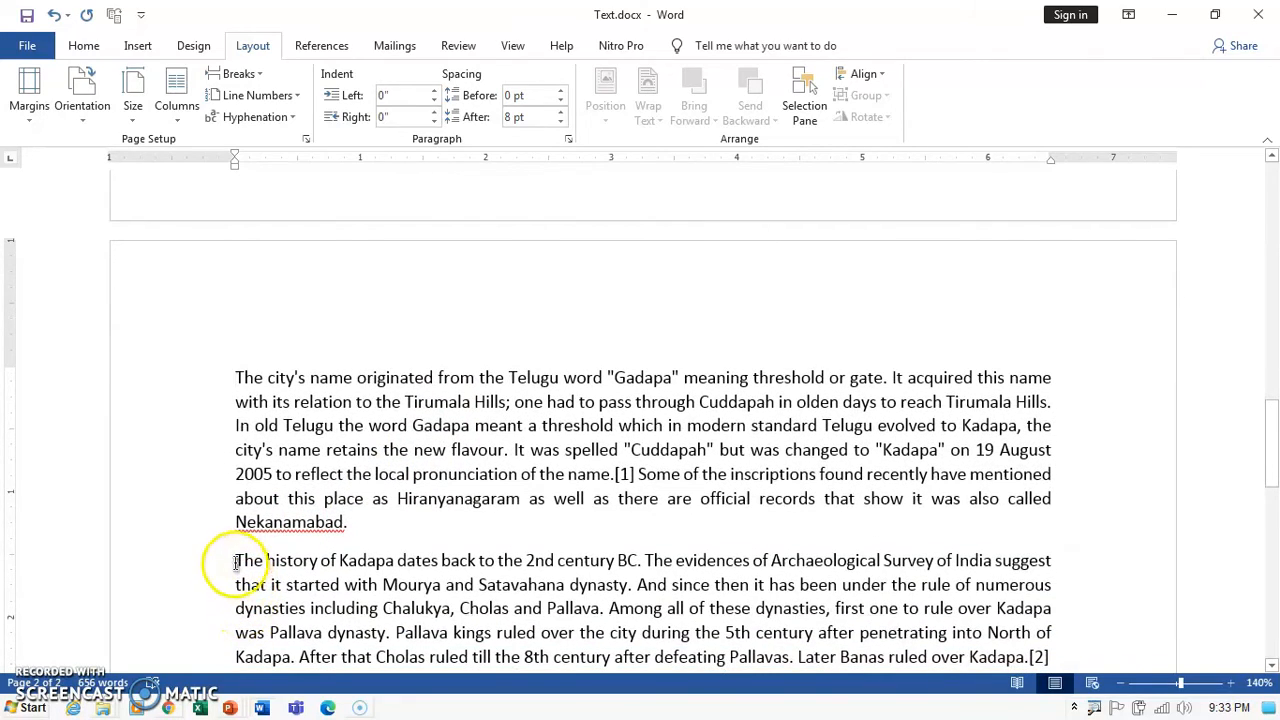
{"action": "left_click", "coordinate": [236, 560]}
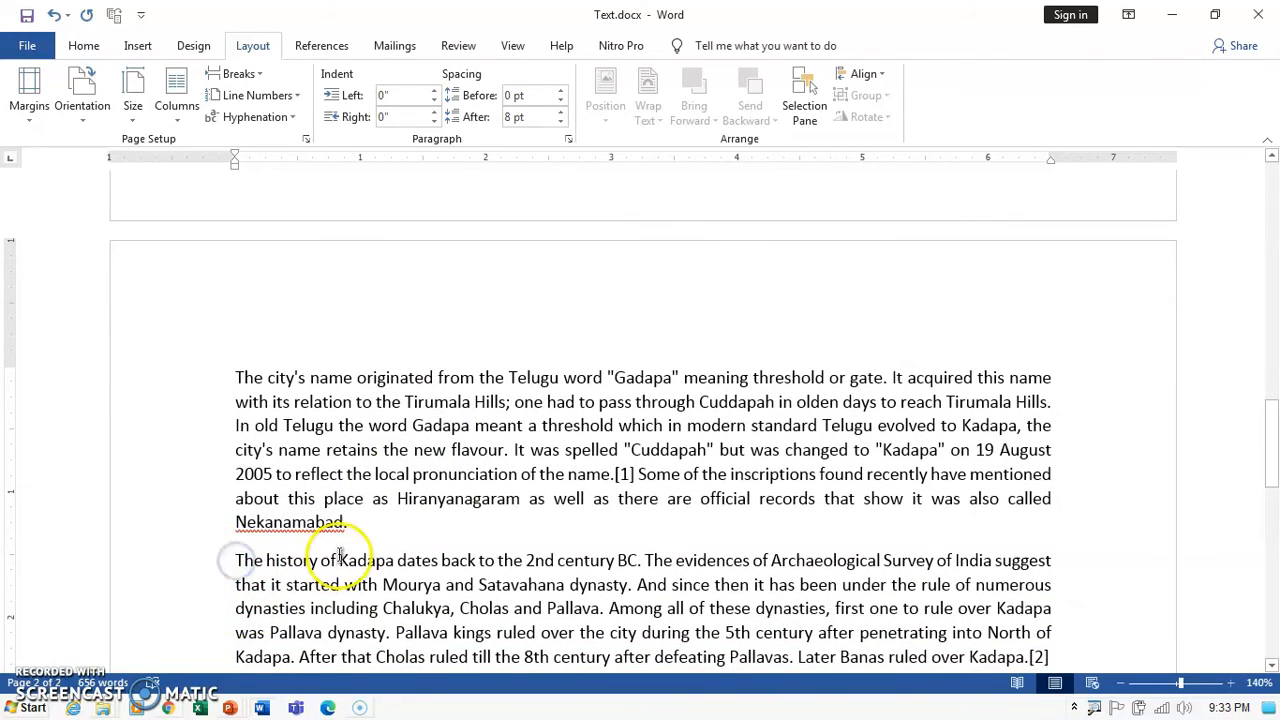
{"action": "scroll", "coordinate": [320, 550], "scroll_direction": "down", "scroll_amount": 2}
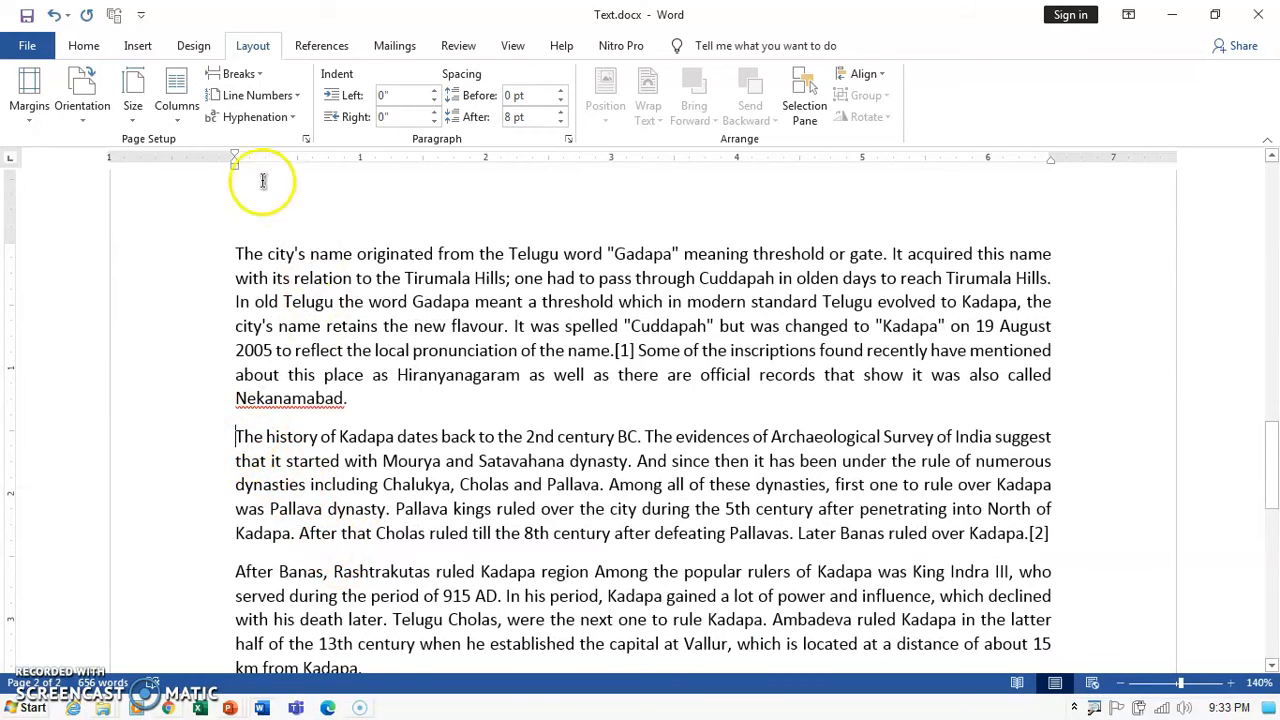
{"action": "left_click", "coordinate": [245, 73]}
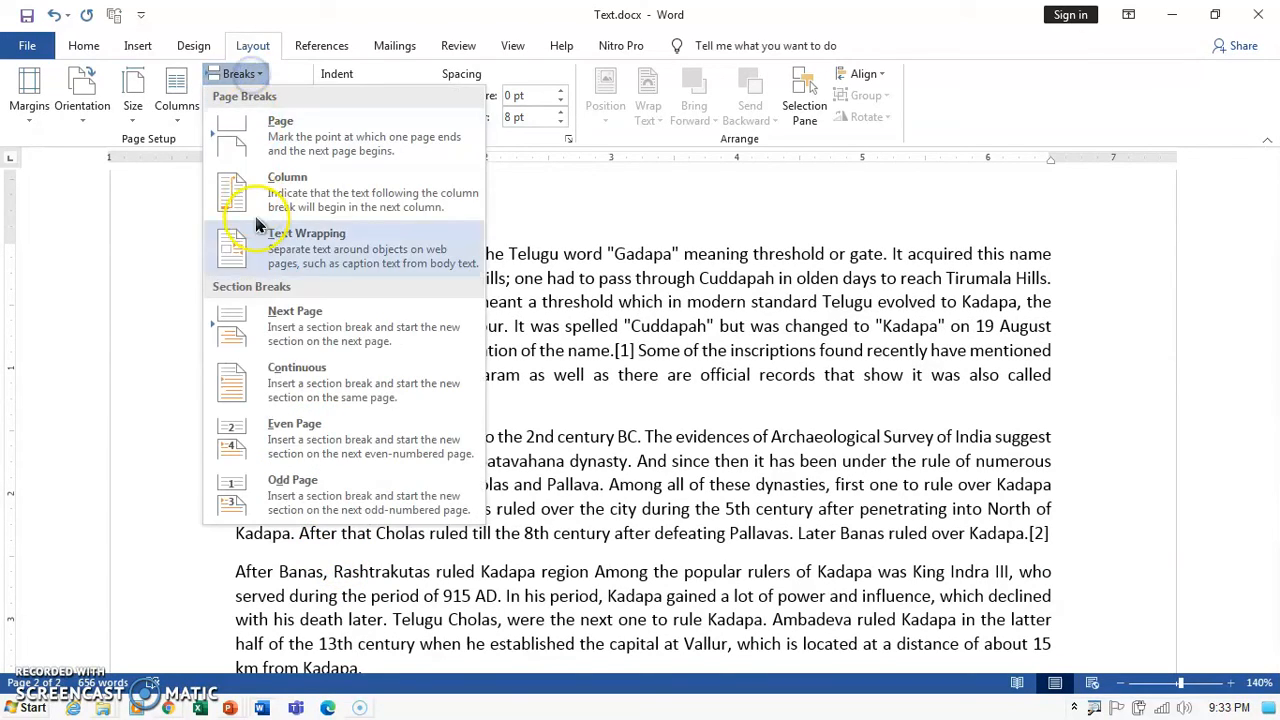
{"action": "left_click", "coordinate": [294, 323]}
{"action": "scroll", "coordinate": [448, 512], "scroll_direction": "up", "scroll_amount": 18}
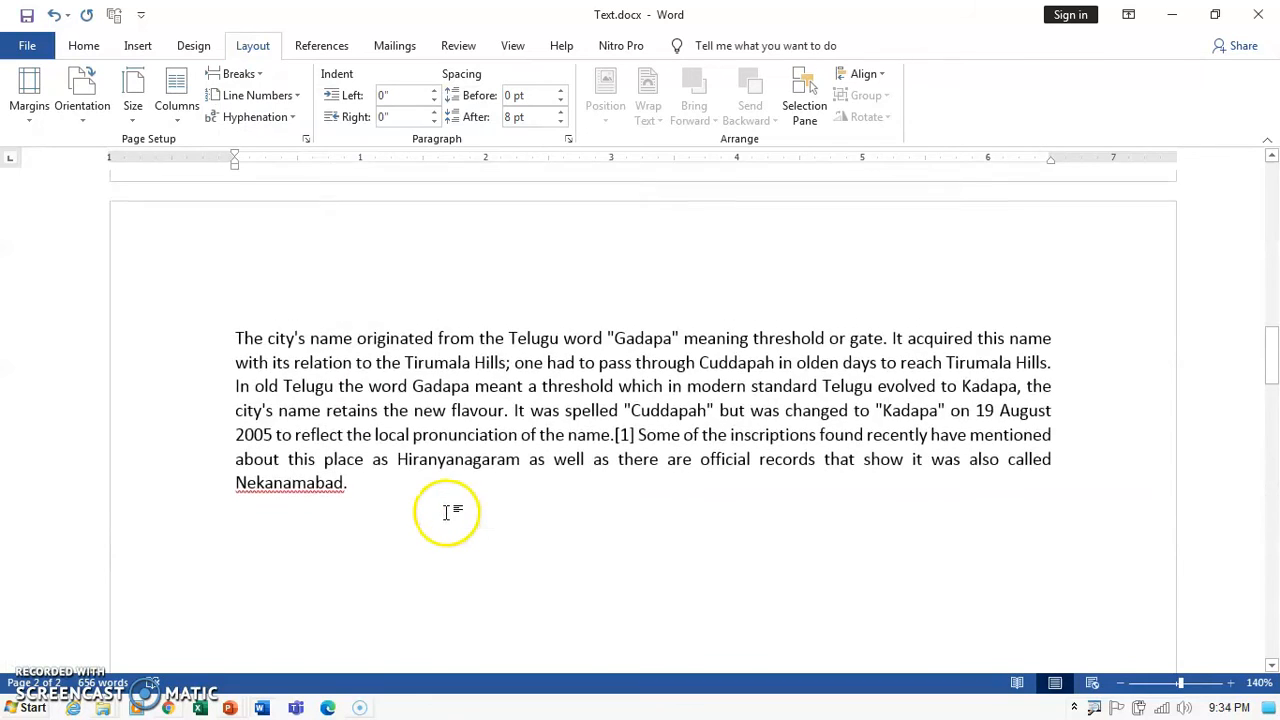
{"action": "scroll", "coordinate": [448, 512], "scroll_direction": "down", "scroll_amount": 3}
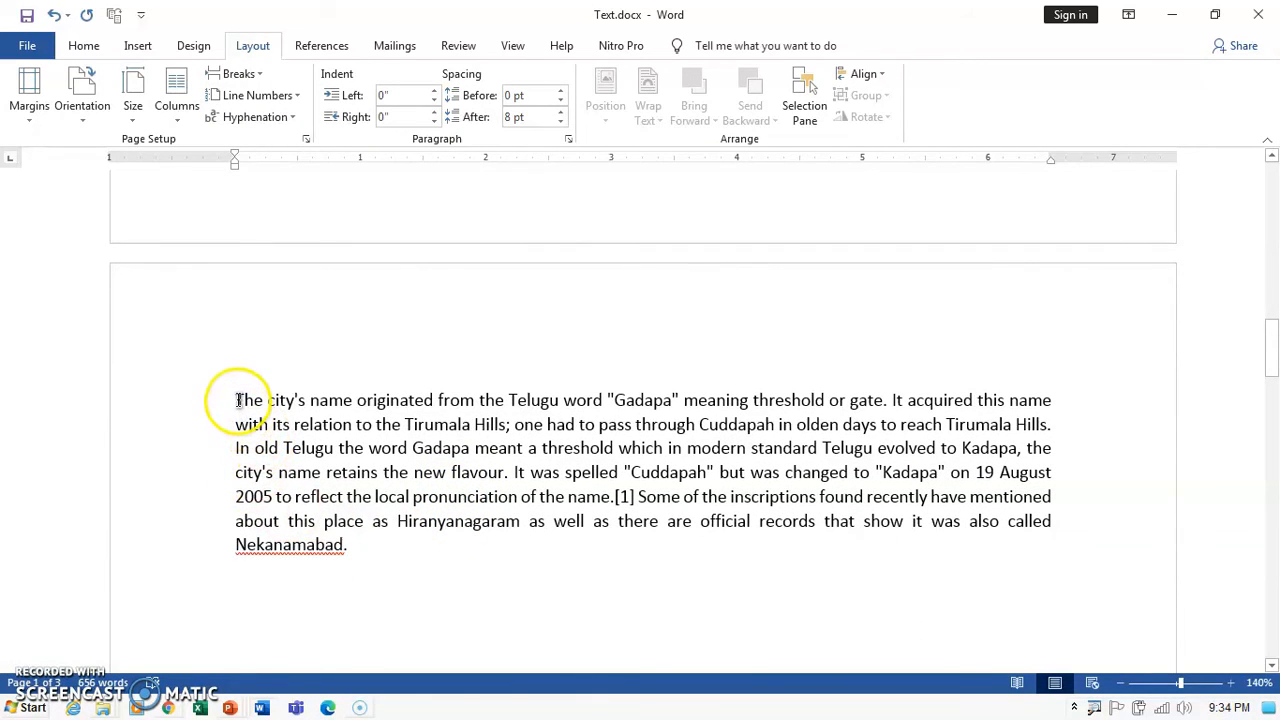
{"action": "left_click", "coordinate": [1124, 684]}
{"action": "left_click", "coordinate": [1124, 684]}
{"action": "left_click", "coordinate": [1127, 686]}
{"action": "left_click", "coordinate": [1127, 686]}
{"action": "left_click", "coordinate": [1131, 685]}
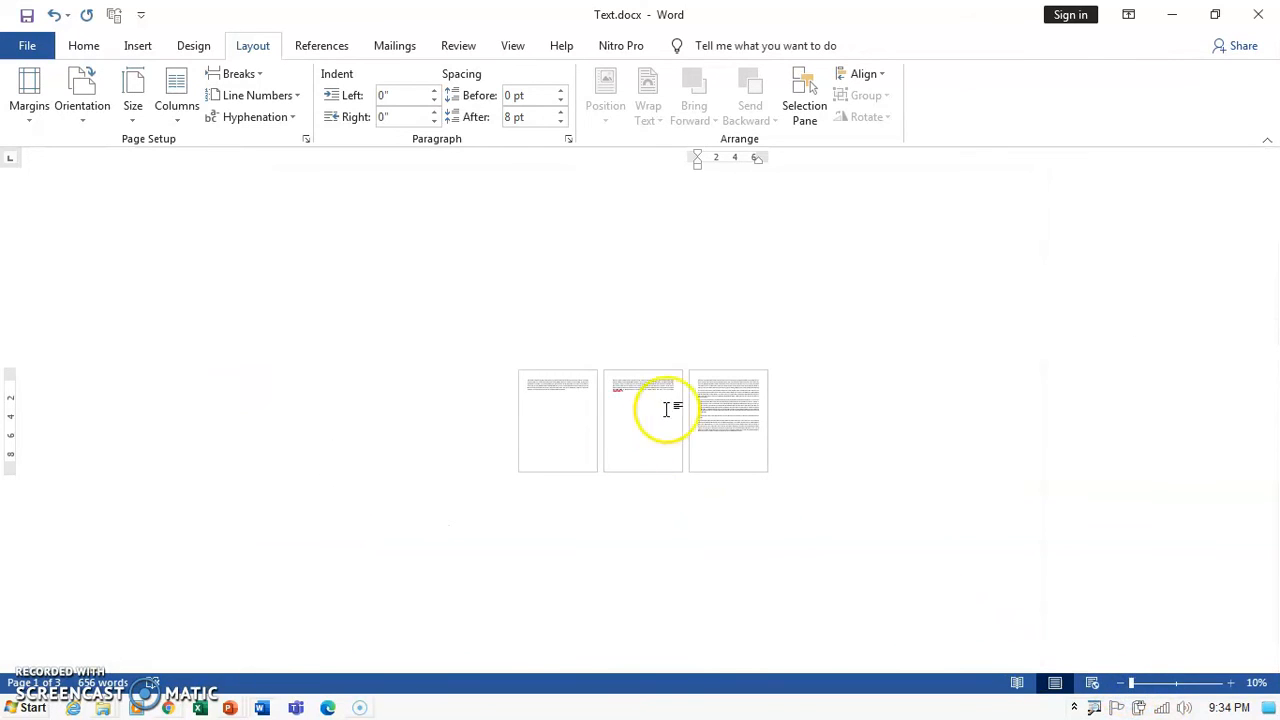
{"action": "left_click", "coordinate": [1231, 687]}
{"action": "left_click", "coordinate": [1231, 687]}
{"action": "left_click", "coordinate": [1231, 687]}
{"action": "left_click", "coordinate": [1231, 687]}
{"action": "left_click", "coordinate": [1231, 687]}
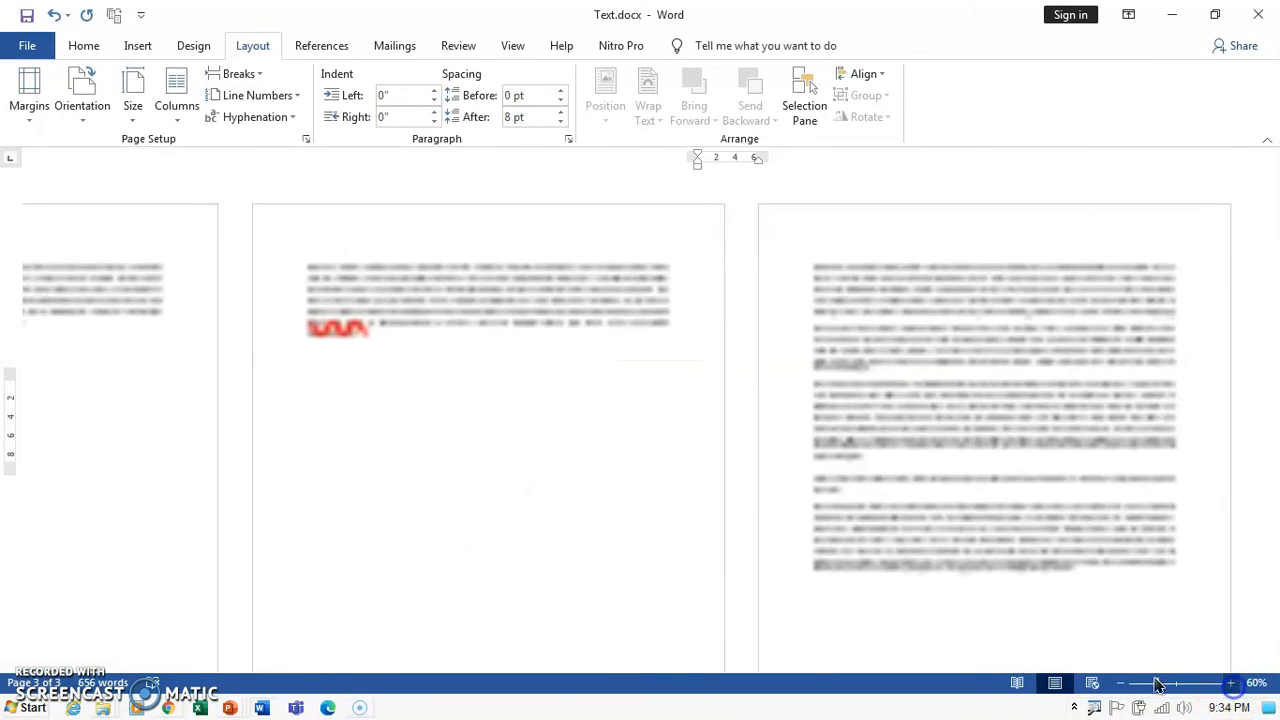
{"action": "scroll", "coordinate": [508, 417], "scroll_direction": "up", "scroll_amount": 10}
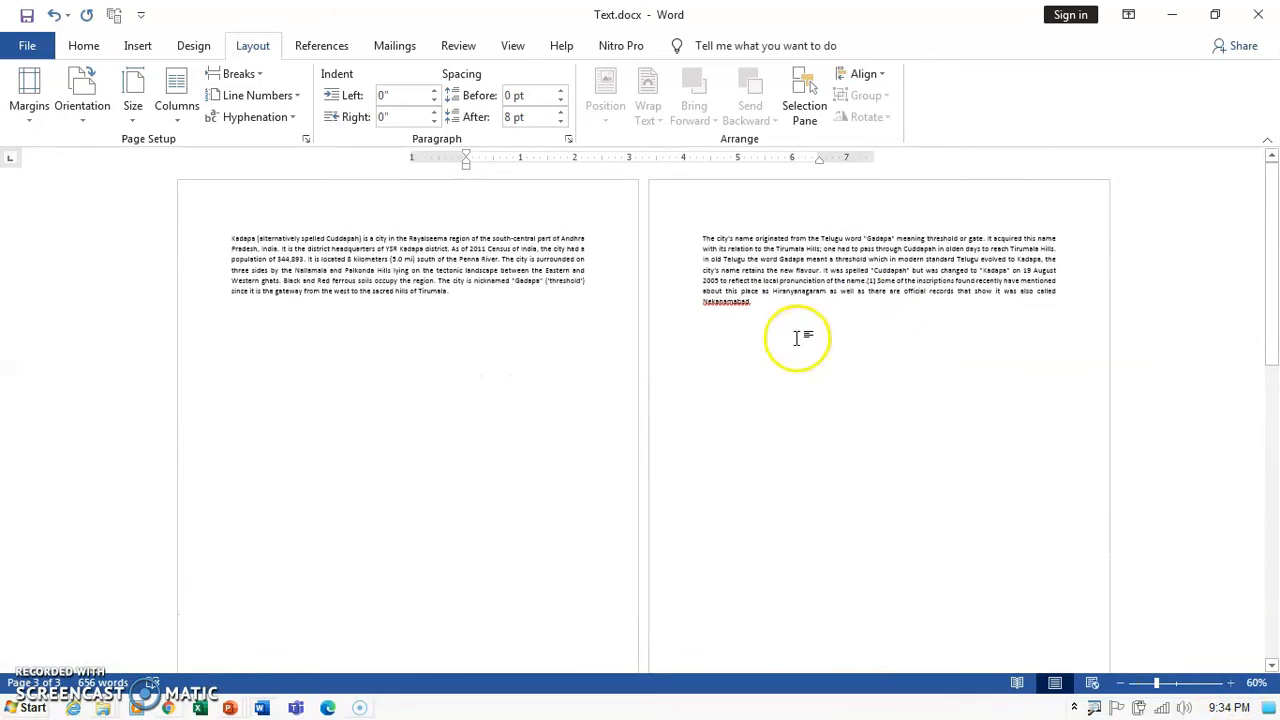
{"action": "left_click", "coordinate": [1231, 683]}
{"action": "left_click", "coordinate": [1231, 683]}
{"action": "left_click", "coordinate": [1231, 683]}
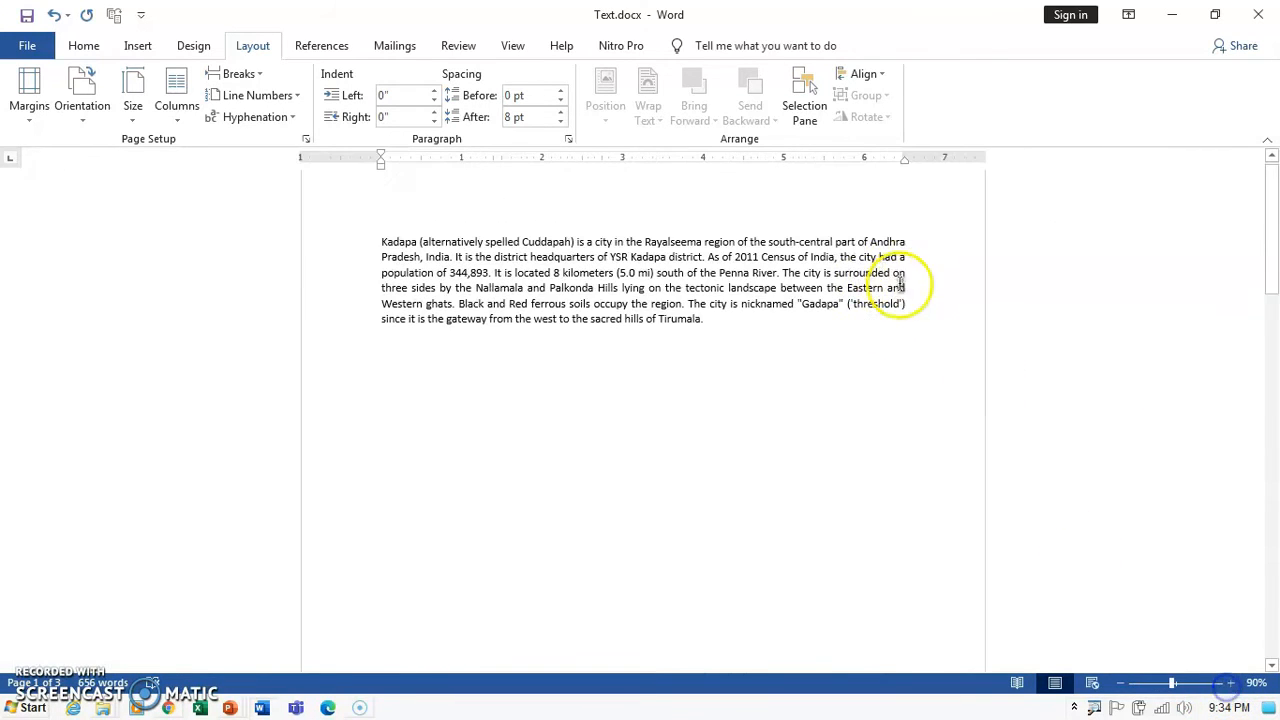
{"action": "scroll", "coordinate": [497, 330], "scroll_direction": "down", "scroll_amount": 8}
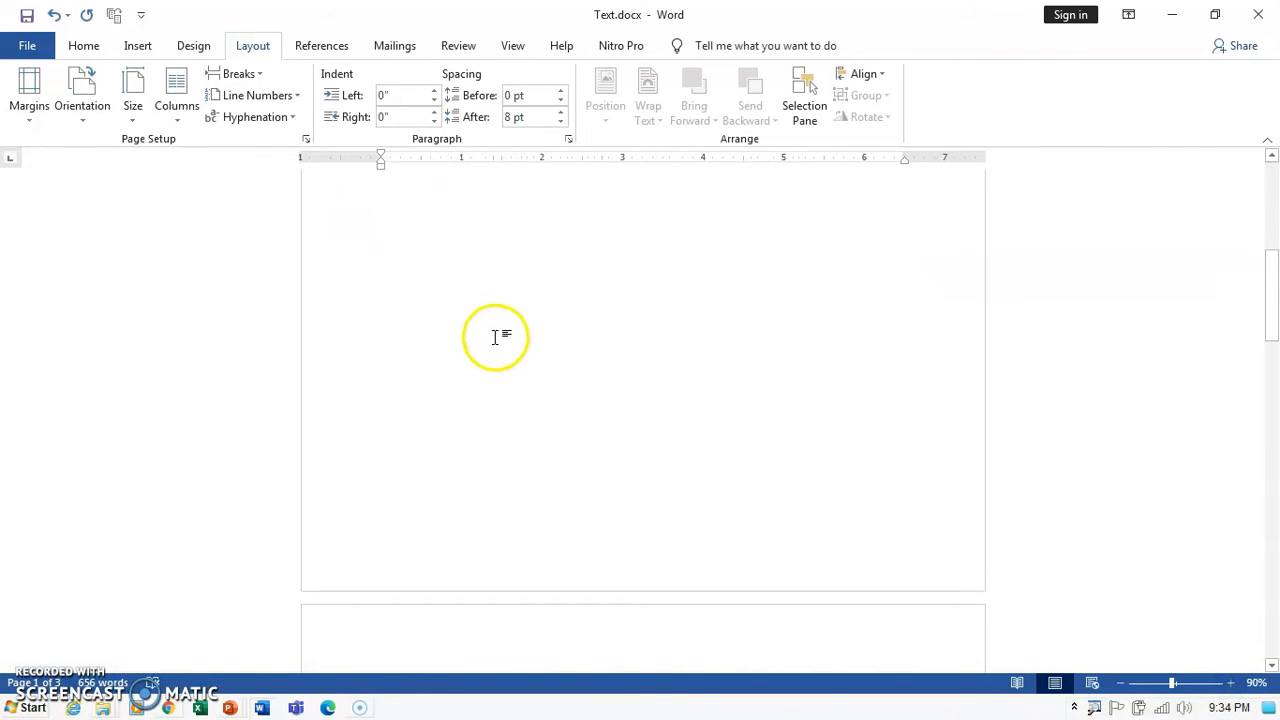
{"action": "left_click", "coordinate": [376, 354]}
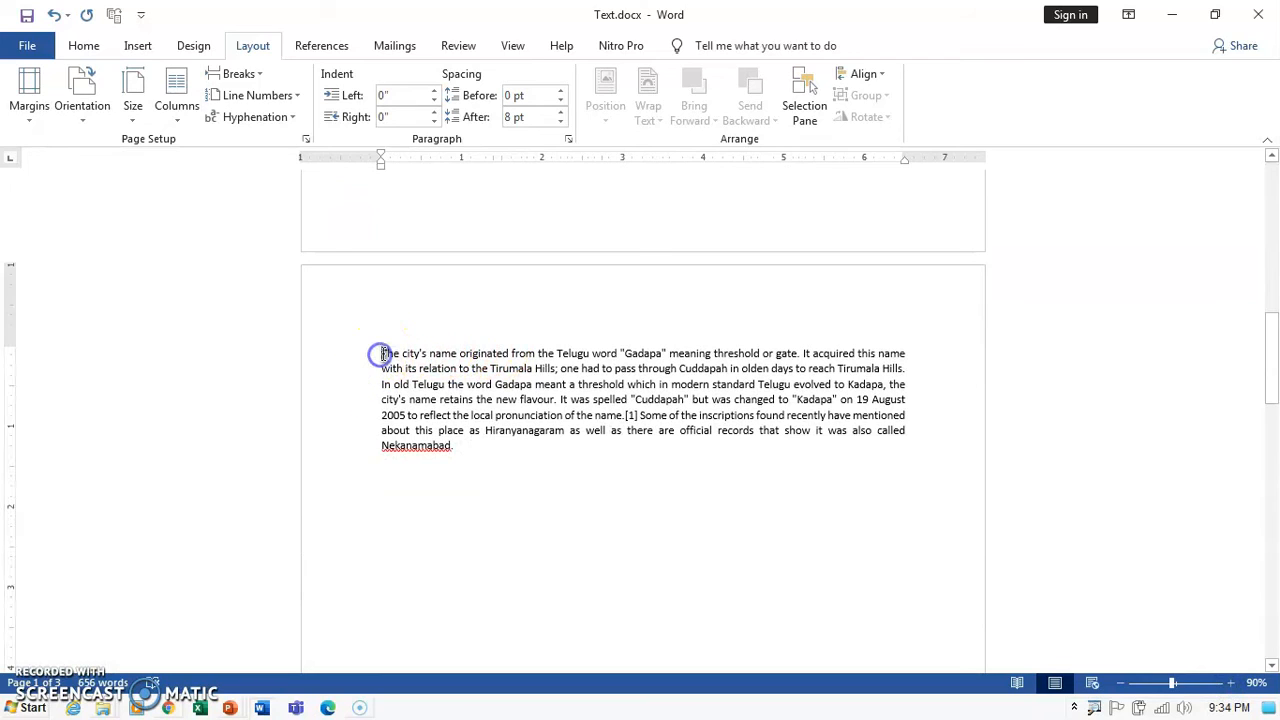
Set the page 2 section's orientation to Landscape.
{"action": "left_click", "coordinate": [80, 130]}
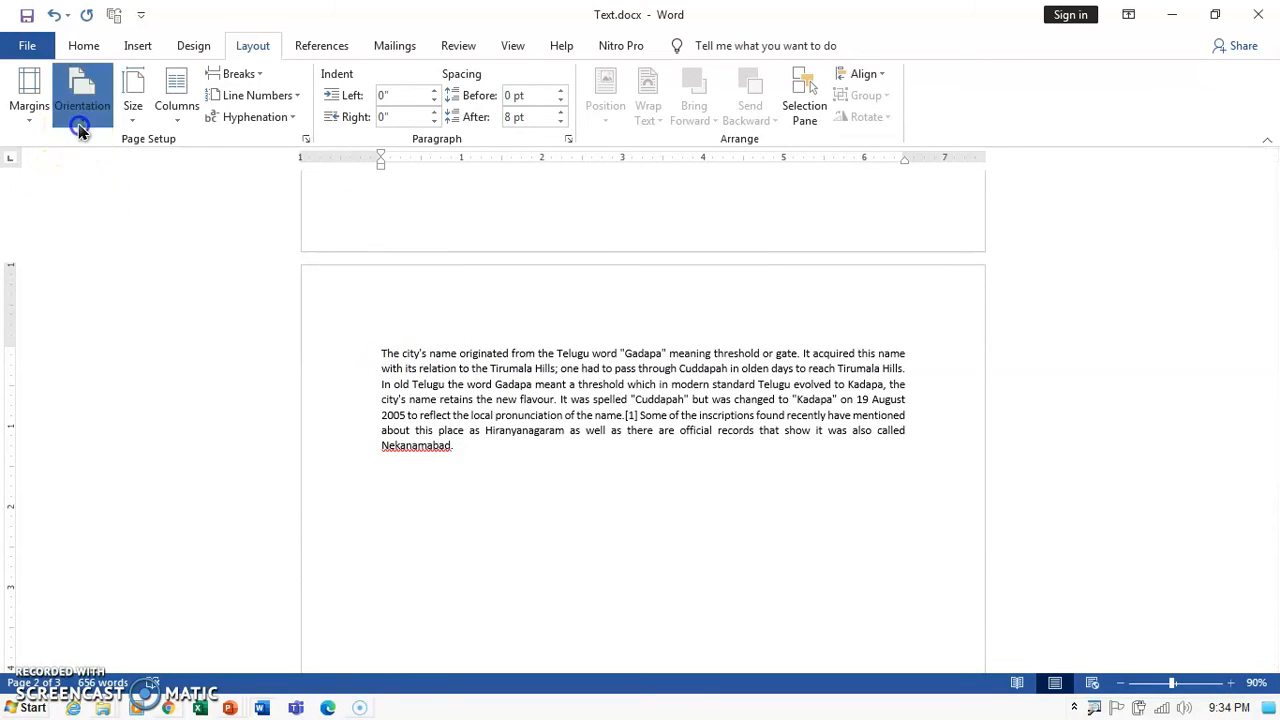
{"action": "left_click", "coordinate": [110, 192]}
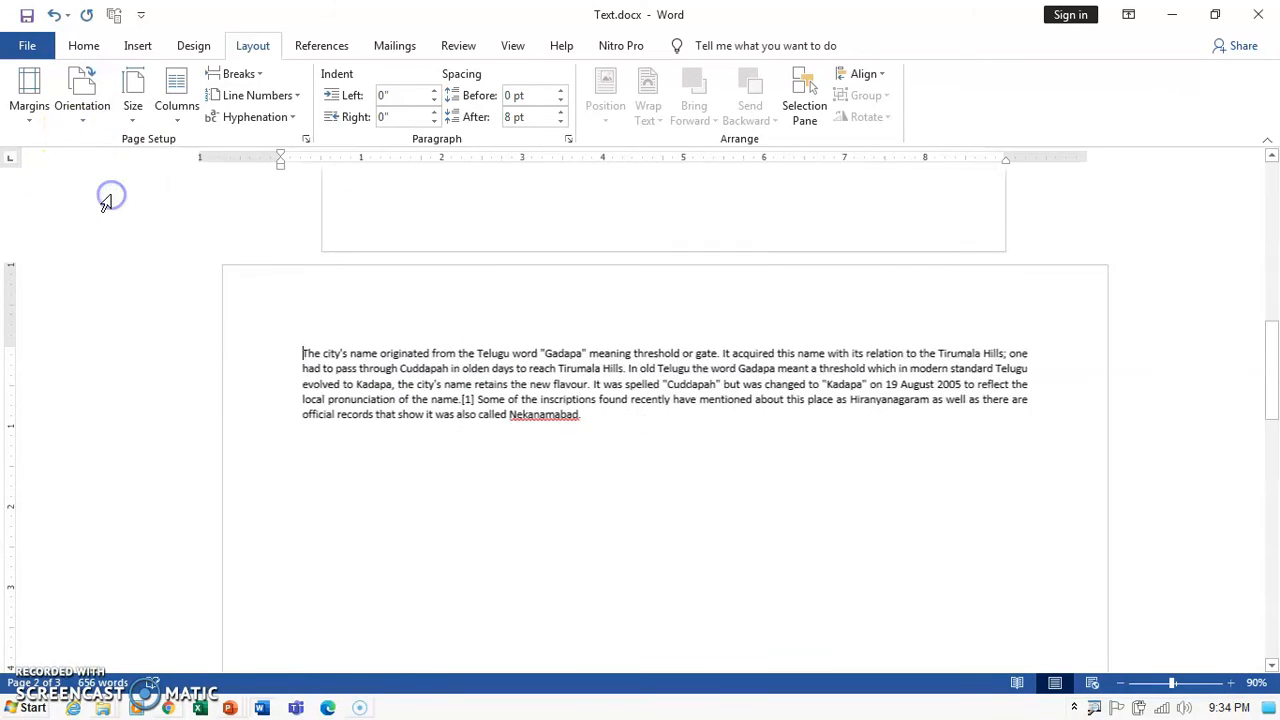
{"action": "scroll", "coordinate": [405, 425], "scroll_direction": "up", "scroll_amount": 10}
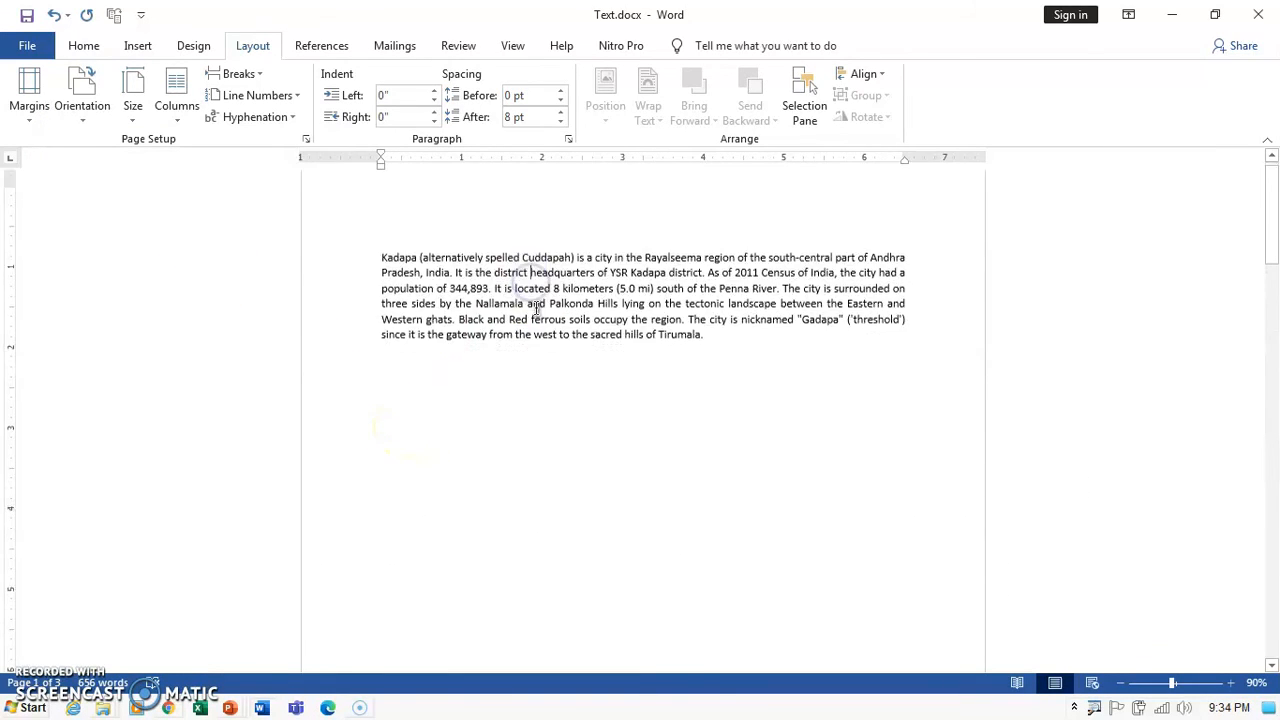
{"action": "scroll", "coordinate": [537, 314], "scroll_direction": "up", "scroll_amount": 5}
{"action": "scroll", "coordinate": [537, 314], "scroll_direction": "down", "scroll_amount": 5}
{"action": "scroll", "coordinate": [531, 331], "scroll_direction": "down", "scroll_amount": 3}
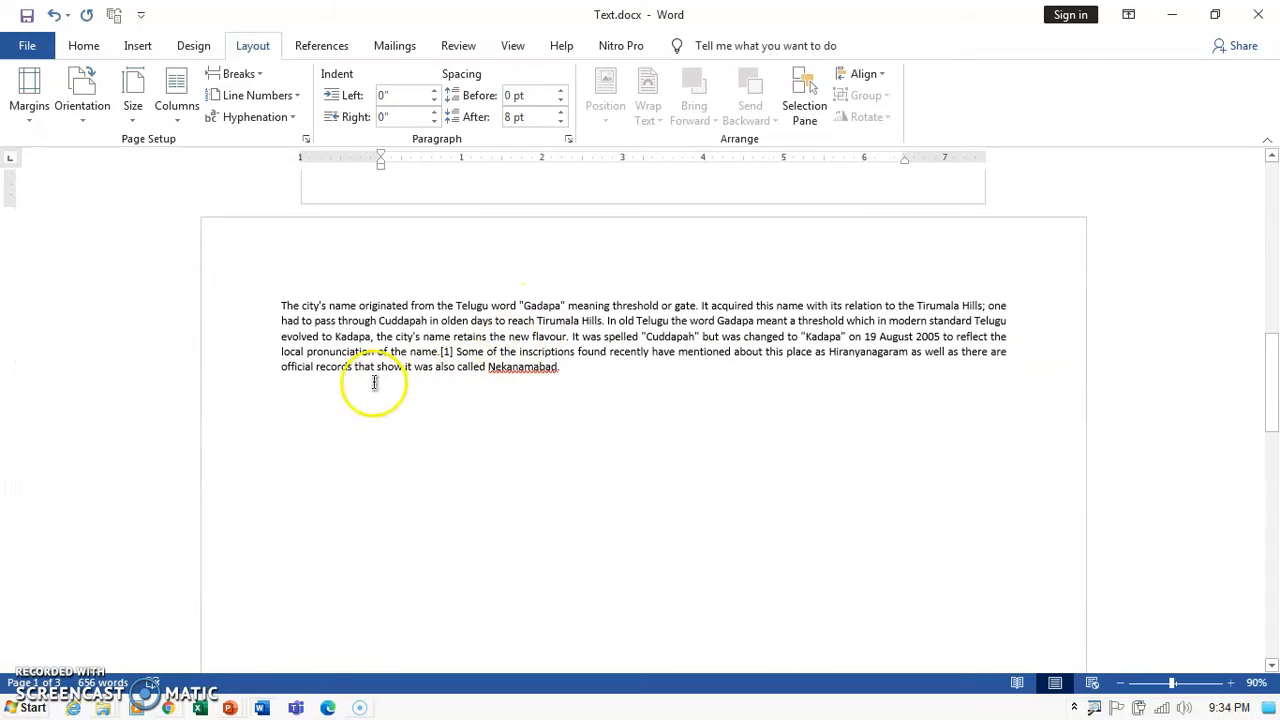
Check that page 2 is landscape while pages 1 and 3 stay portrait.
{"action": "left_click", "coordinate": [374, 360]}
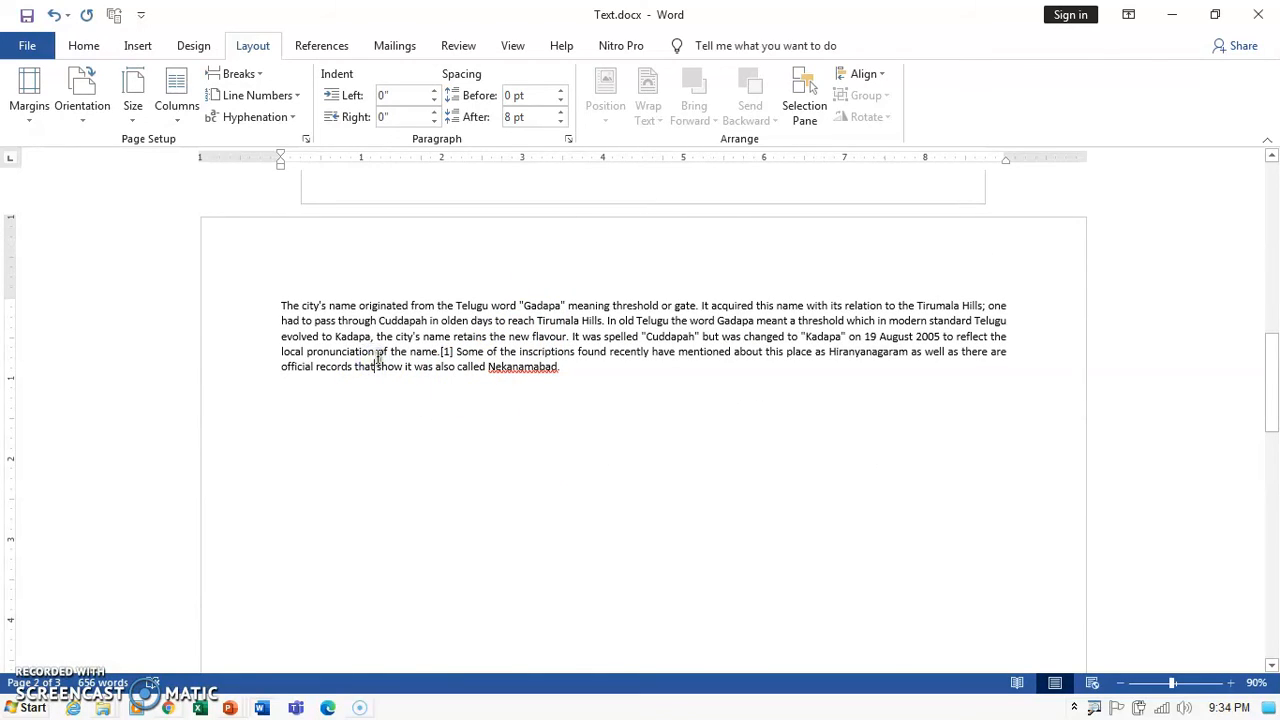
{"action": "left_click", "coordinate": [278, 304]}
{"action": "scroll", "coordinate": [366, 352], "scroll_direction": "down", "scroll_amount": 7}
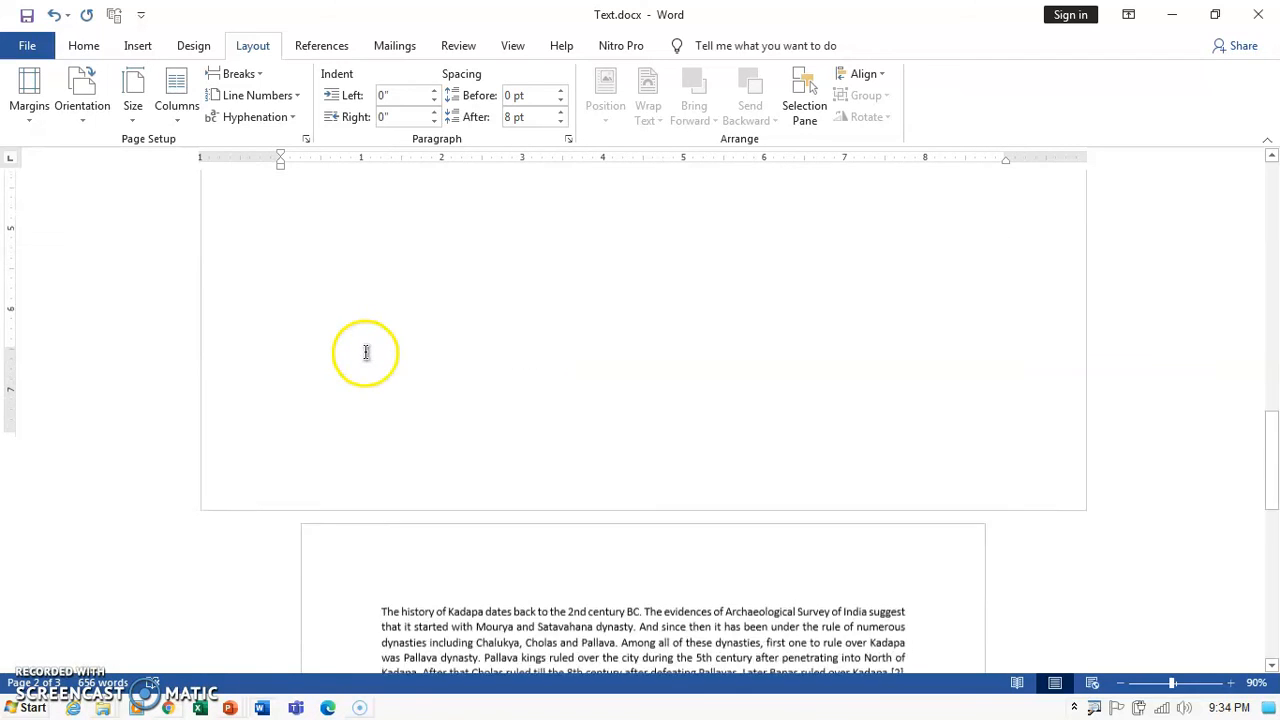
{"action": "scroll", "coordinate": [366, 352], "scroll_direction": "down", "scroll_amount": 5}
{"action": "left_click", "coordinate": [374, 334]}
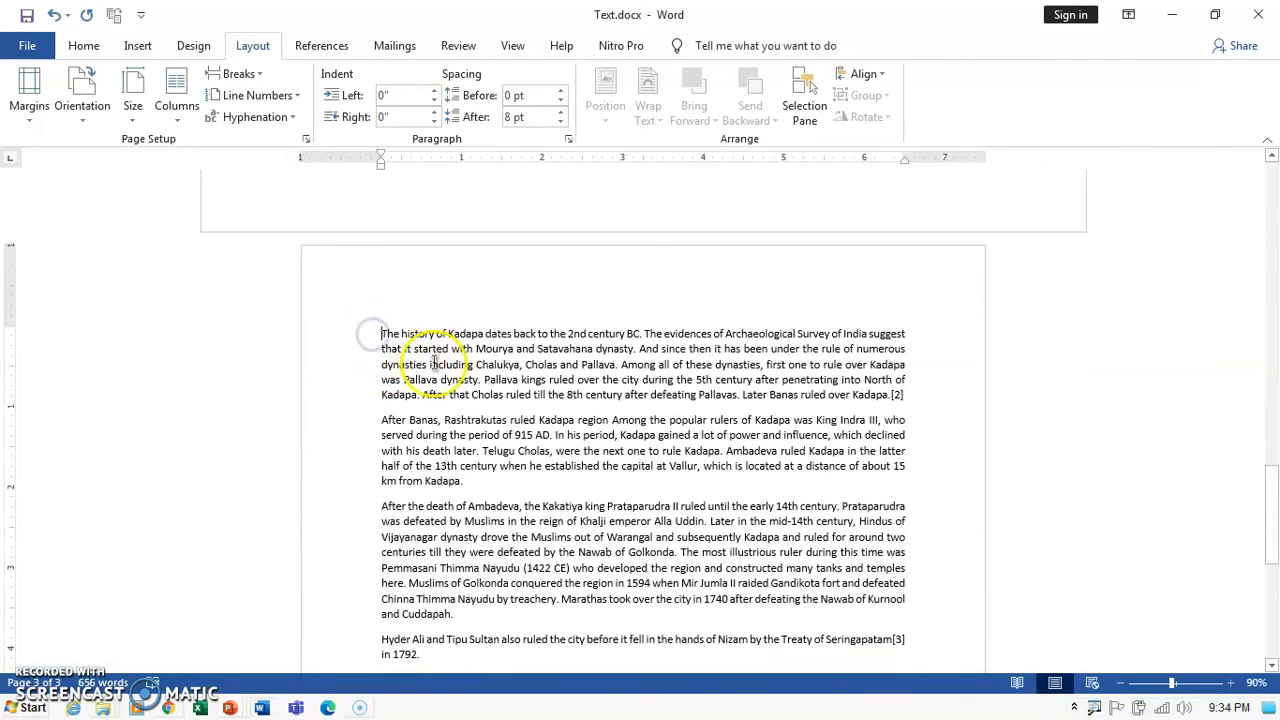
{"action": "scroll", "coordinate": [440, 372], "scroll_direction": "up", "scroll_amount": 15}
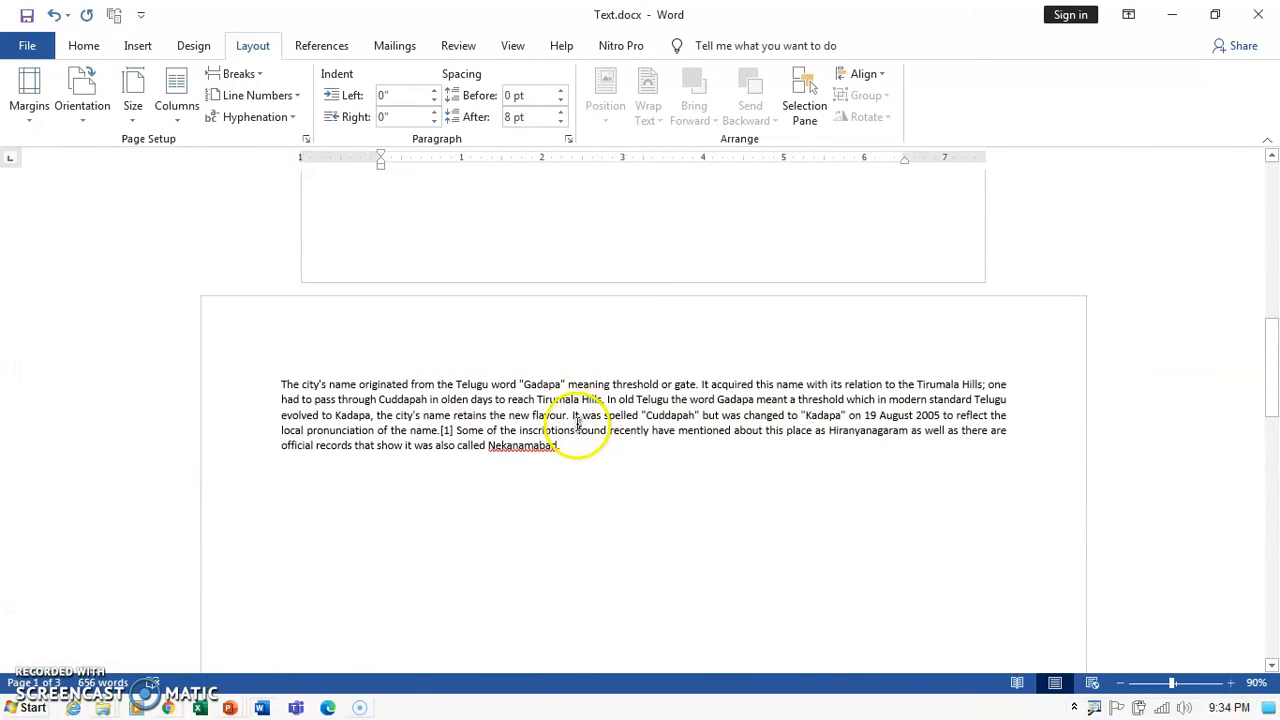
{"action": "scroll", "coordinate": [578, 422], "scroll_direction": "down", "scroll_amount": 15}
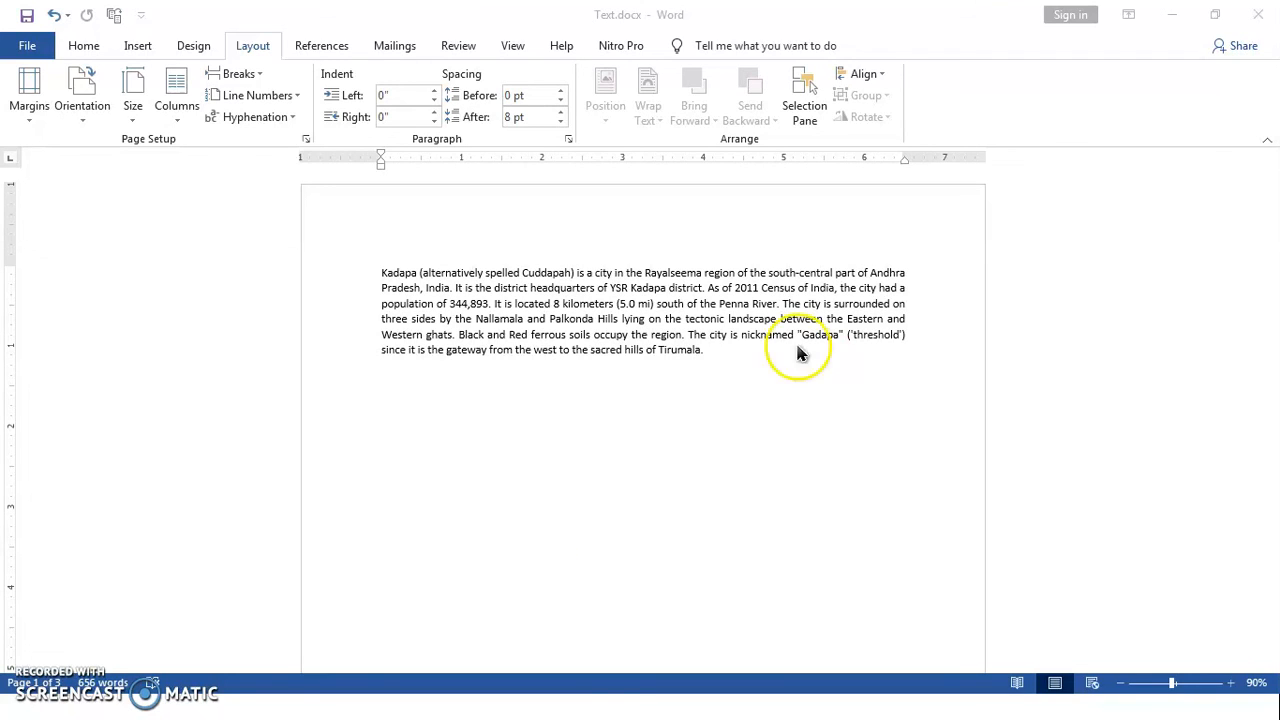
{"action": "left_click", "coordinate": [707, 352]}
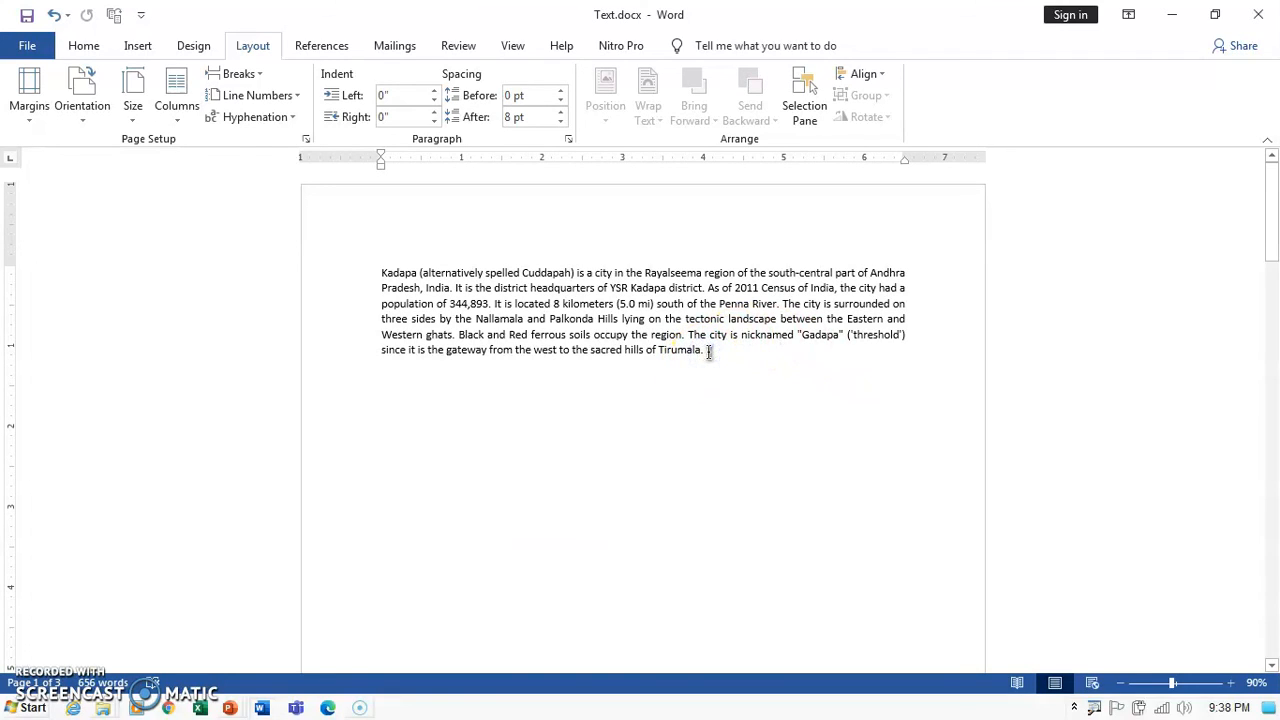
{"action": "left_click", "coordinate": [707, 352]}
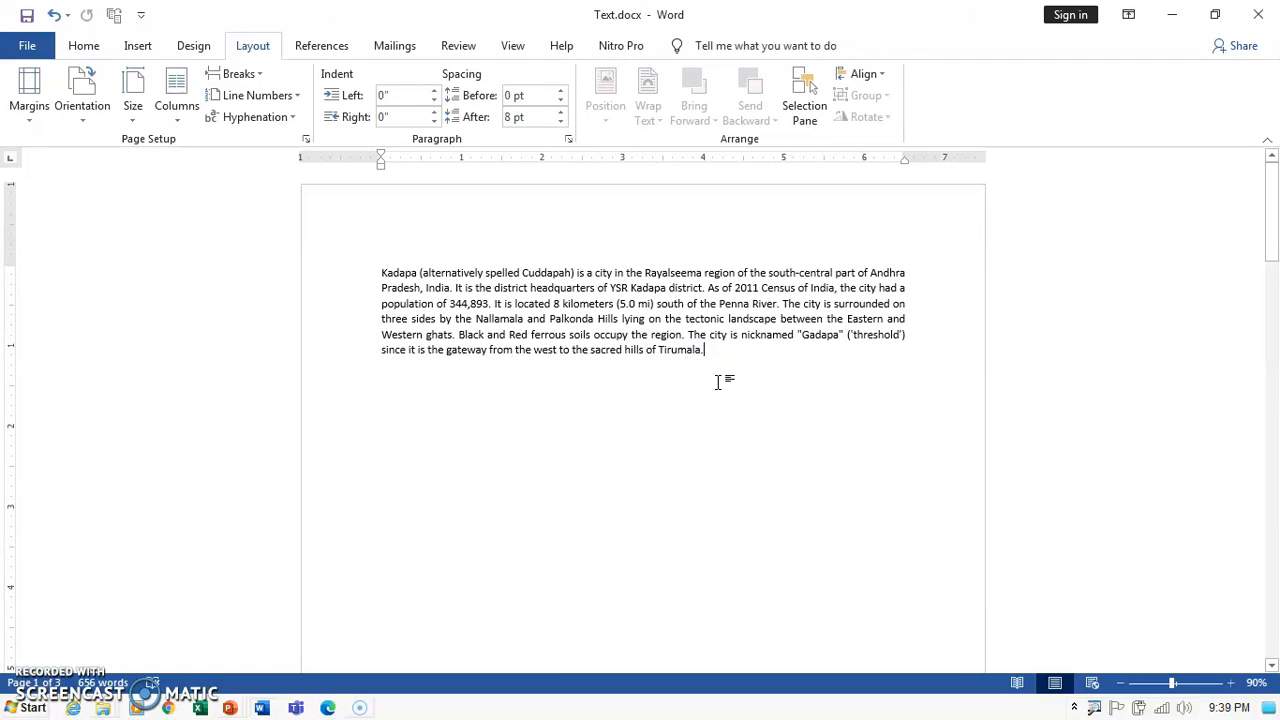
Create a new Outlook email with Text.docx attached using Share > Email > Send as Attachment.
{"action": "left_click", "coordinate": [28, 46]}
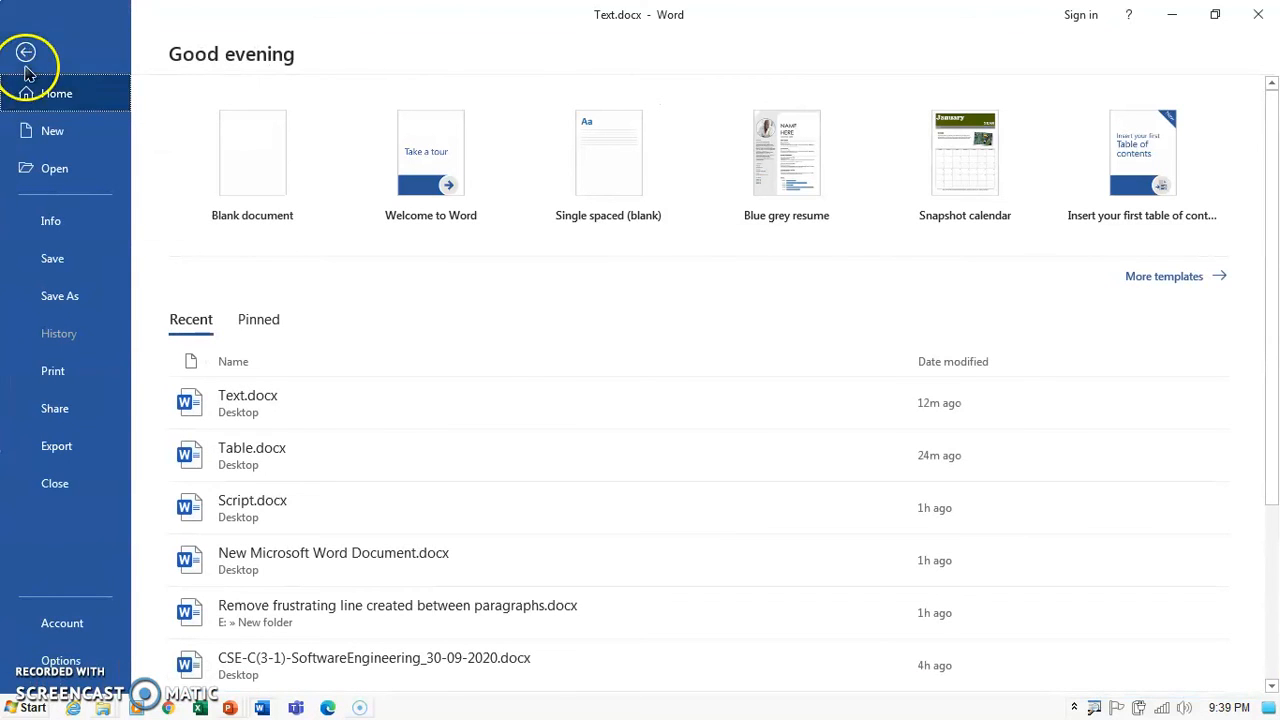
{"action": "left_click", "coordinate": [92, 410]}
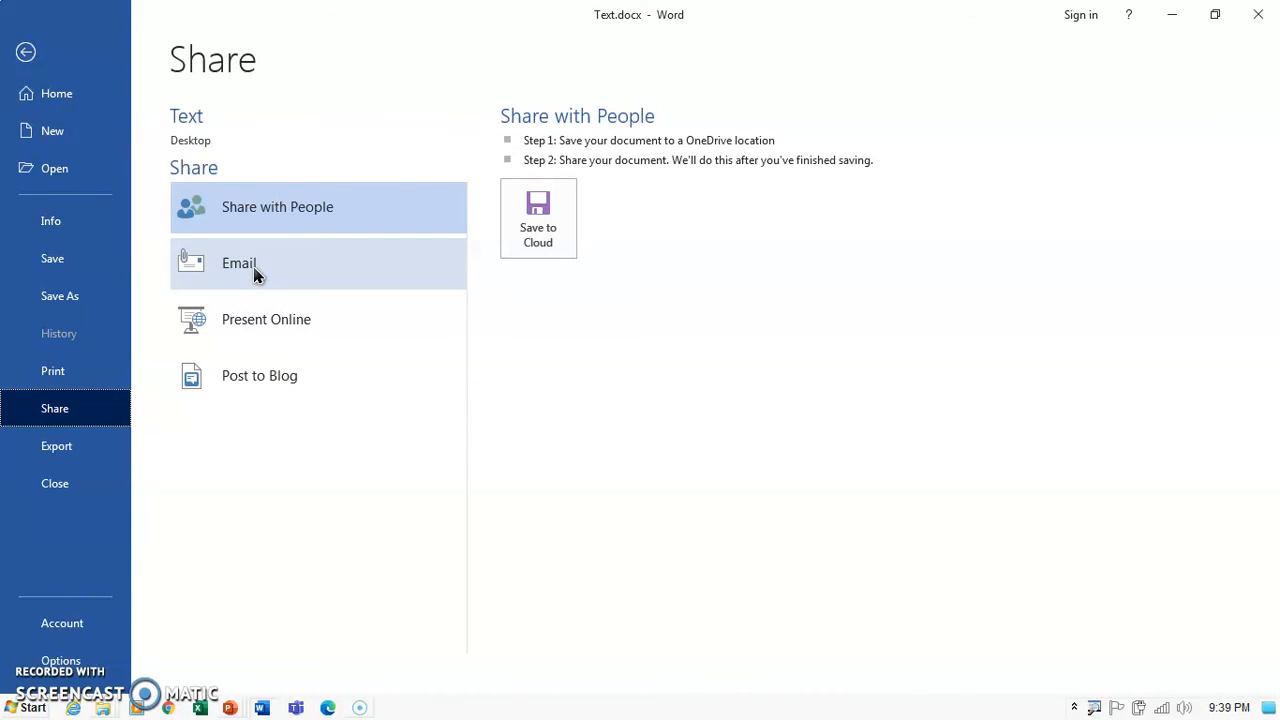
{"action": "left_click", "coordinate": [253, 268]}
{"action": "left_click", "coordinate": [548, 217]}
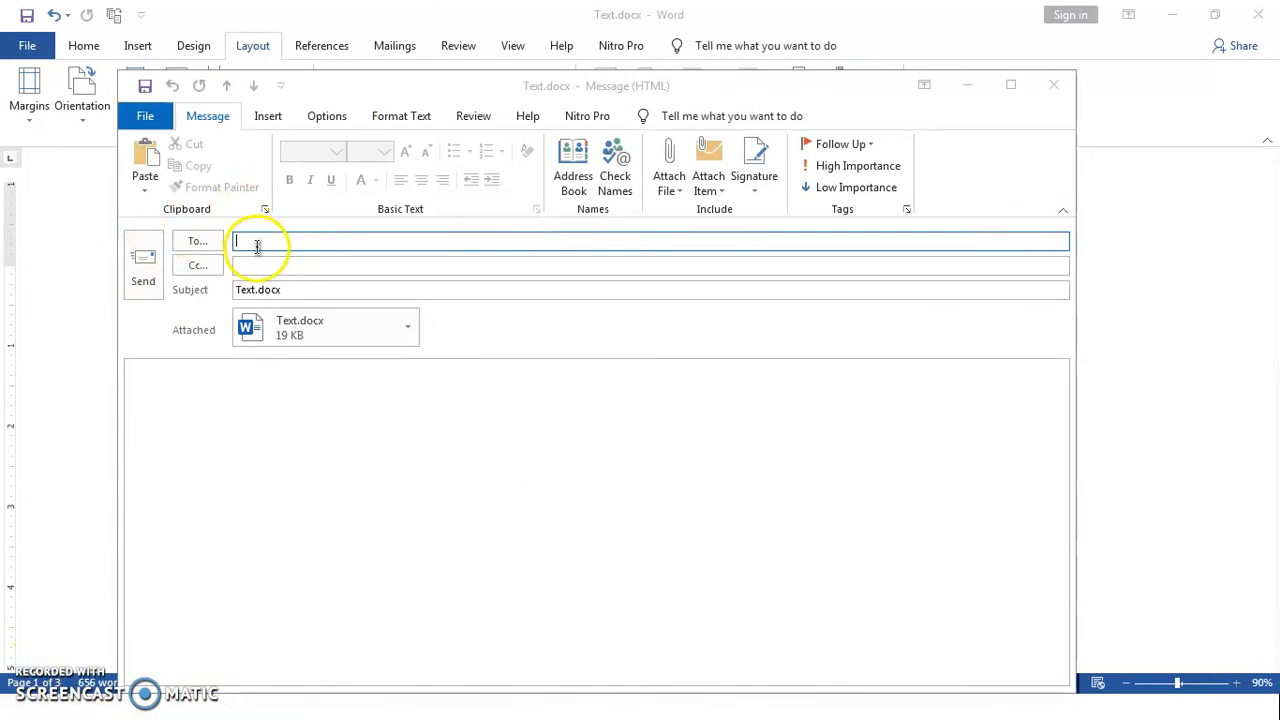
Enter the recipient's e-mail address in the To field and send the message with Text.docx.
{"action": "left_click", "coordinate": [257, 241]}
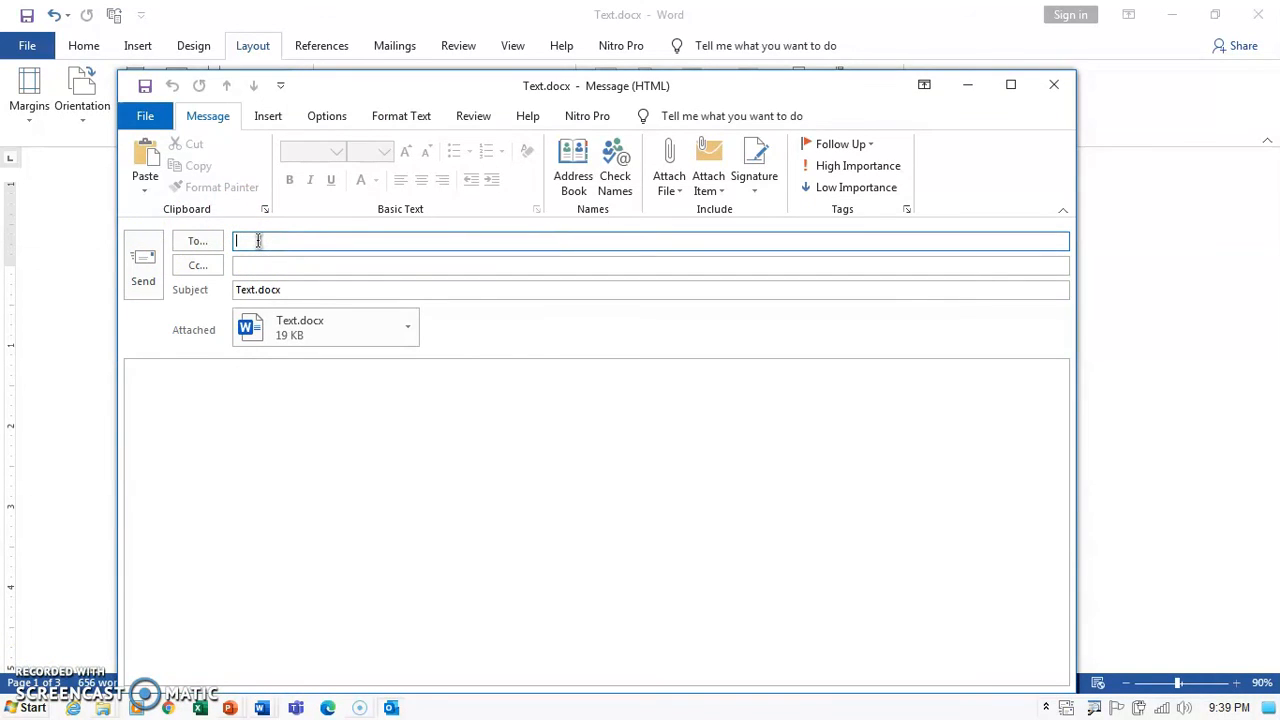
{"action": "left_click", "coordinate": [292, 339]}
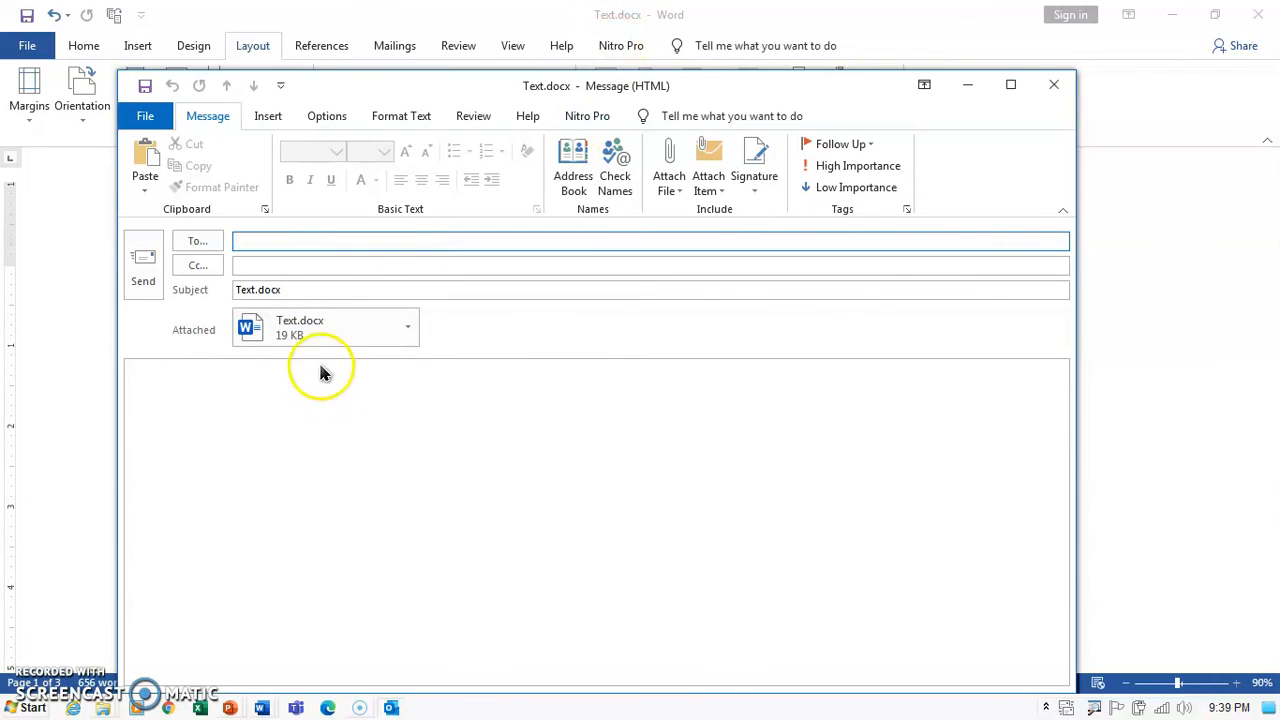
{"action": "left_click", "coordinate": [271, 242]}
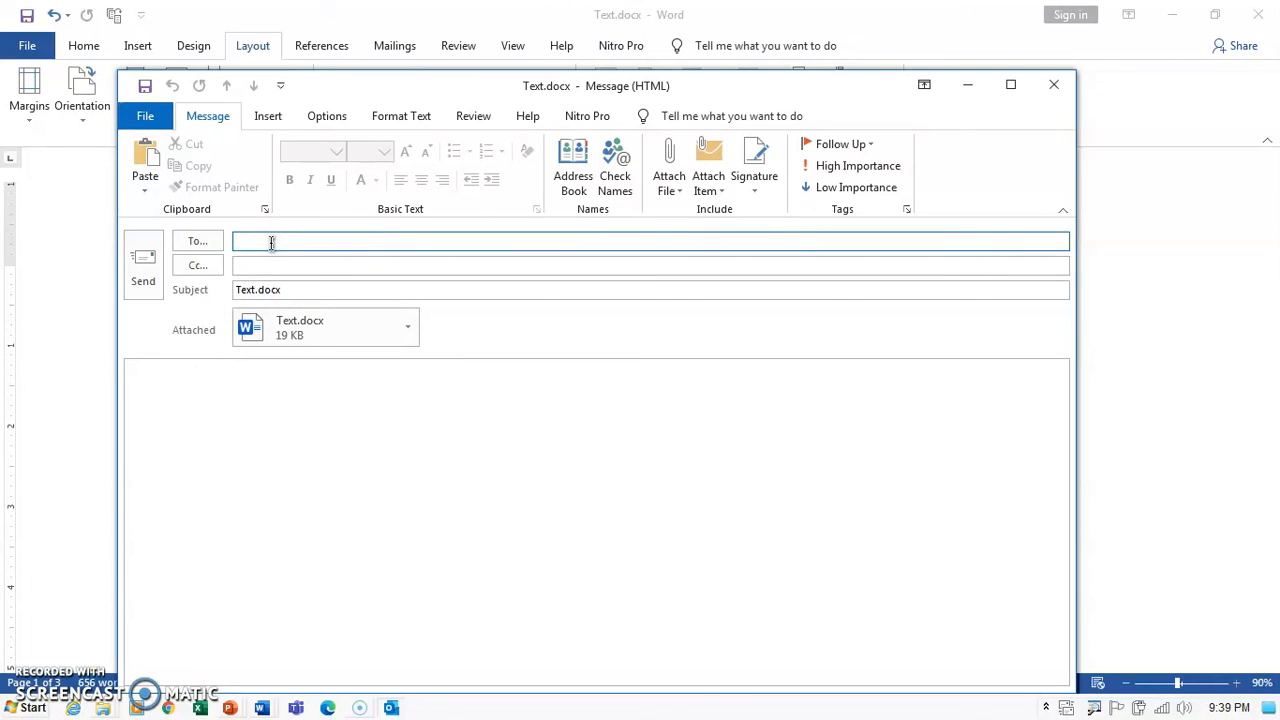
{"action": "left_click", "coordinate": [148, 265]}
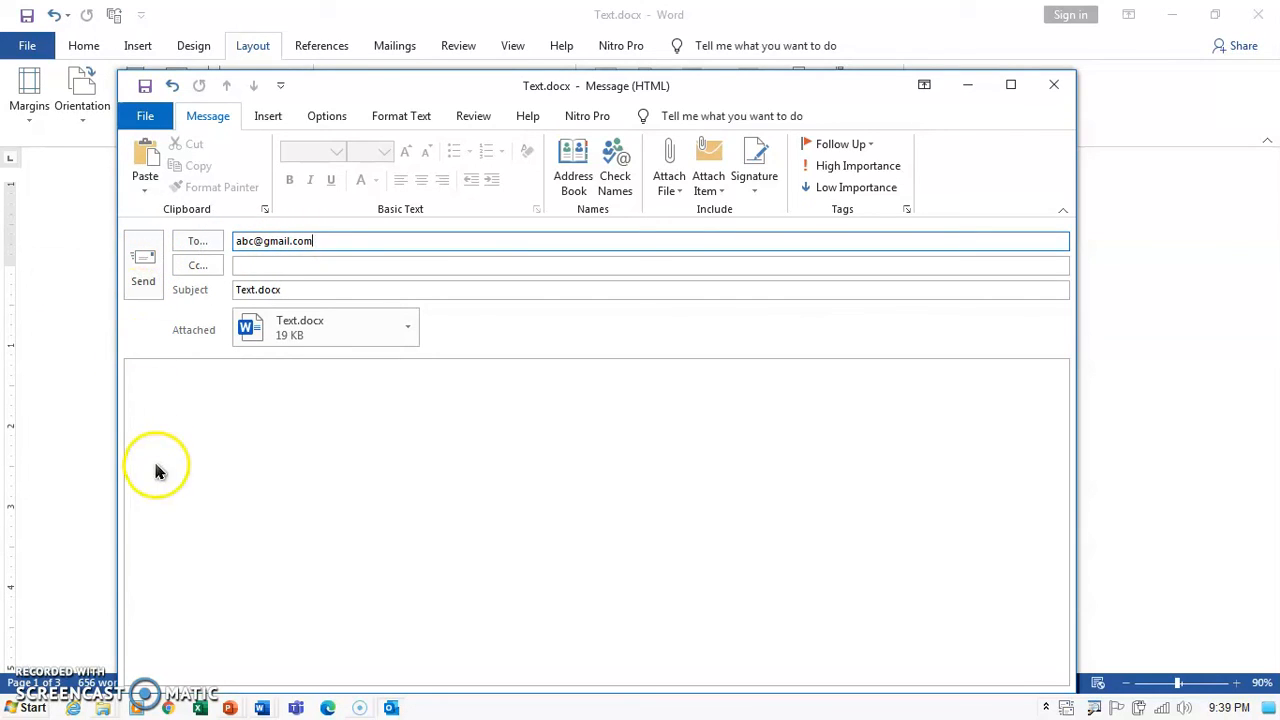